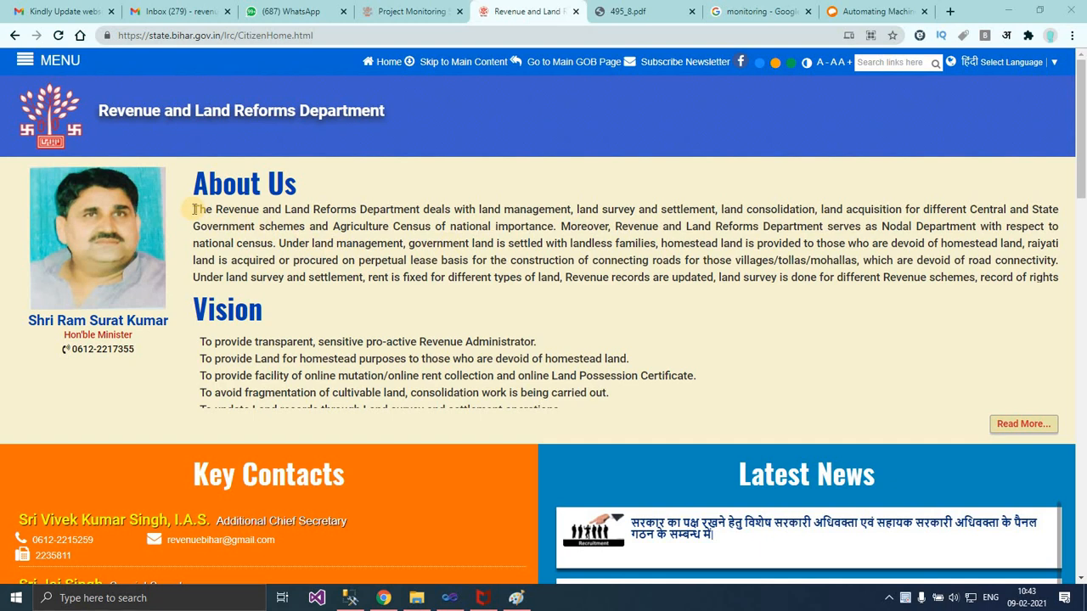
Step: Open the Online Reporting login page from the department home page's Highlights, accepting the redirect to the external website
left_click_drag(192, 209, 731, 334)
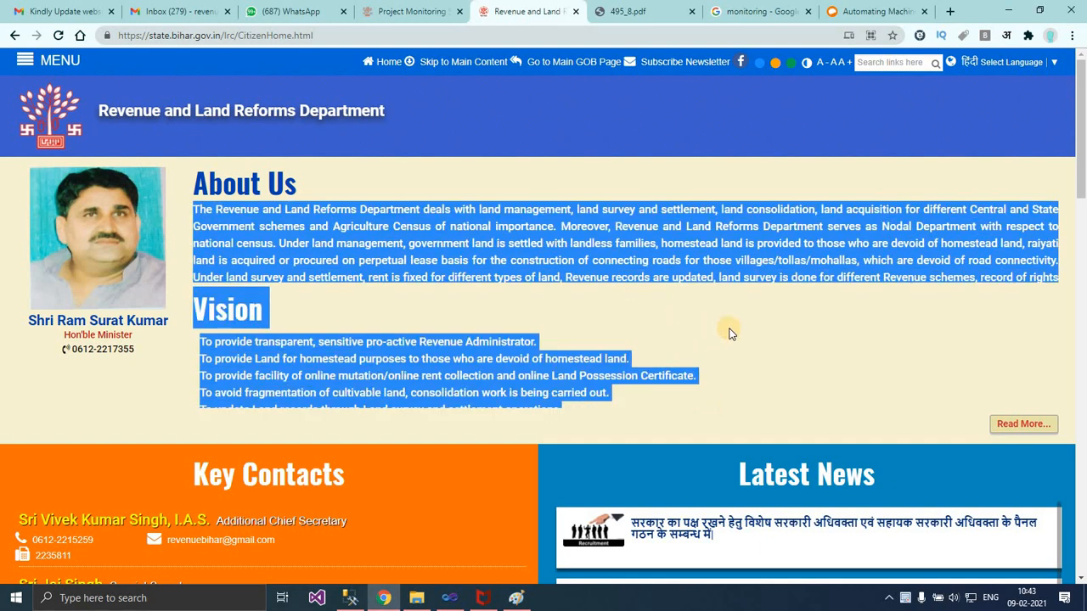
scroll(726, 255, "down", 2)
left_click(571, 185)
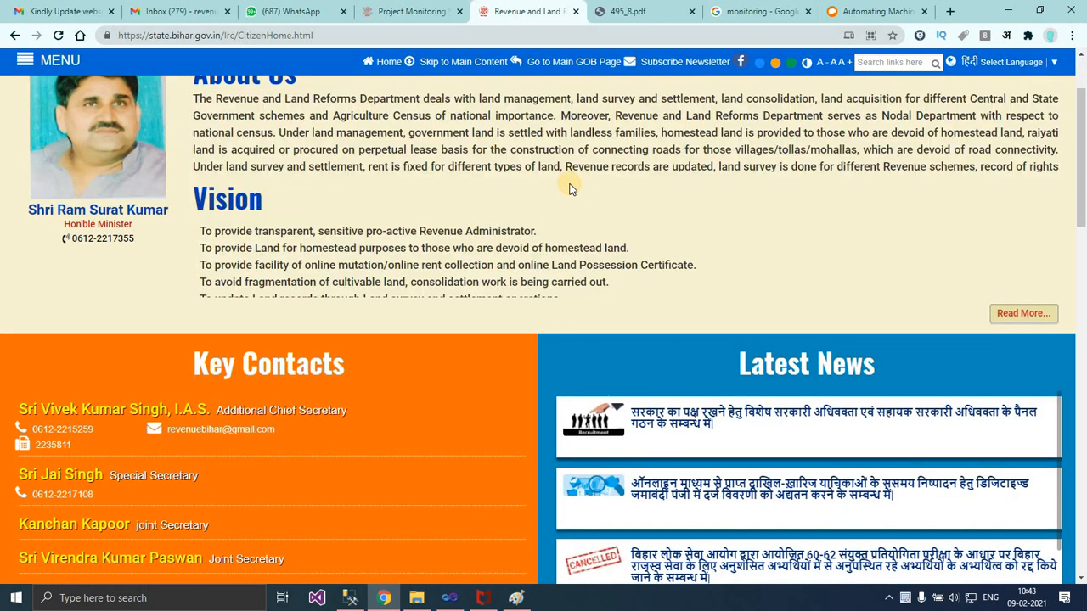
scroll(243, 96, "up", 2)
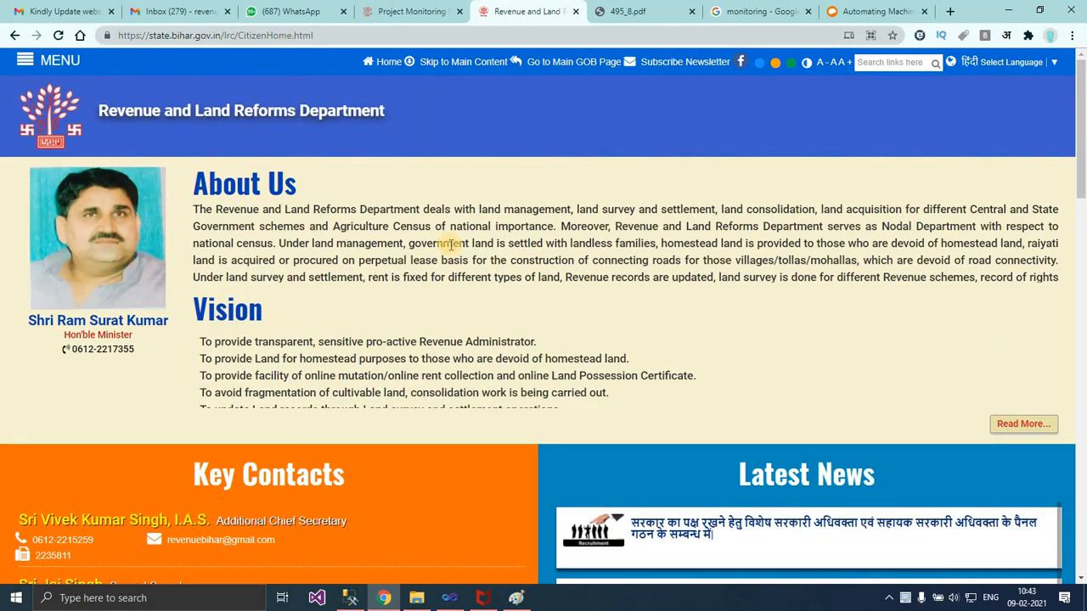
scroll(450, 245, "down", 6)
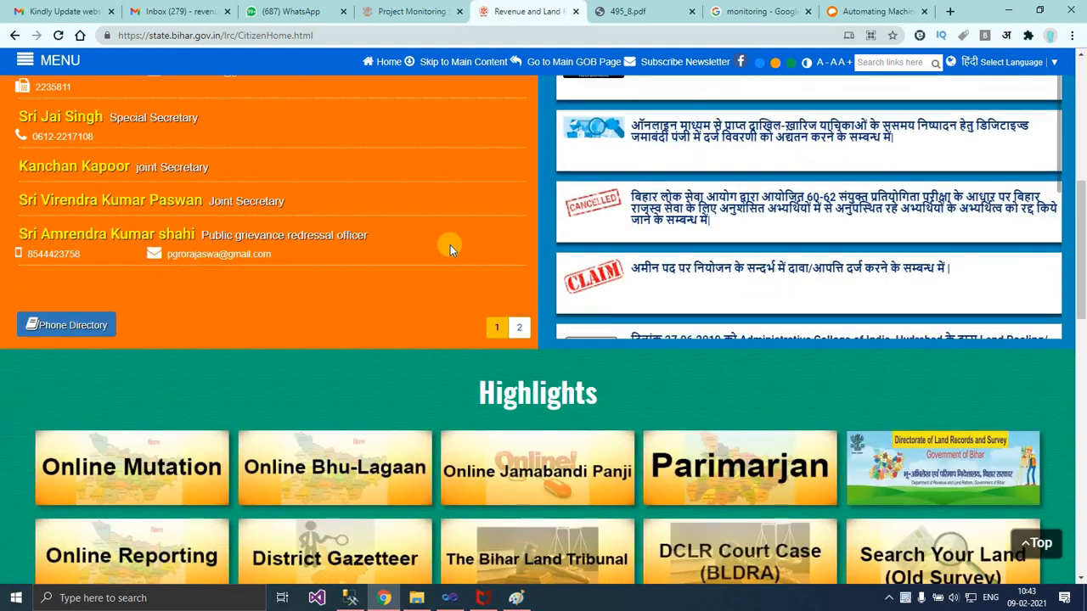
scroll(790, 220, "down", 1)
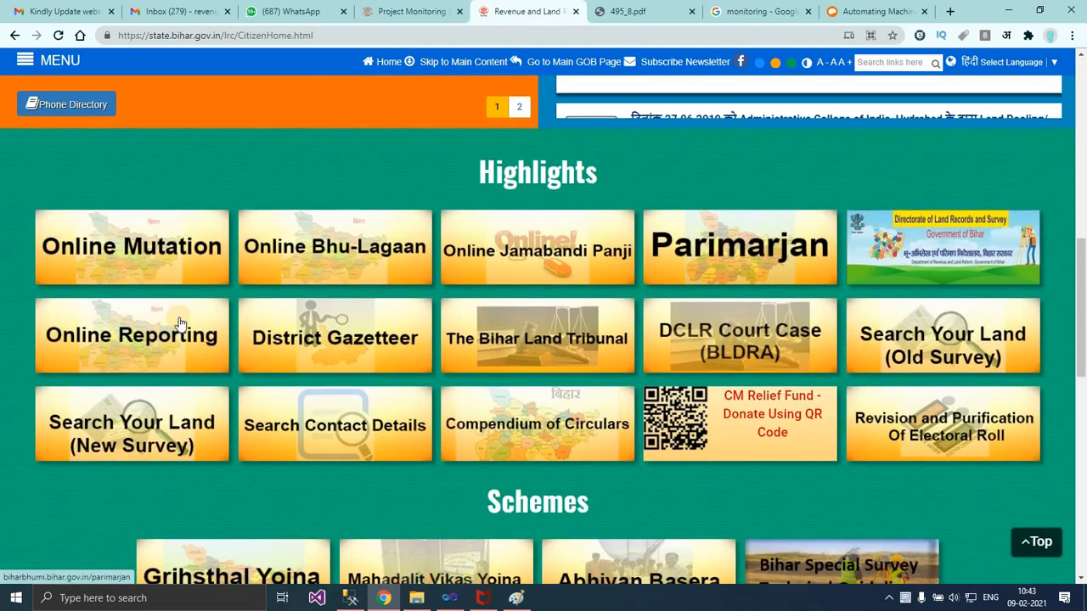
left_click(143, 345)
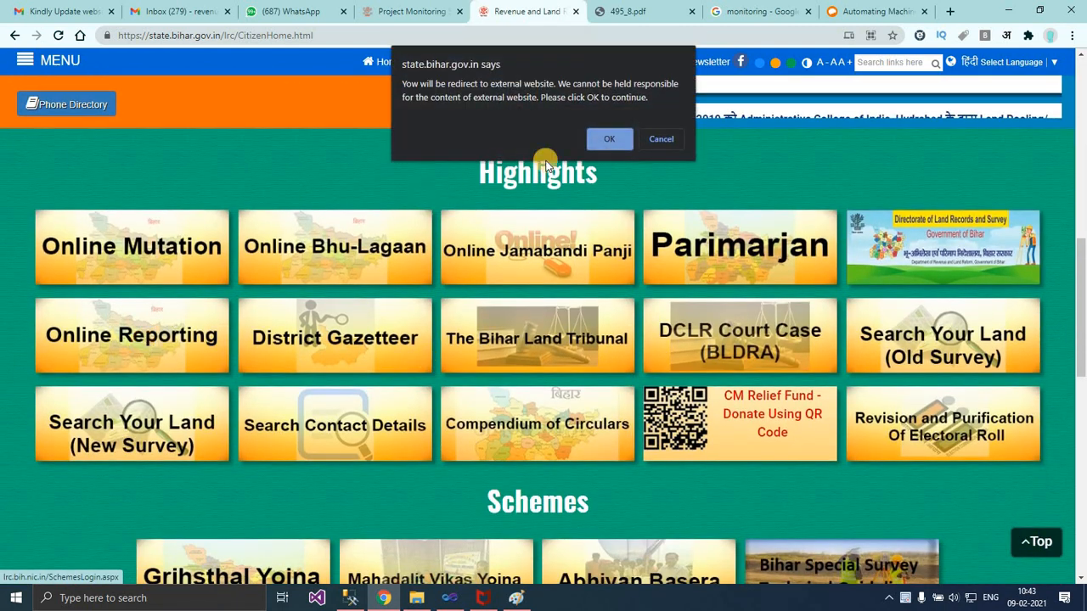
left_click(606, 140)
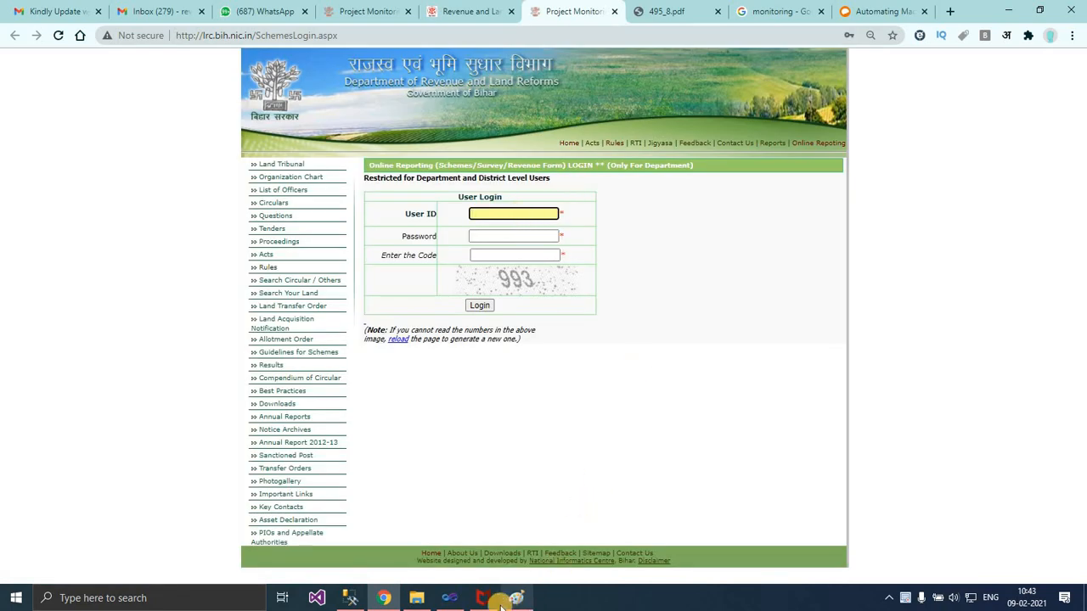
Step: Log in to Online Reporting with the user ID copied from the login query results, the account password and the displayed verification code
left_click(350, 598)
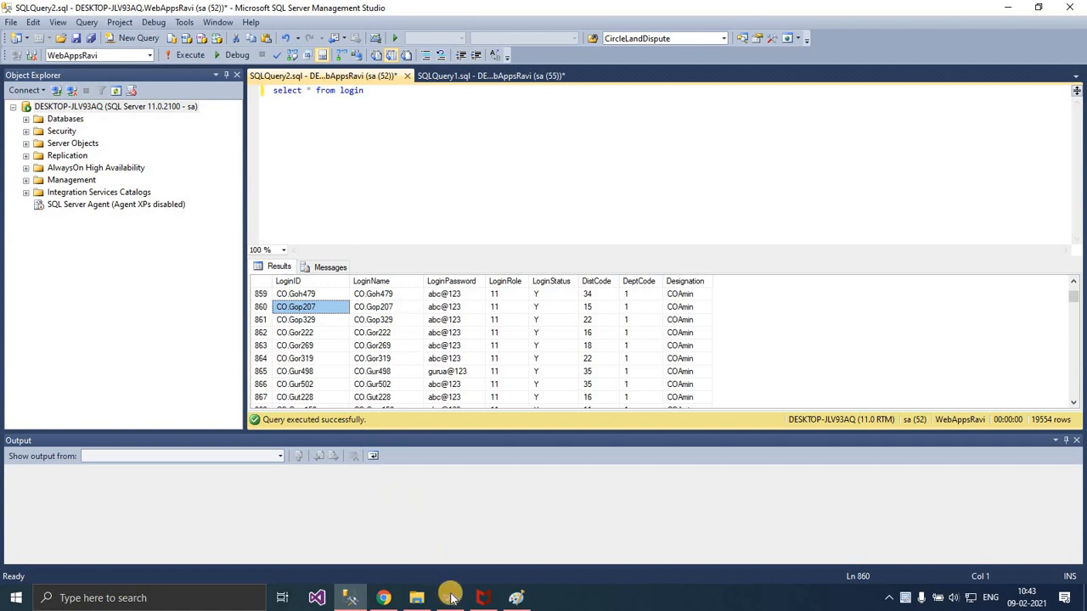
left_click(384, 599)
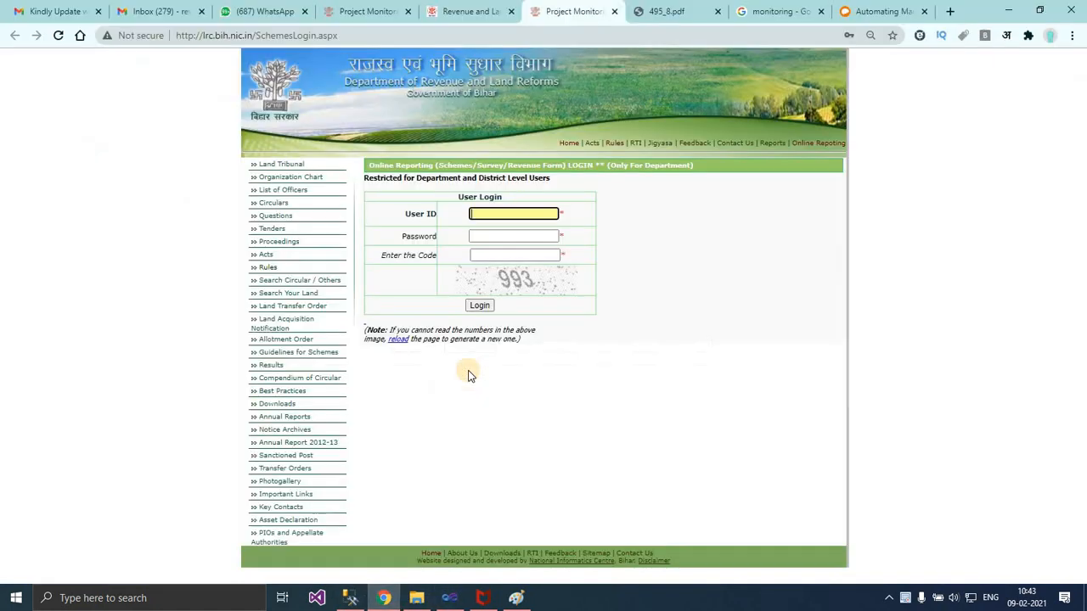
key("ctrl+v")
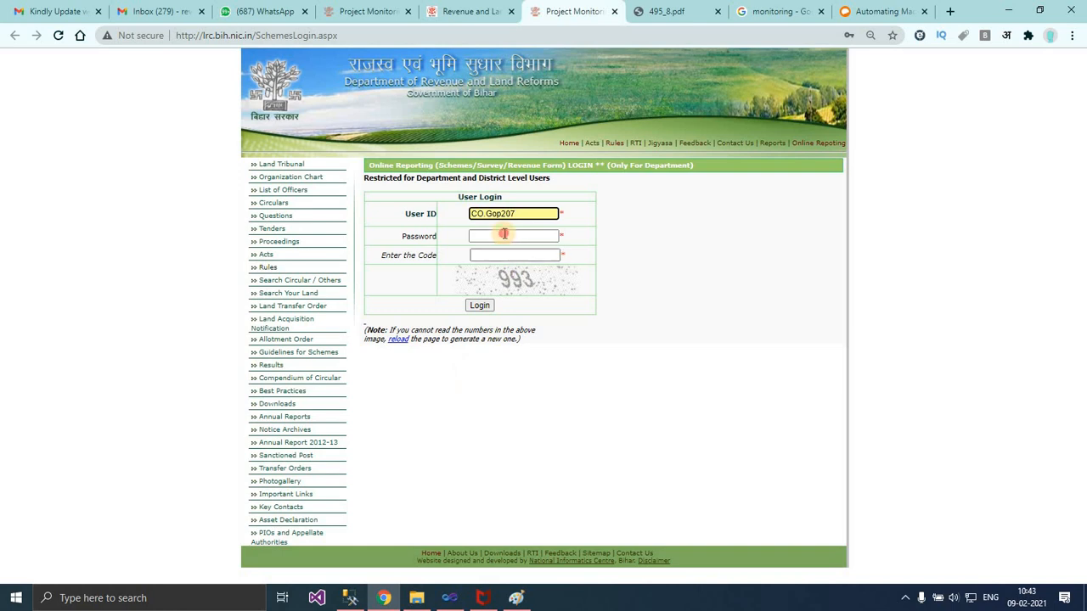
left_click(505, 235)
type("••")
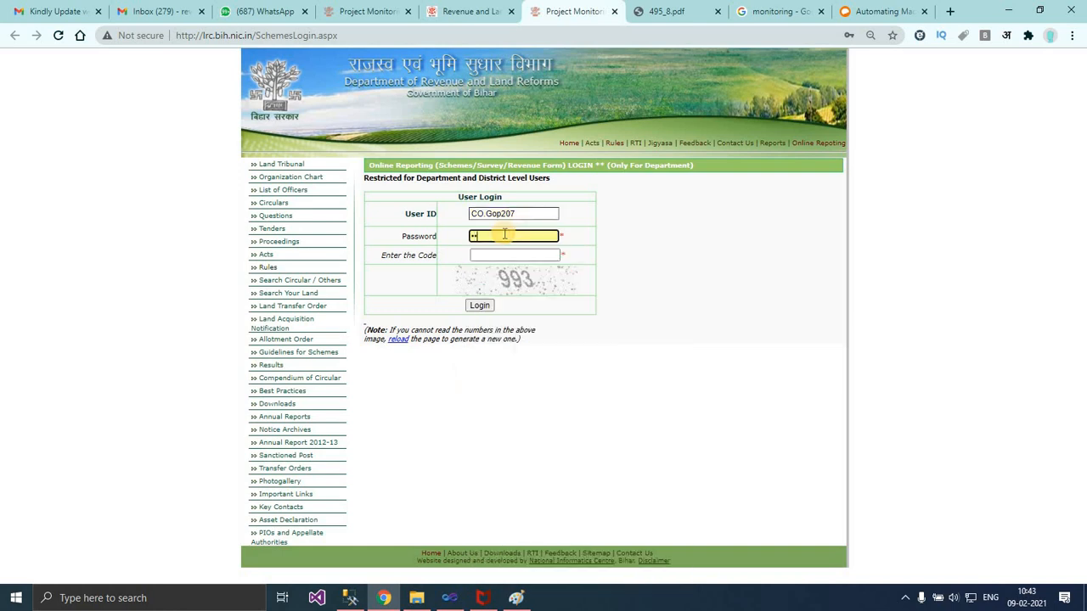
type("••••")
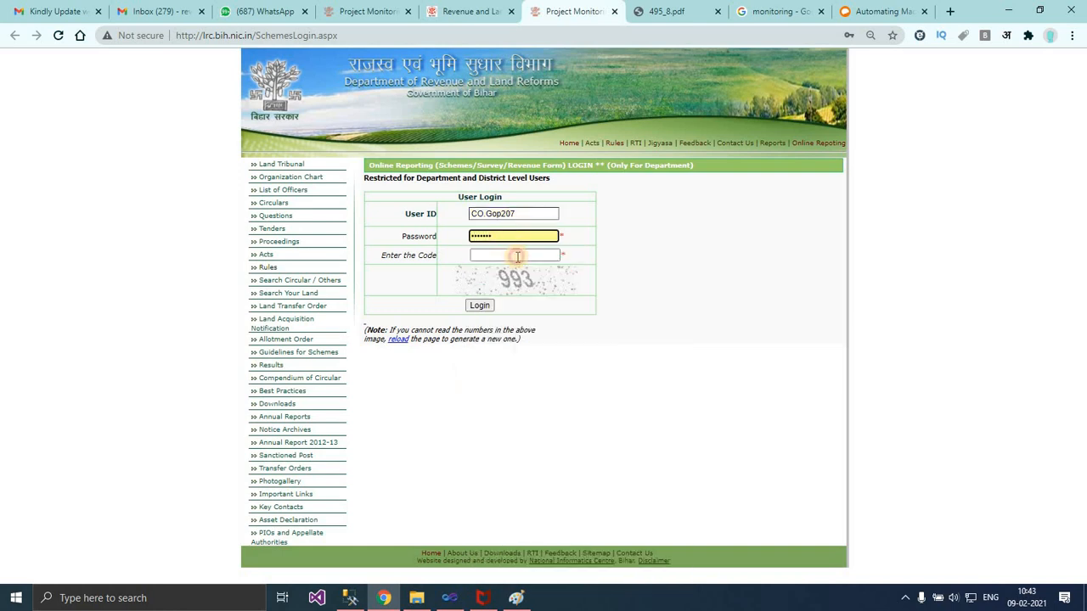
left_click(518, 257)
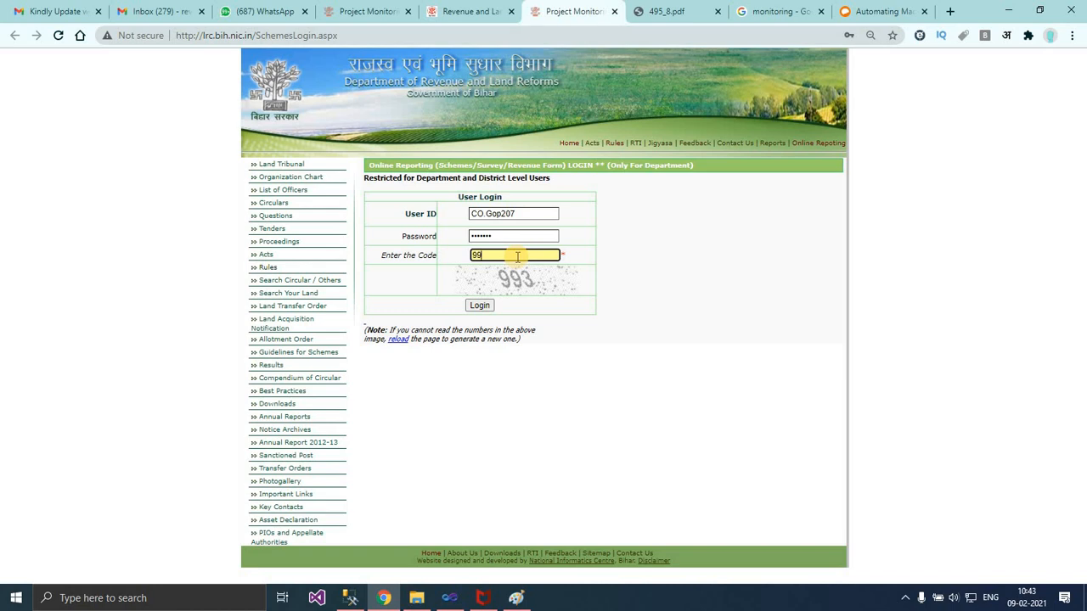
type("993")
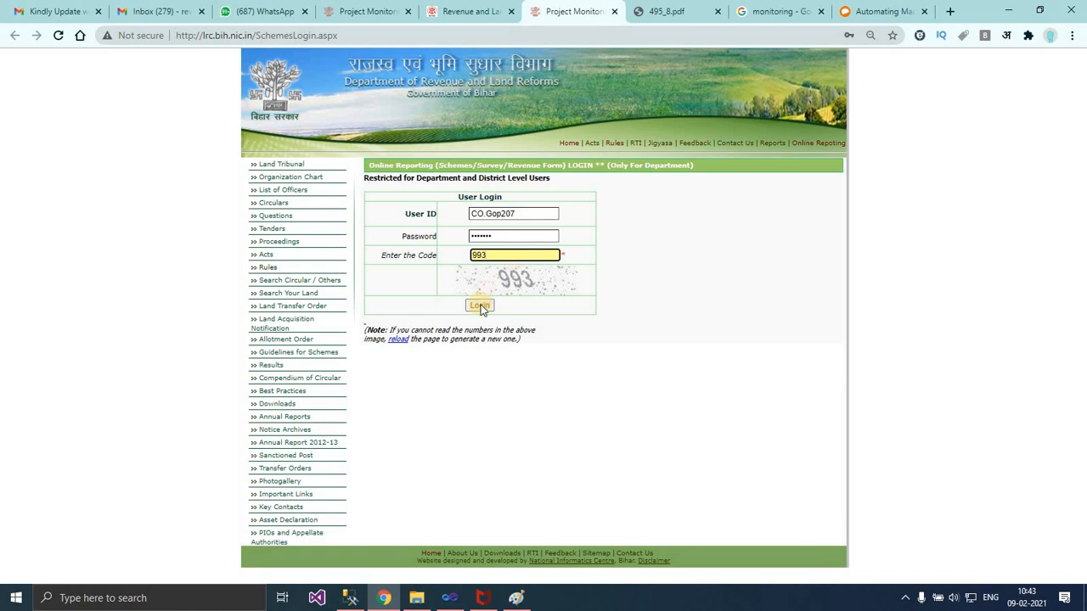
left_click(480, 306)
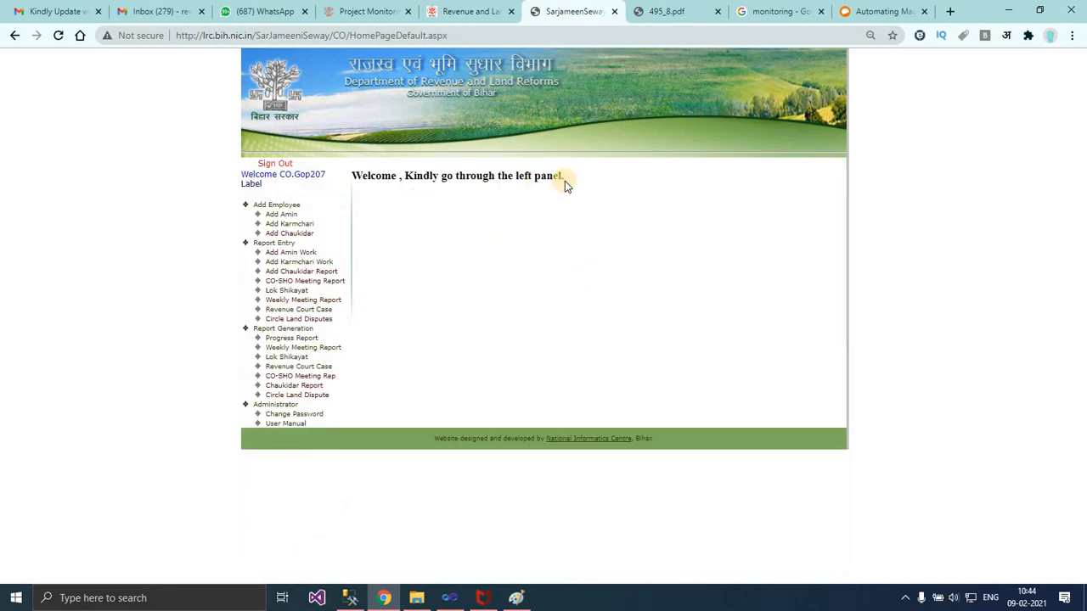
Step: Return to the Revenue and Land Reforms Department home page and open Circulars from its Important Links
left_click(478, 9)
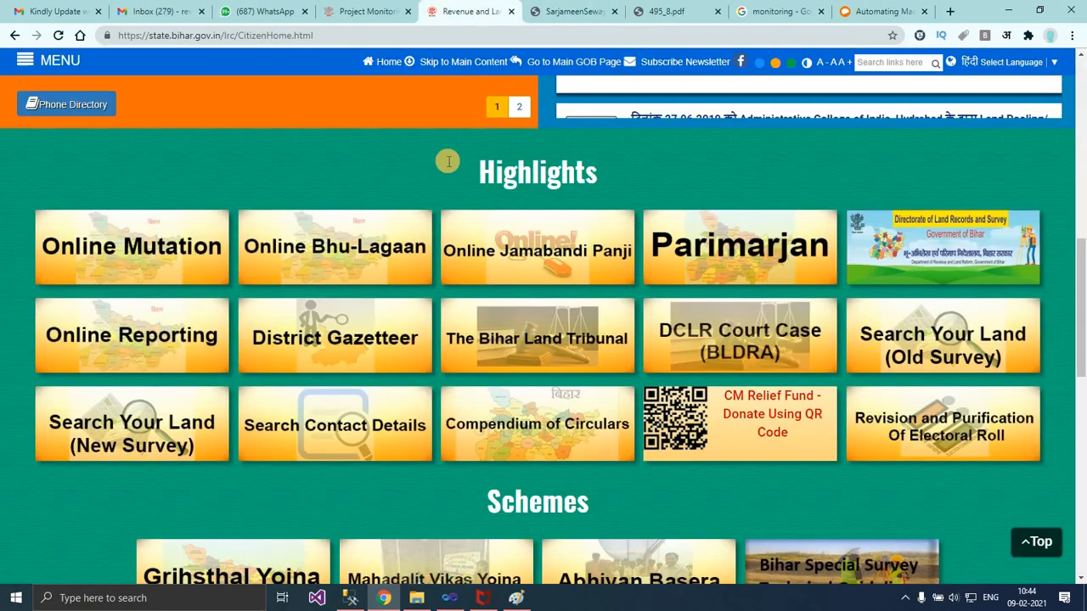
scroll(447, 162, "up", 8)
scroll(448, 165, "down", 15)
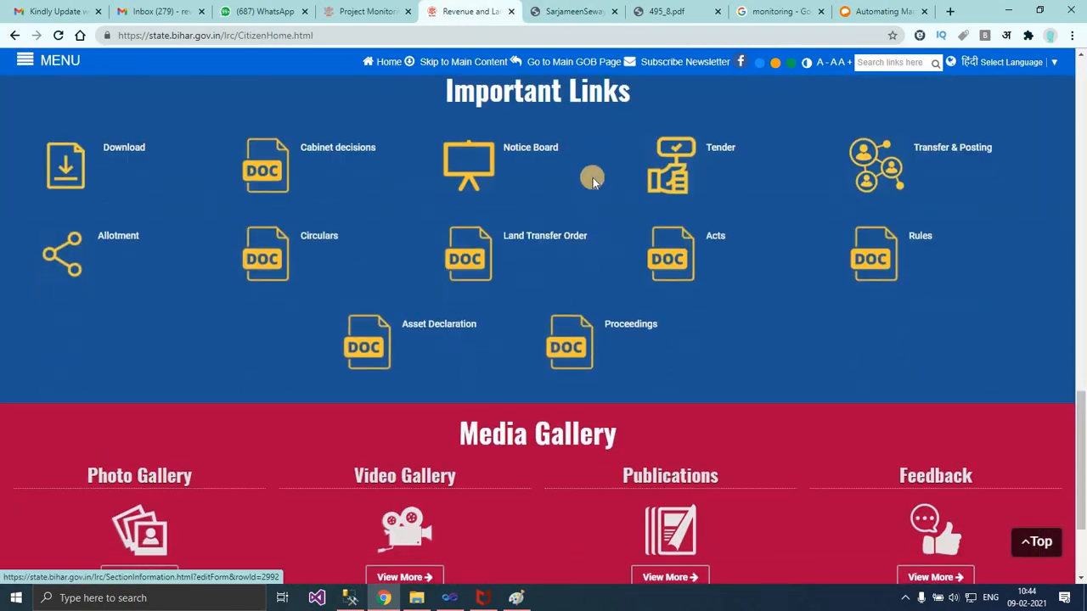
left_click(316, 240)
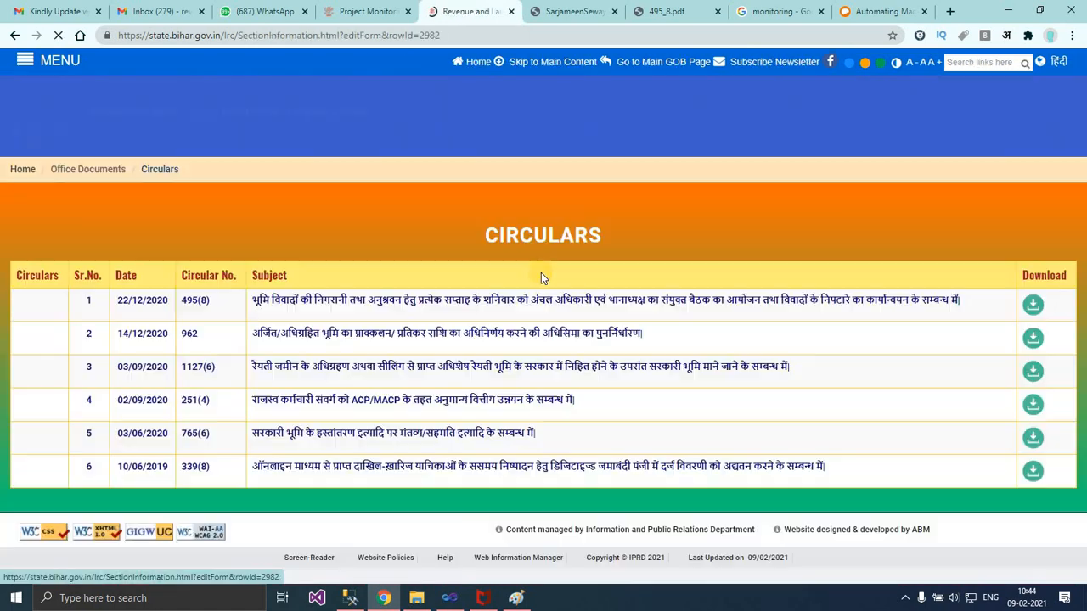
scroll(550, 273, "down", 1)
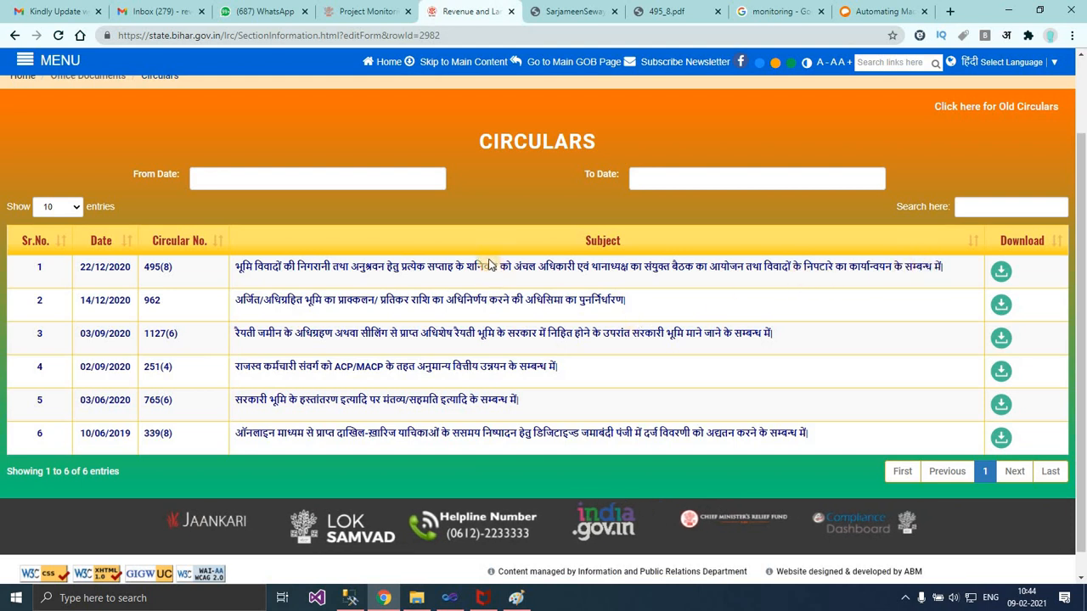
Step: View the old circulars, return to the current list and open the PDF of circular 495(8) dated 22/12/2020
left_click(1019, 109)
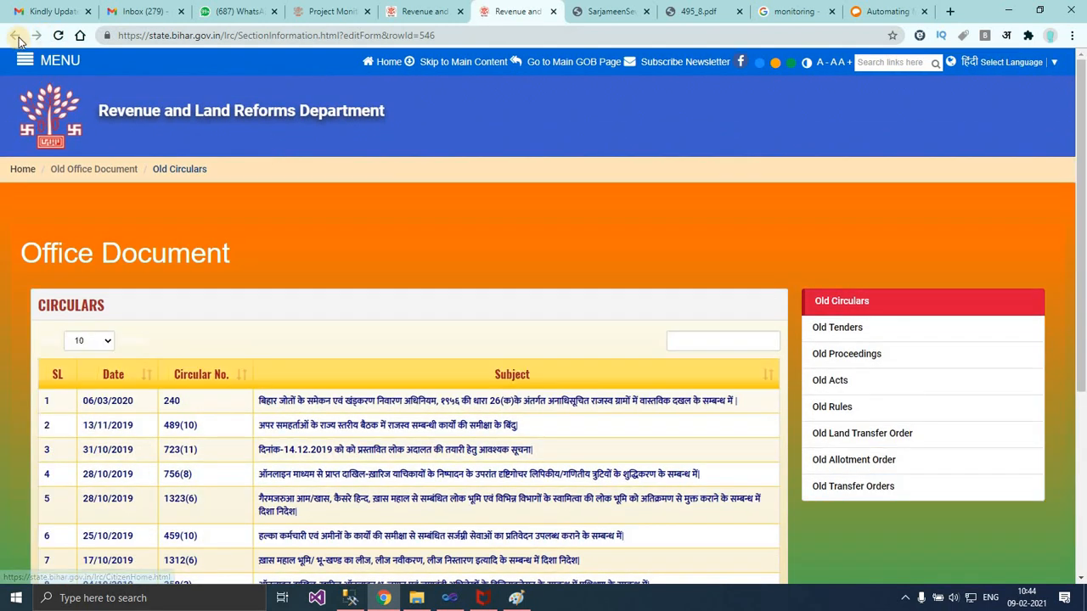
key("ctrl+shift+Tab")
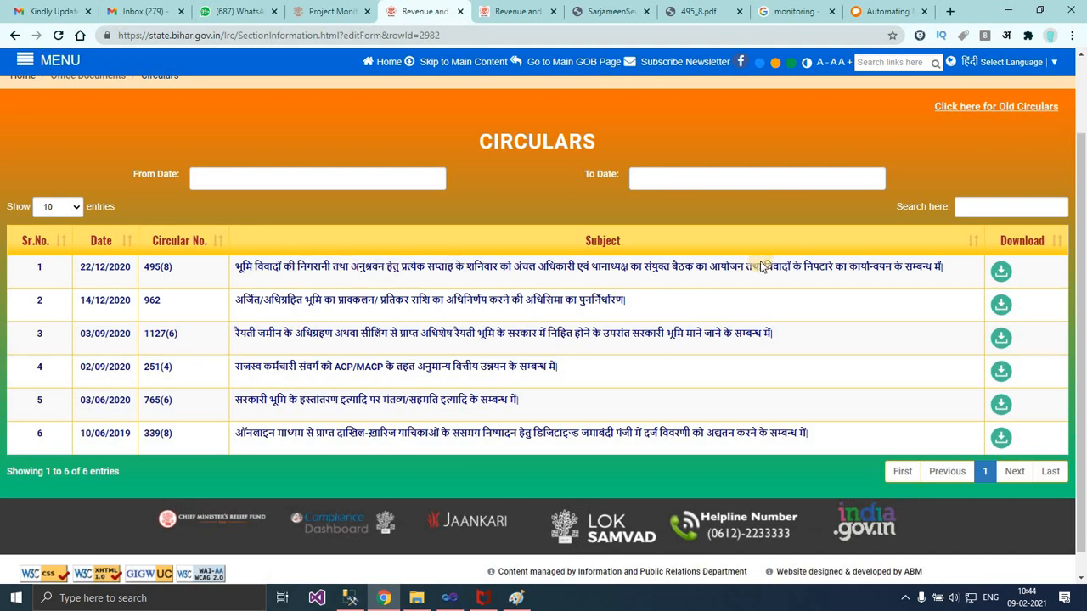
left_click(1002, 270)
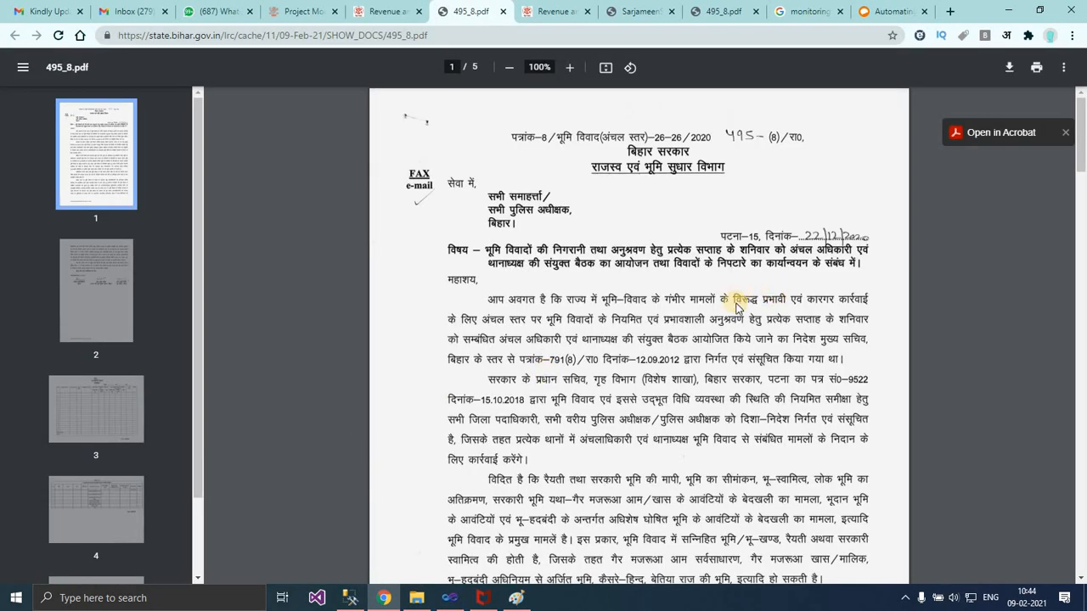
Step: Read through circular 495(8), examining the letter, the Chaukidar proforma, the CO-SHO weekly meeting proforma and the major land disputes proforma
scroll(738, 305, "down", 4)
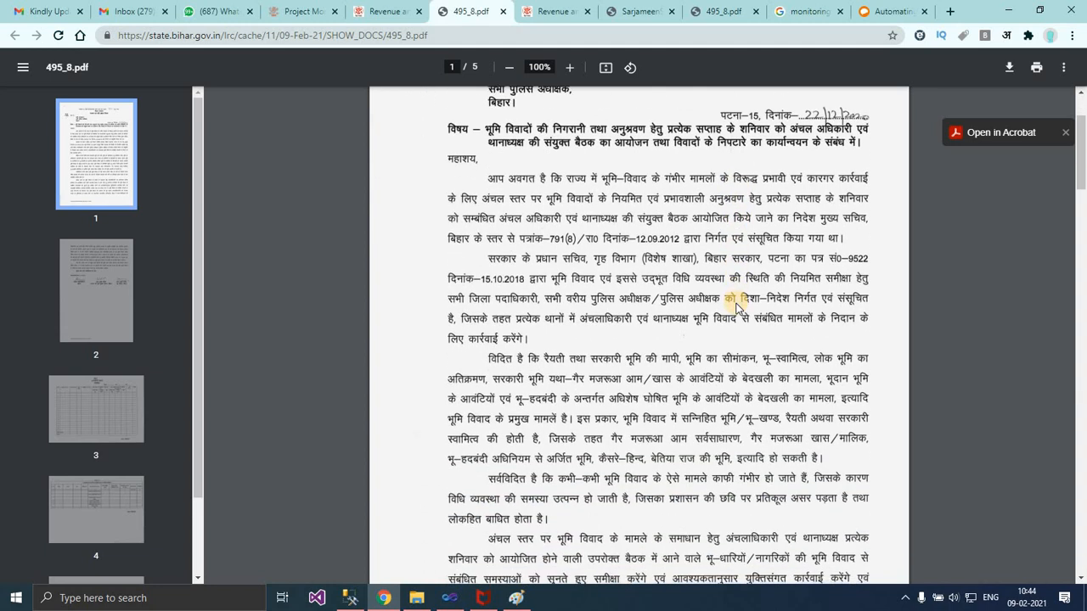
scroll(737, 307, "down", 7)
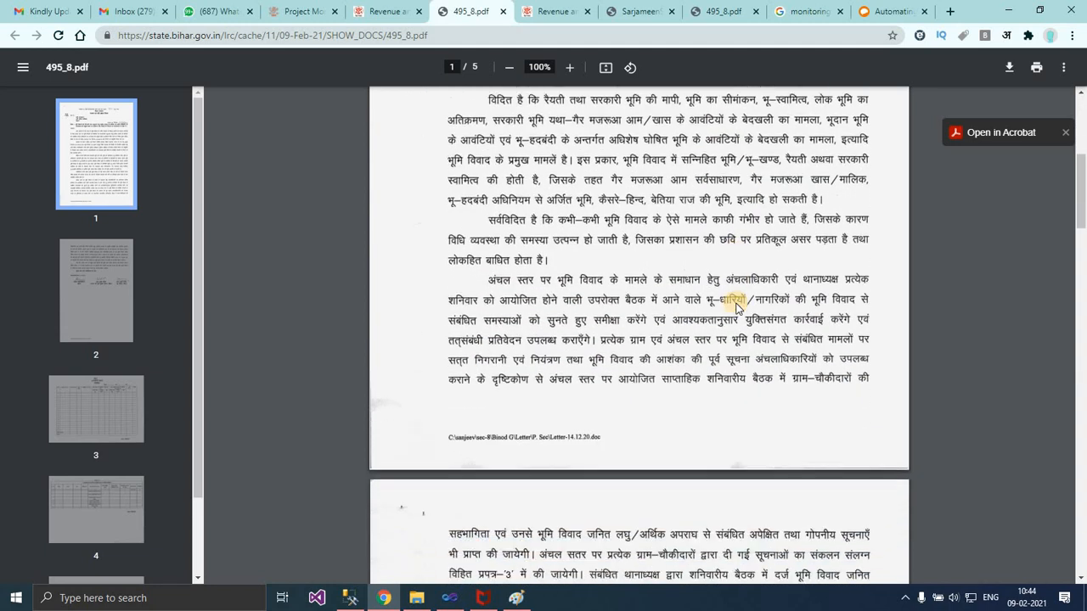
scroll(738, 307, "down", 3)
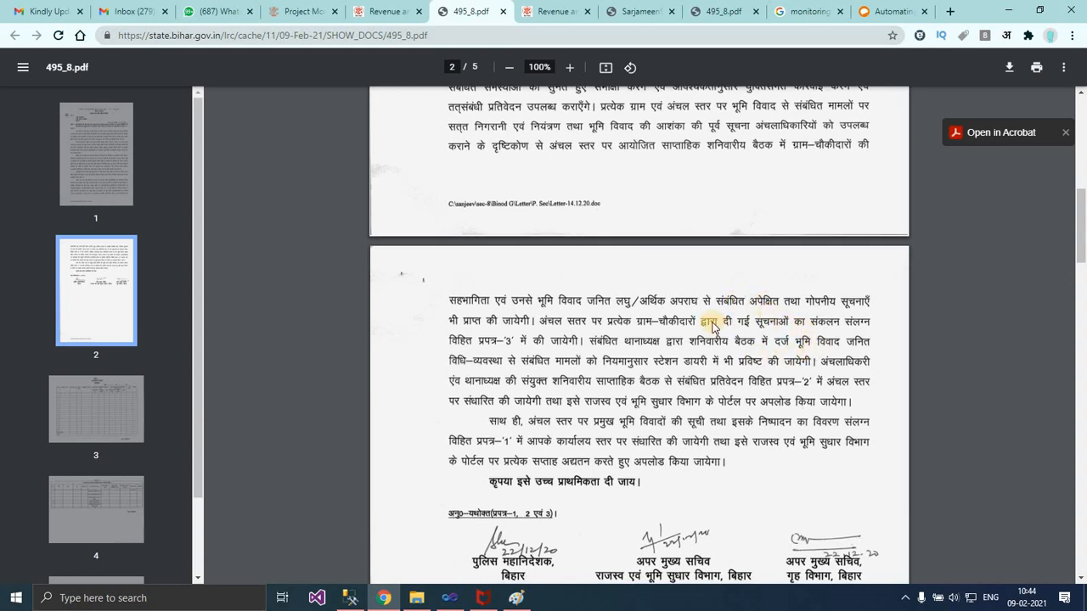
scroll(713, 327, "down", 10)
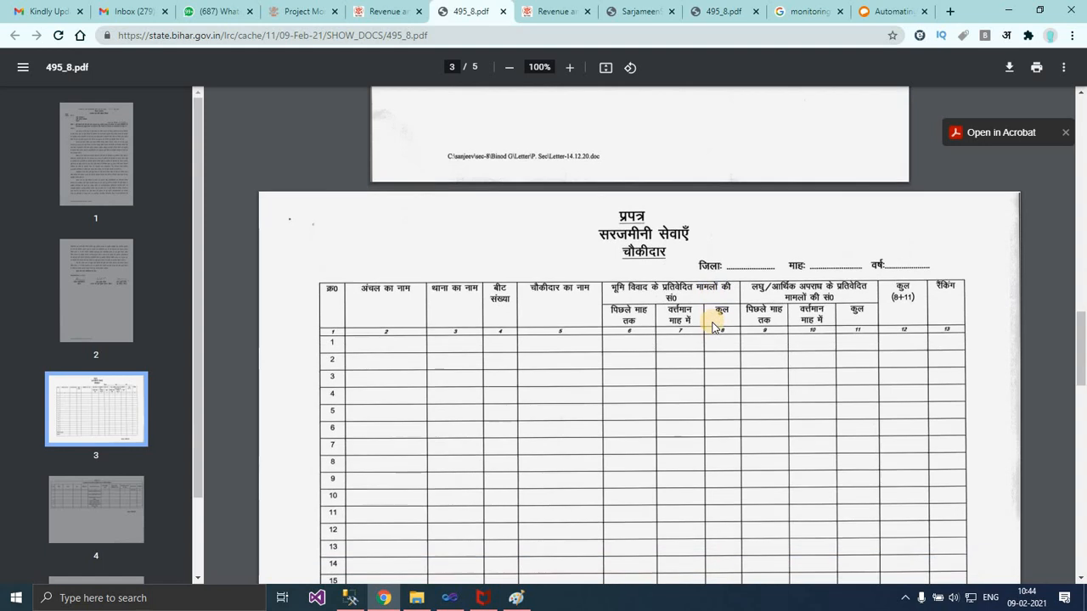
scroll(714, 327, "down", 1)
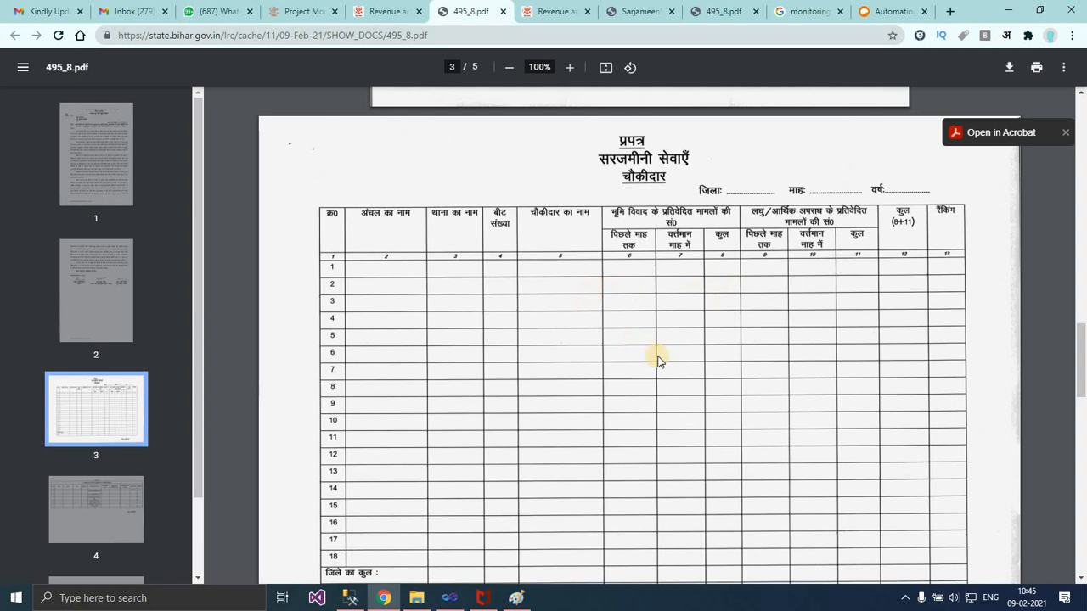
scroll(658, 360, "down", 1)
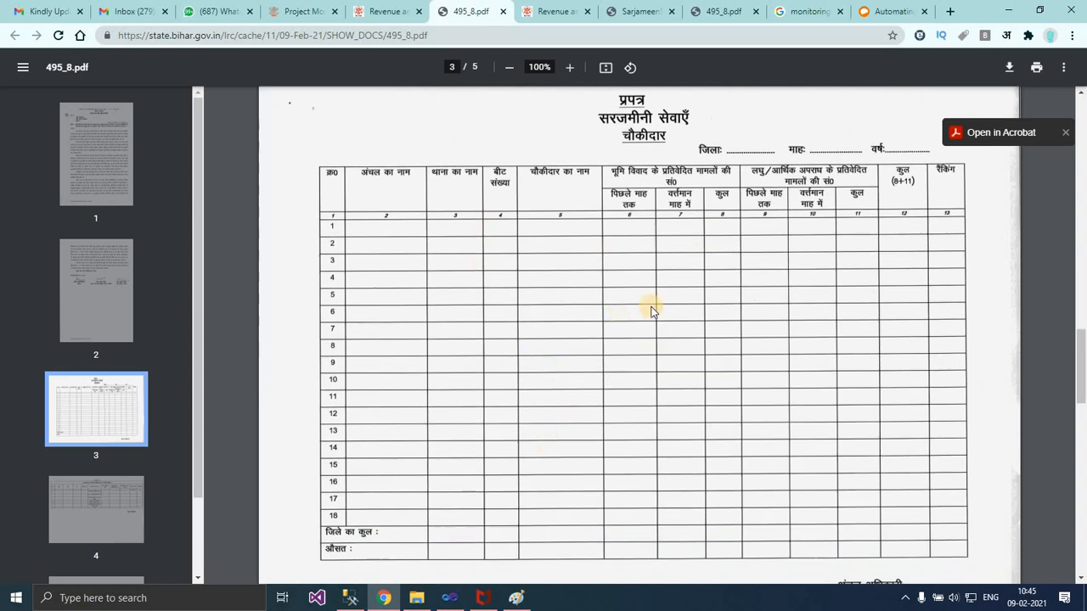
scroll(760, 333, "down", 10)
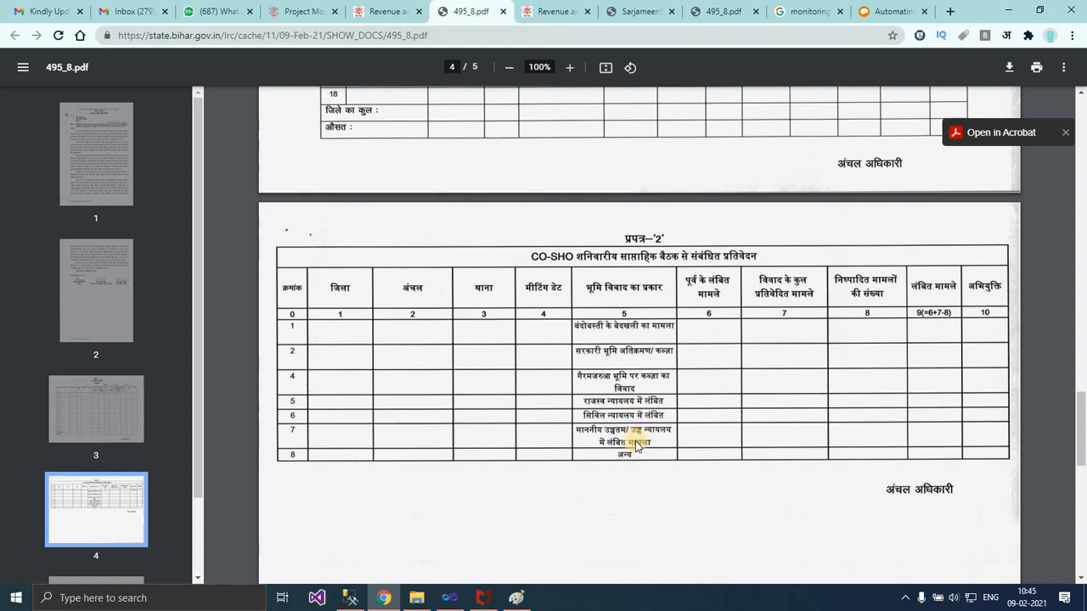
scroll(638, 465, "down", 7)
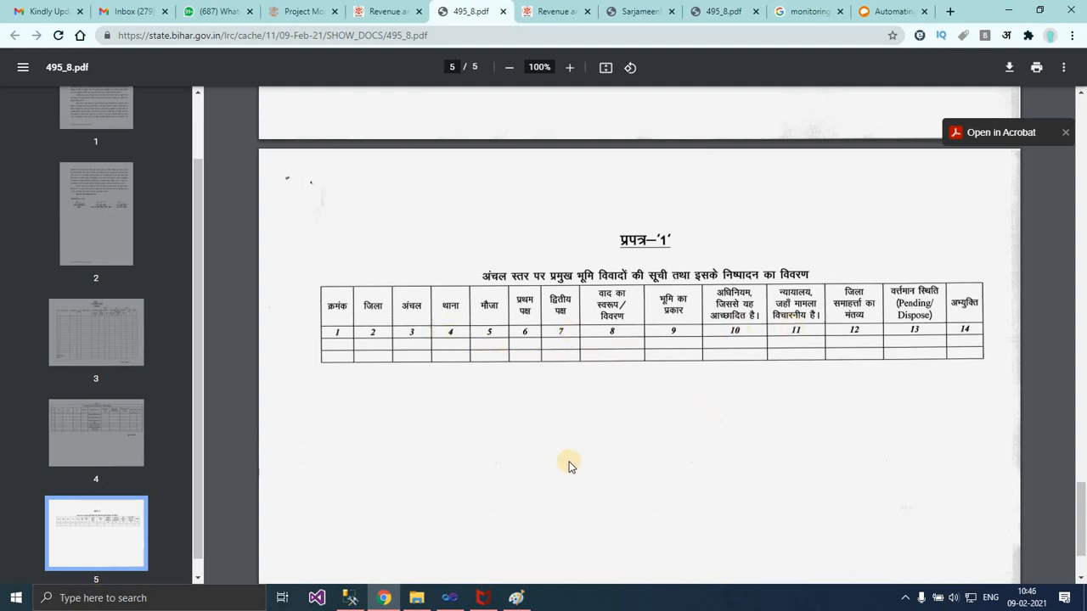
Step: Return to the logged-in reporting portal, open Add Chaukidar Report and set the report date to 22/01/2021
left_click(636, 10)
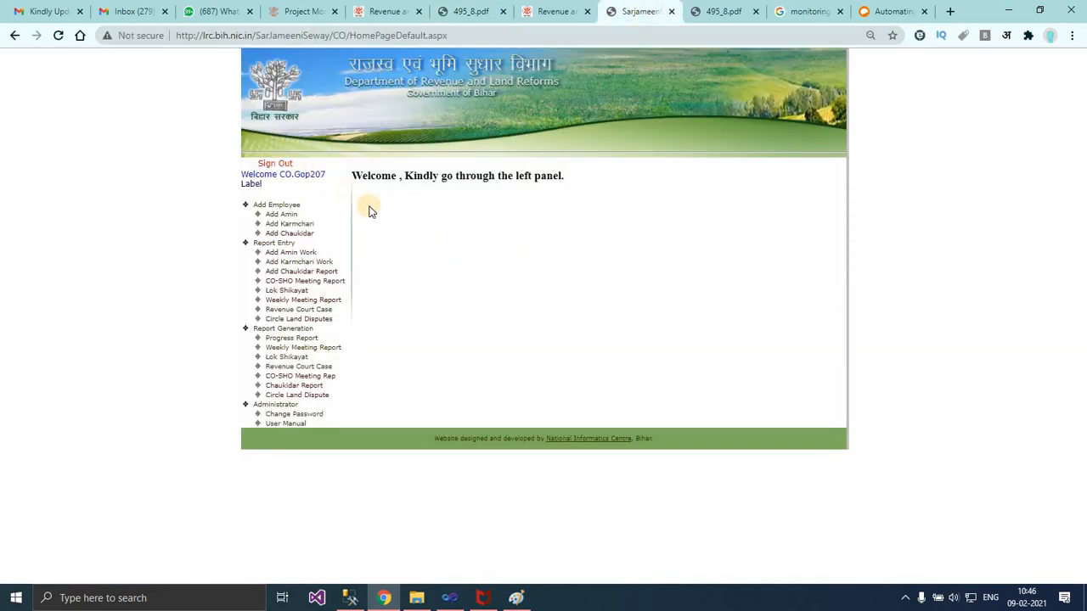
left_click(311, 272)
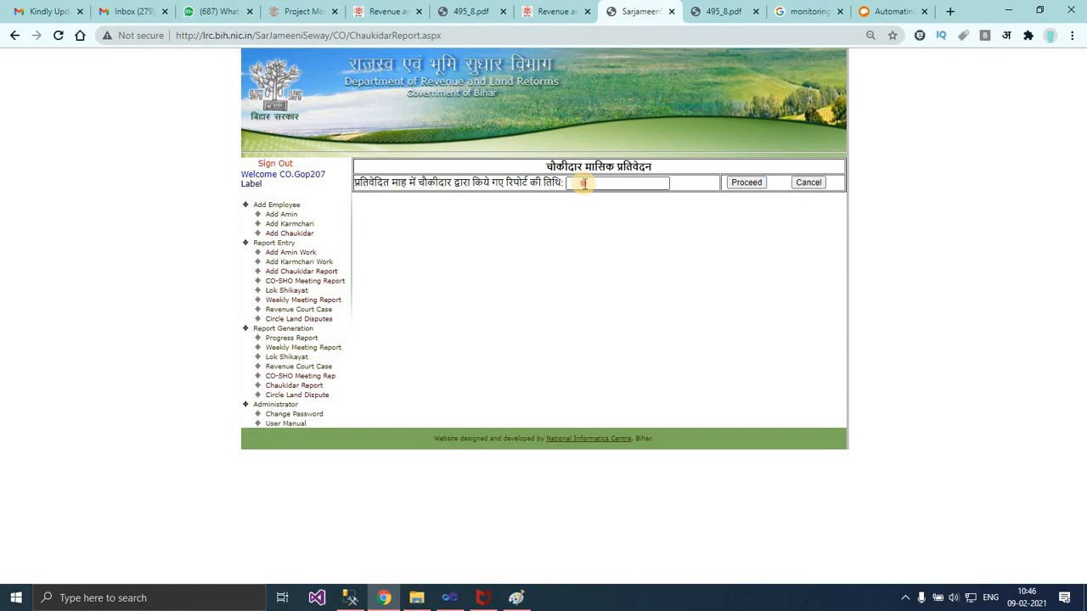
left_click(585, 184)
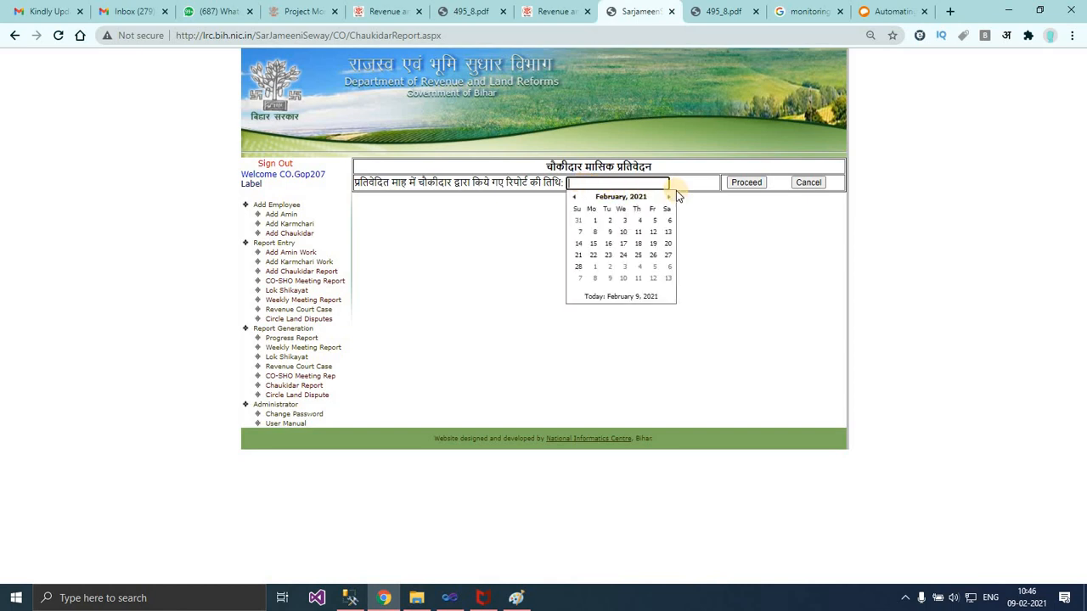
left_click(574, 196)
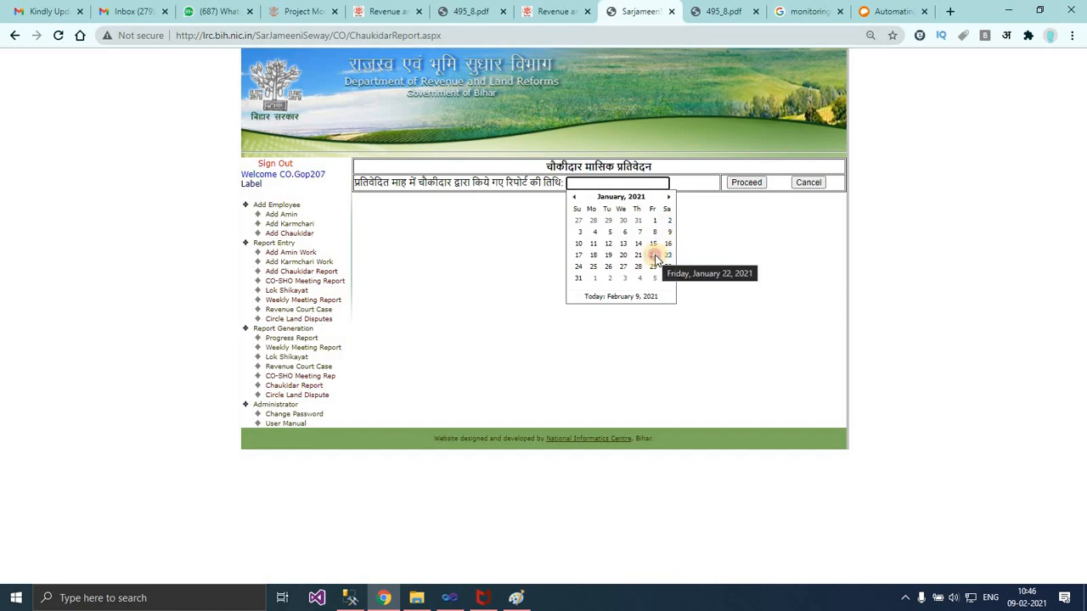
left_click(654, 257)
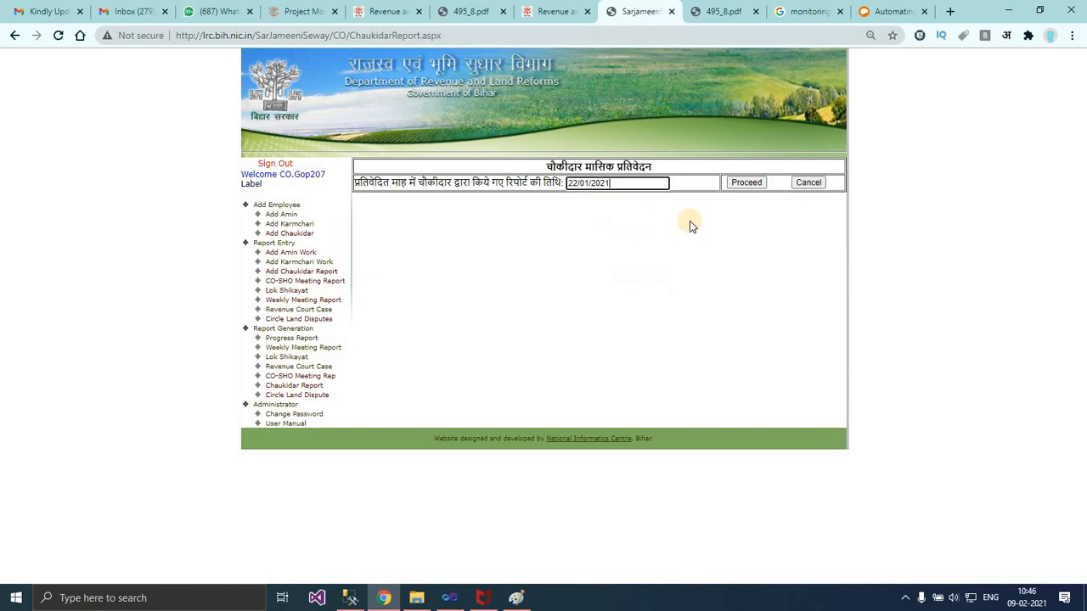
Step: Proceed with the Chaukidar report for the entered date, then open the Add Chaukidar form
left_click(747, 184)
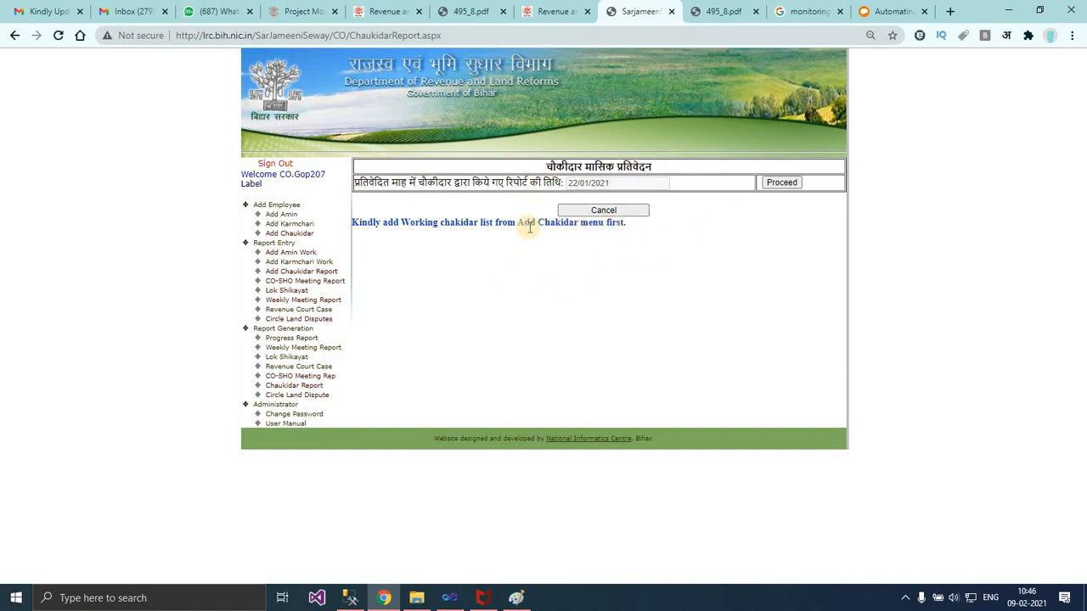
left_click(302, 237)
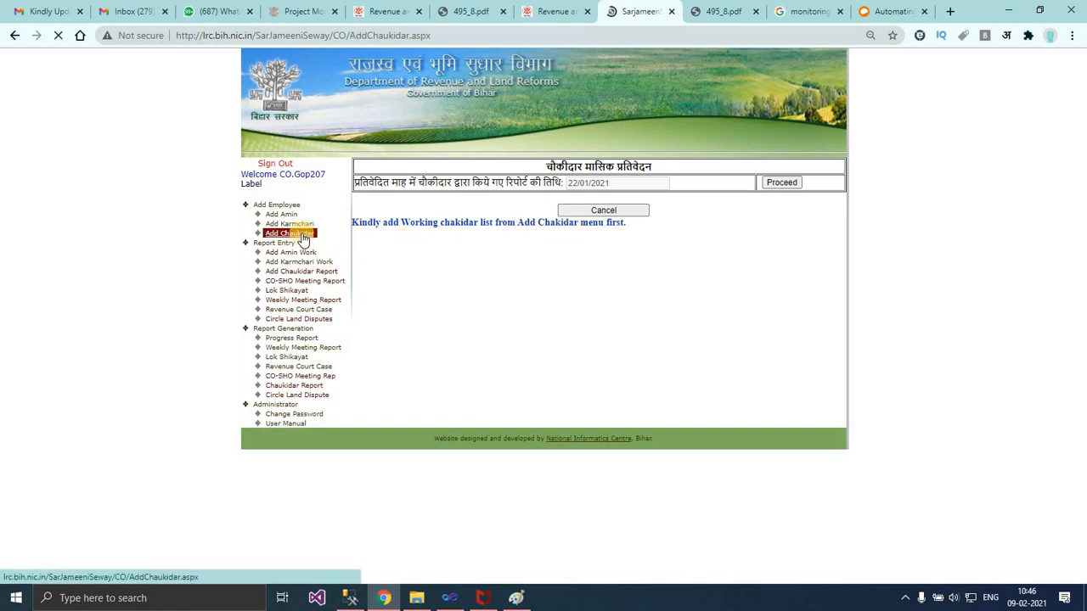
Step: Add a chaukidar for Gopalganj station with beat number 4/5, entering the chaukidar's name and mobile number, and save the entry
left_click(689, 178)
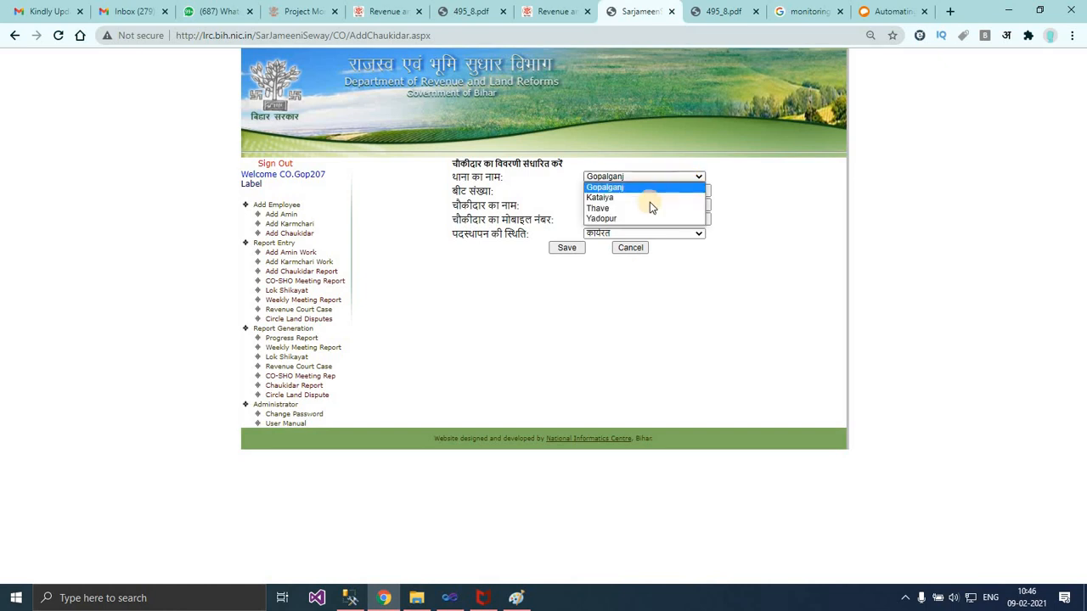
left_click(641, 187)
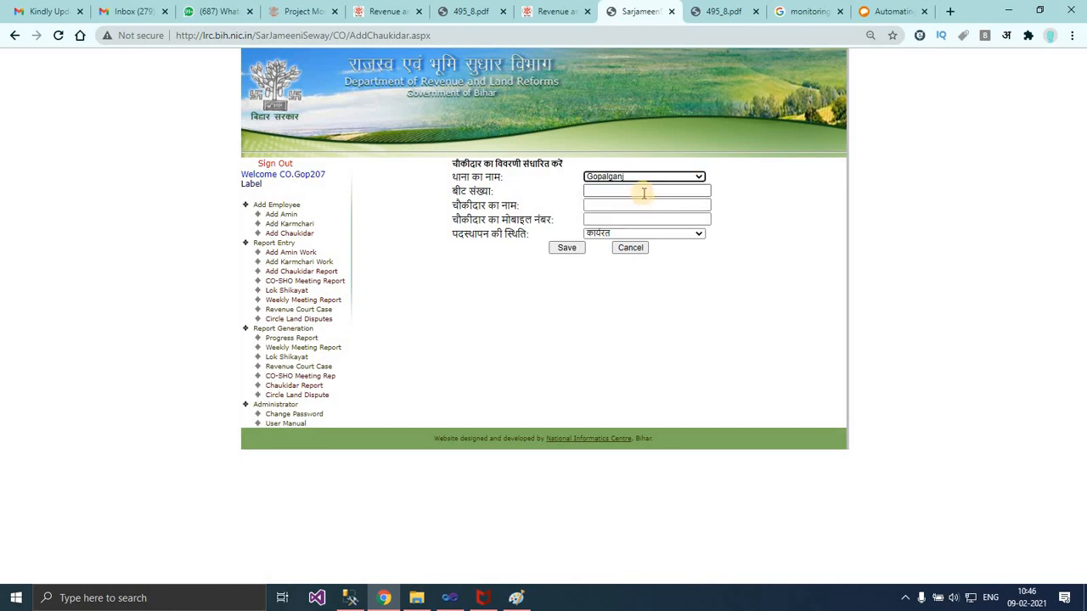
left_click(643, 192)
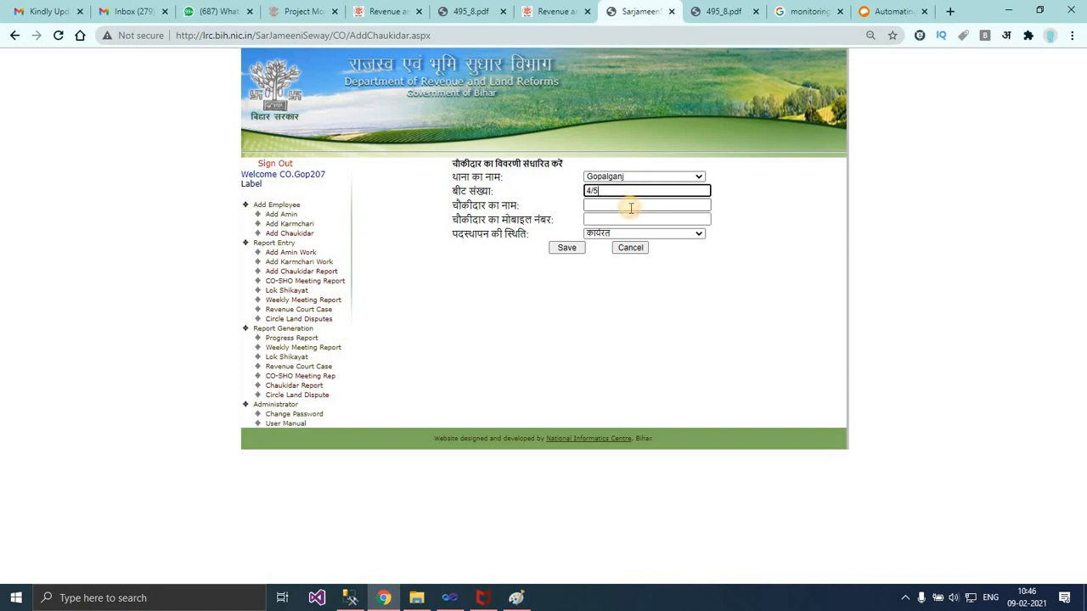
left_click(631, 207)
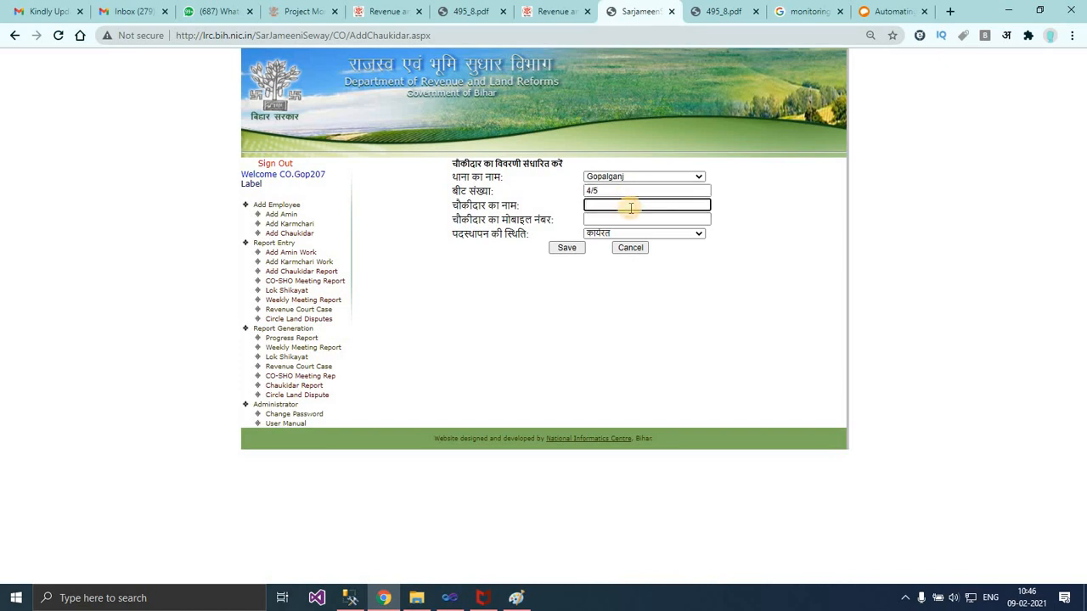
type("Shyam")
key("Tab")
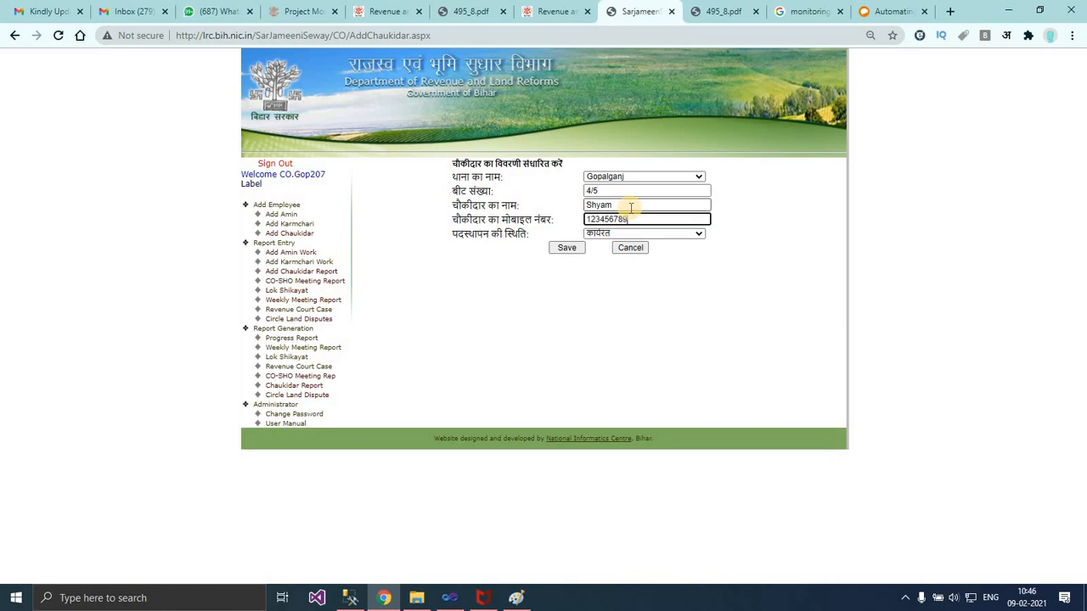
type("1234567890")
left_click(578, 249)
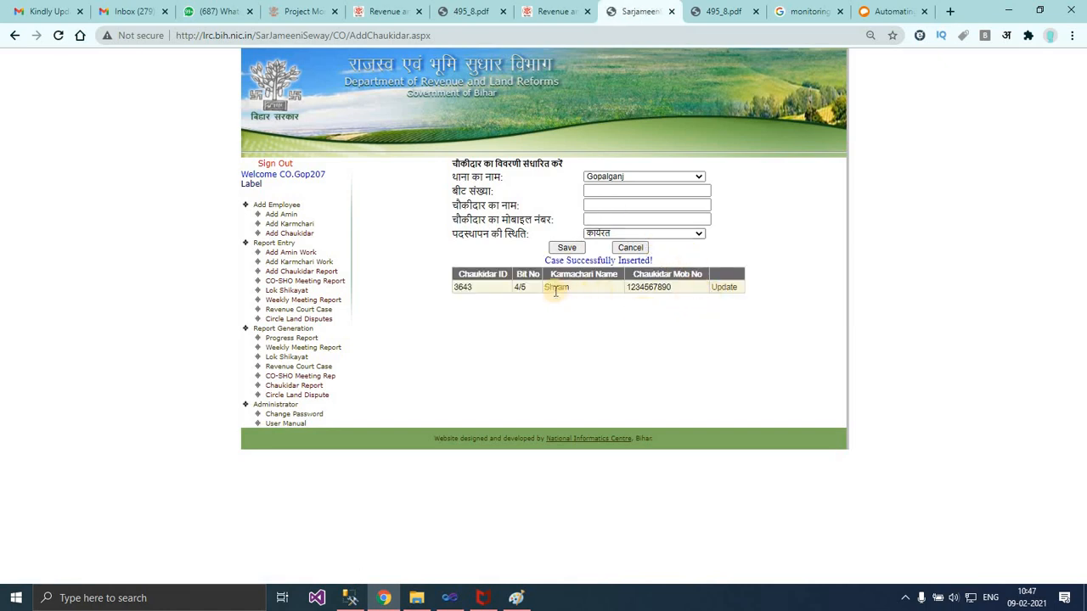
Step: Change the saved chaukidar's posting status to सेवा निवृत and update the record
left_click(723, 292)
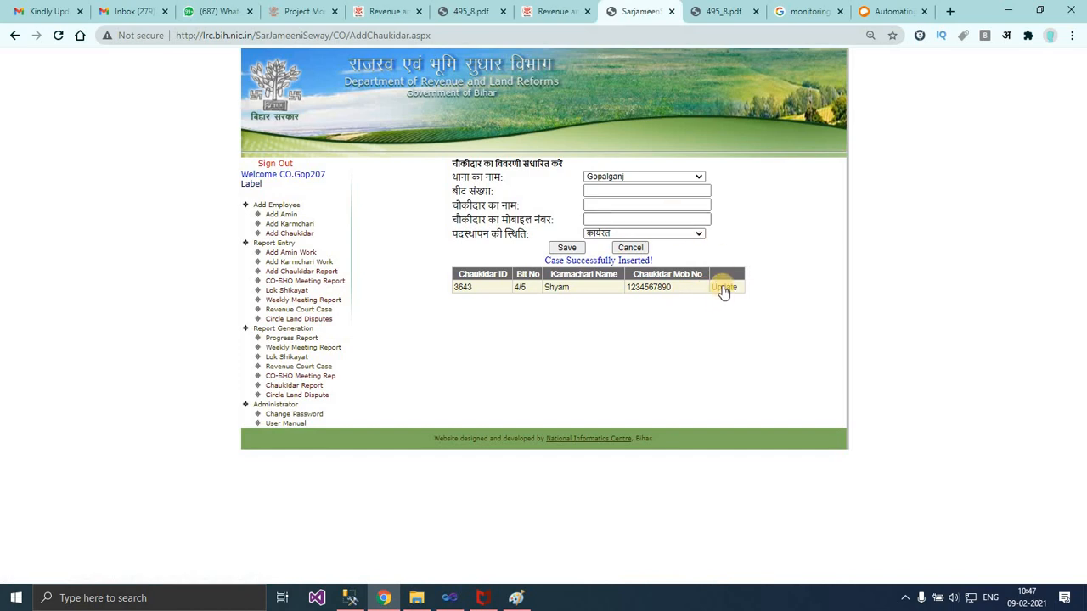
left_click(700, 234)
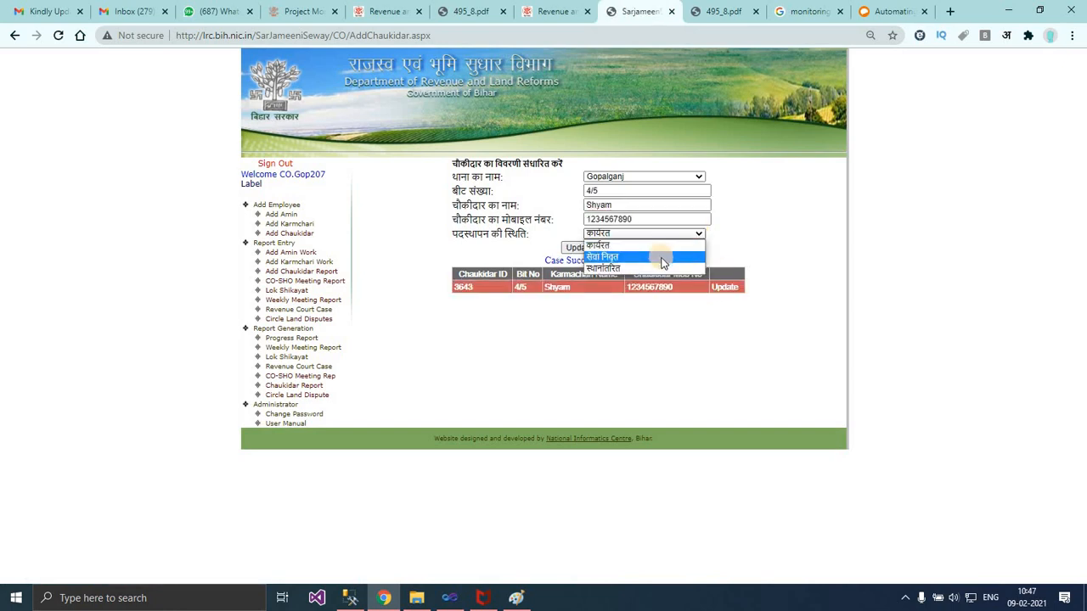
left_click(659, 257)
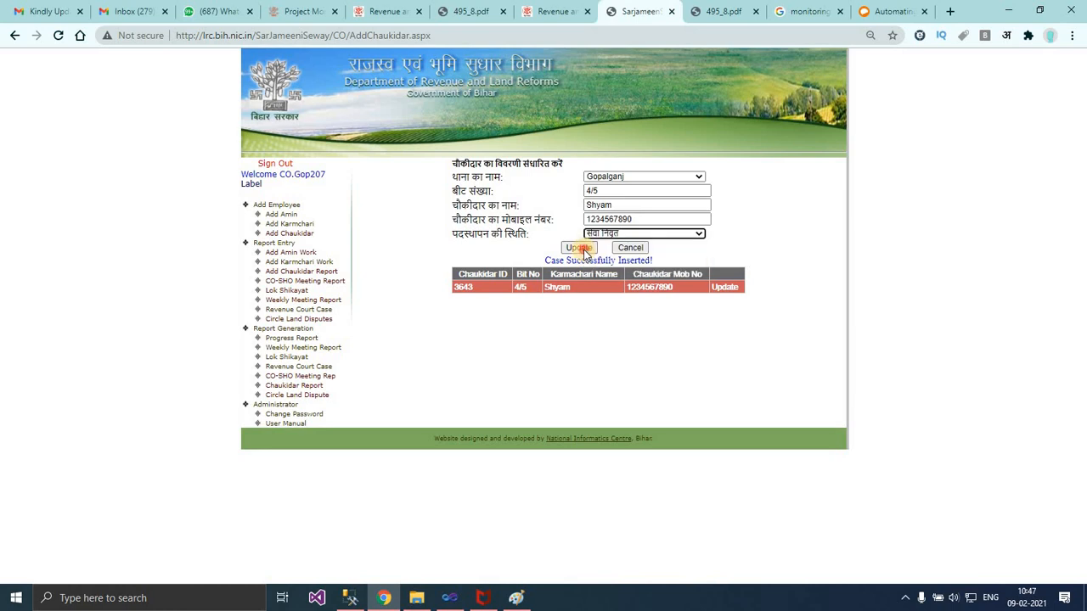
left_click(583, 251)
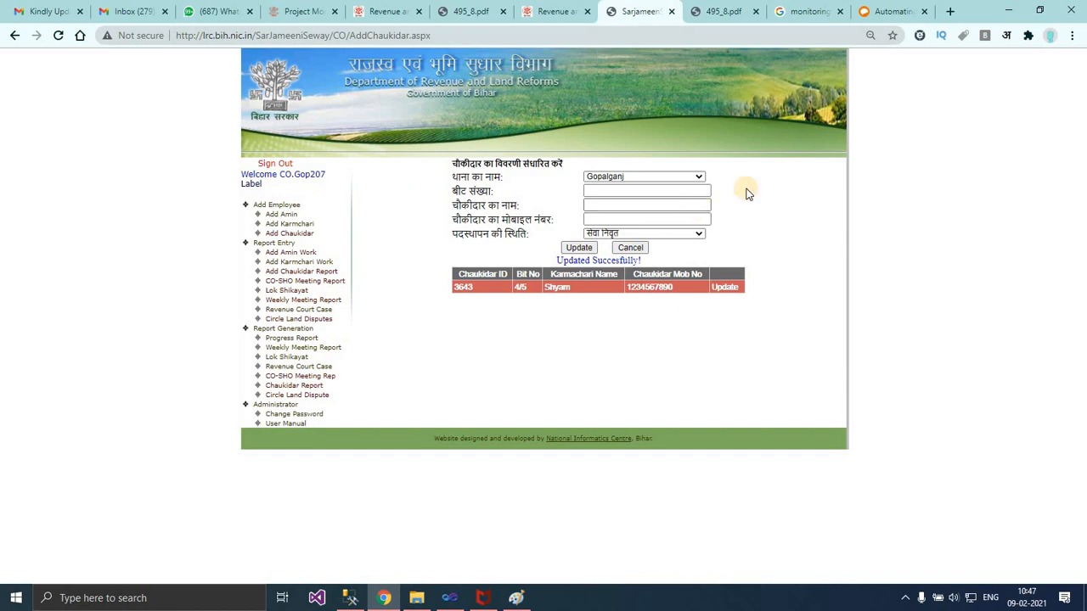
Step: Set the same chaukidar's posting status back to कार्यरत and update the record
left_click(722, 285)
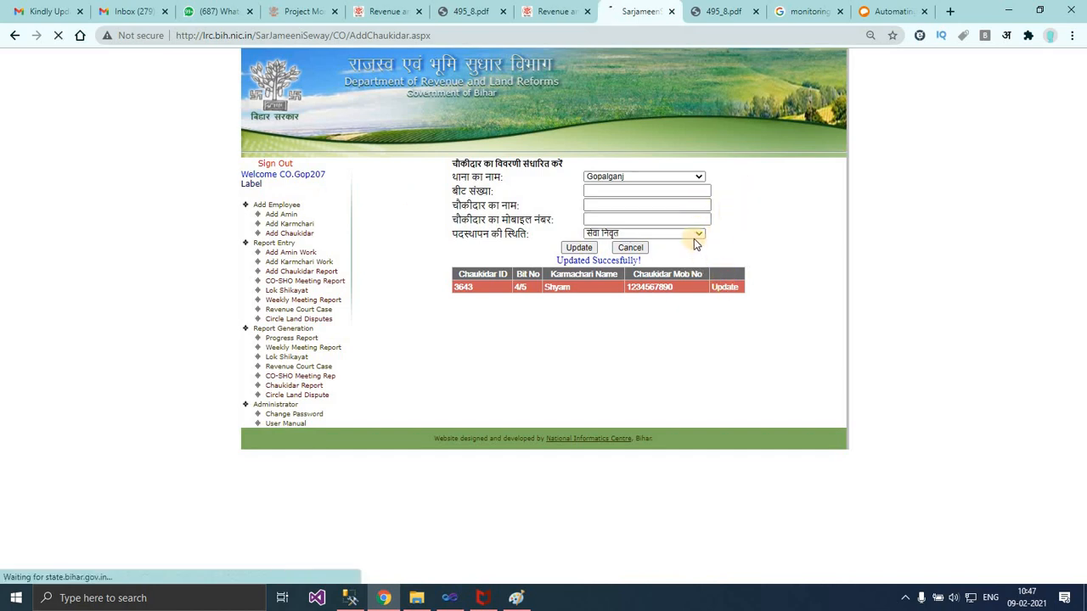
left_click(649, 234)
left_click(649, 249)
left_click(577, 247)
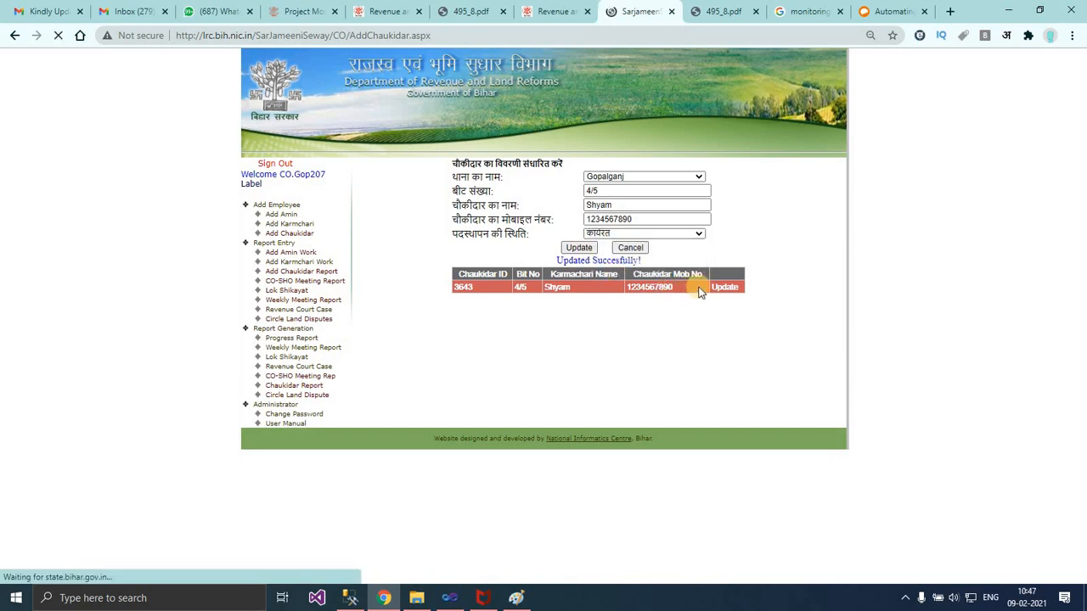
Step: Update the record with Kataiya station, beat number 5/7 and another chaukidar's name and mobile number
left_click(643, 176)
left_click(676, 194)
left_click(653, 190)
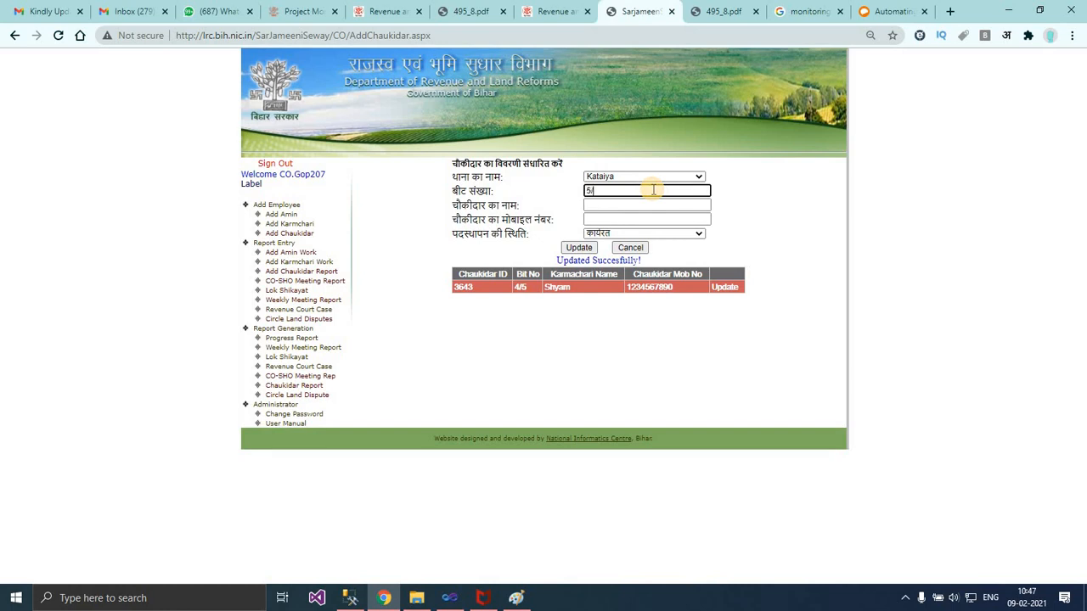
key("Tab")
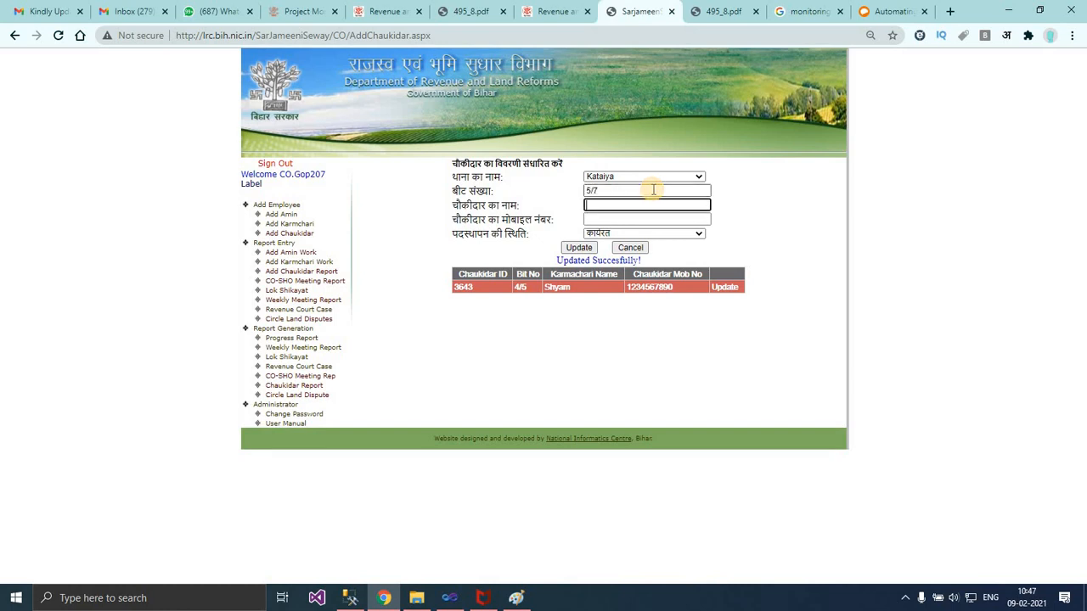
type("ram")
key("Tab")
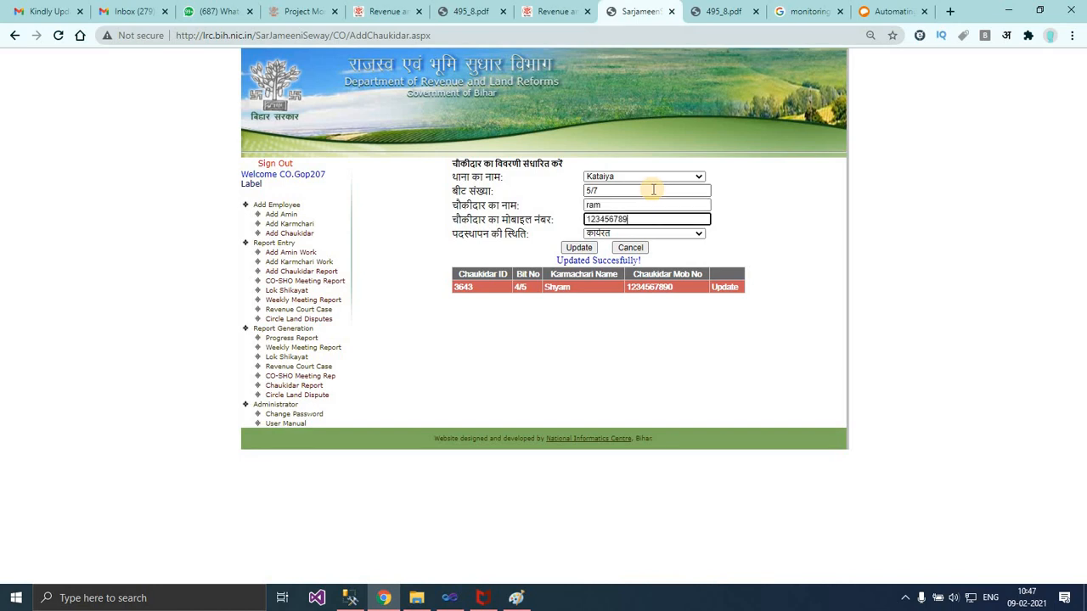
left_click(579, 247)
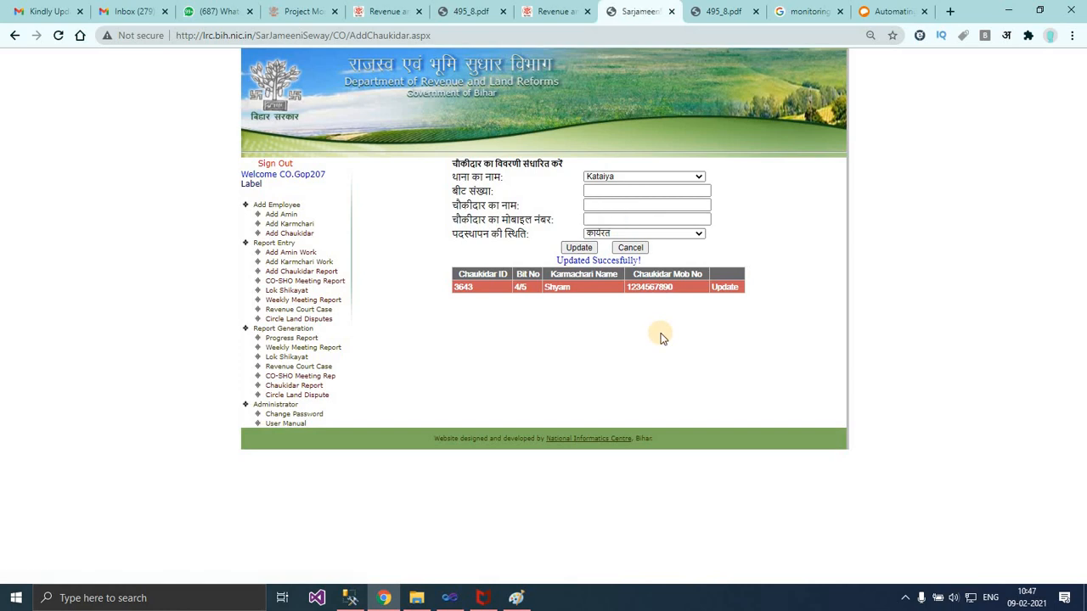
Step: Start a new Add Chaukidar entry with Kataiya as the station and 4/5 as the beat number
left_click(304, 234)
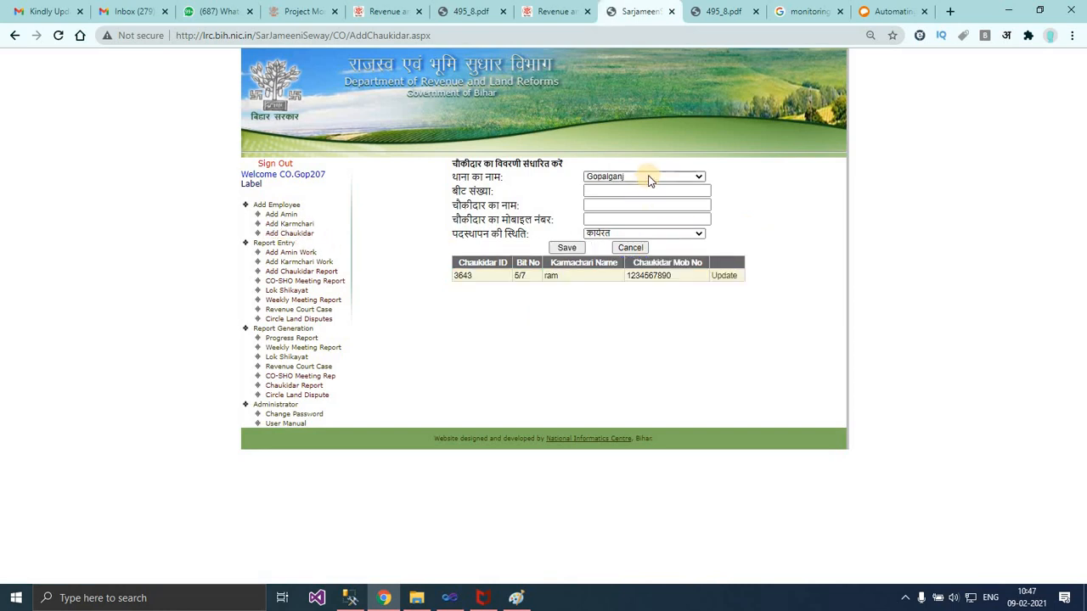
left_click(638, 178)
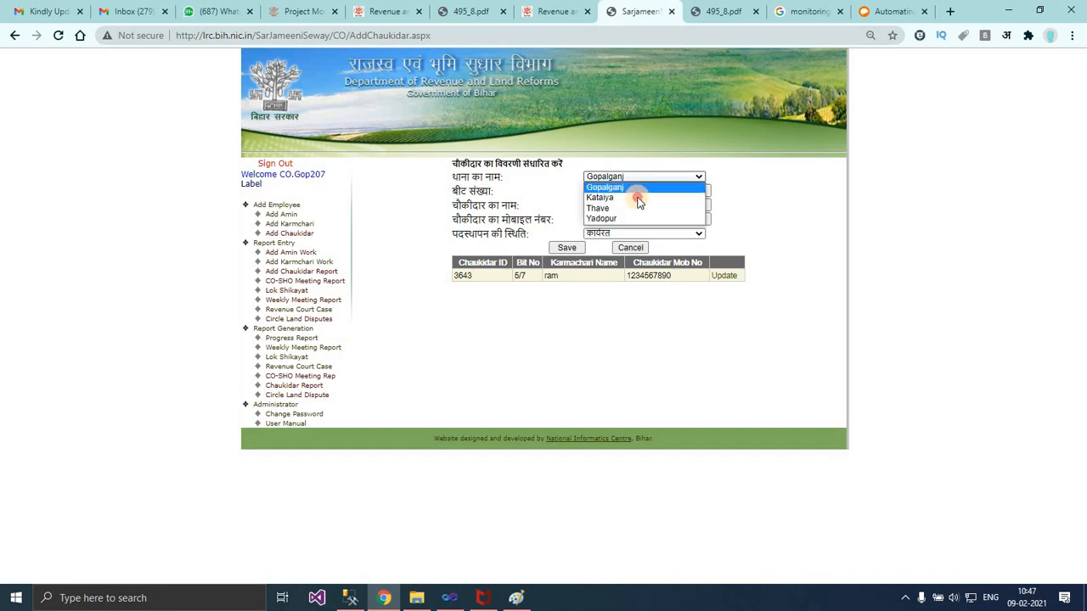
left_click(620, 188)
left_click(619, 190)
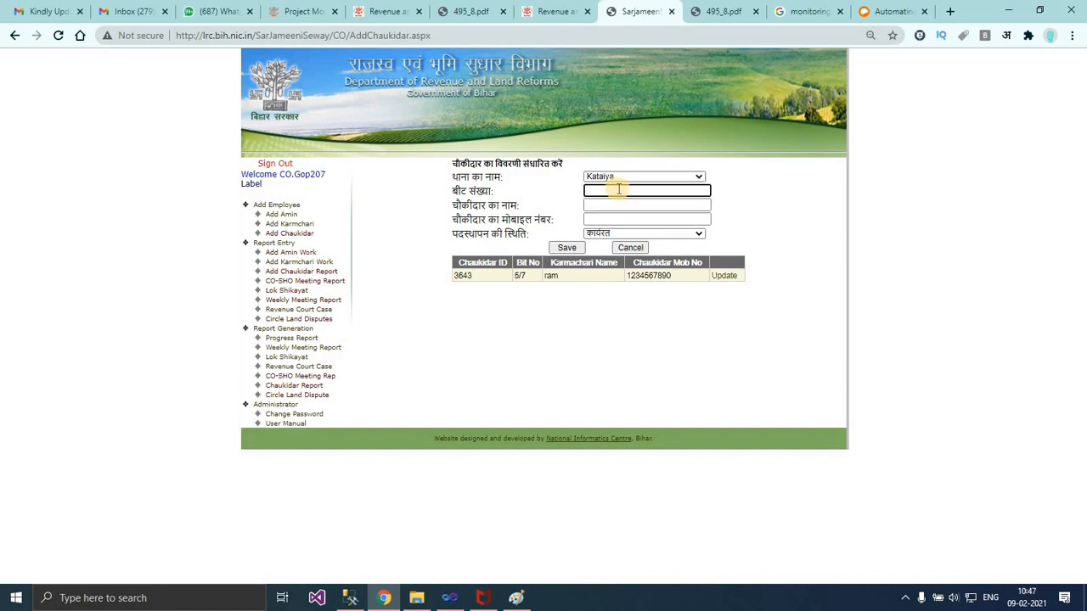
type("shyam")
key("Tab")
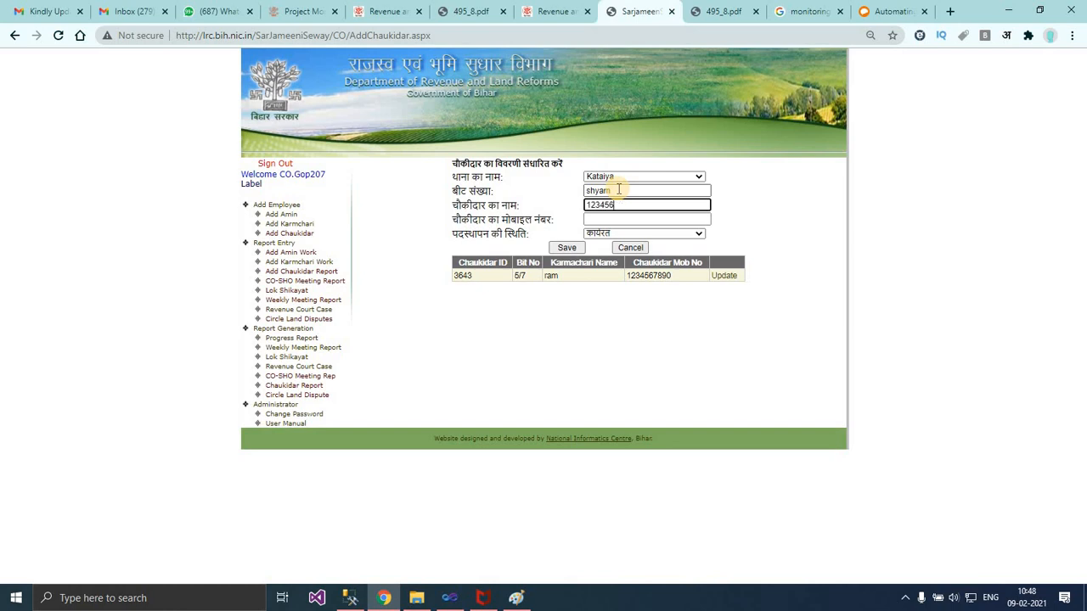
key("shift+Tab")
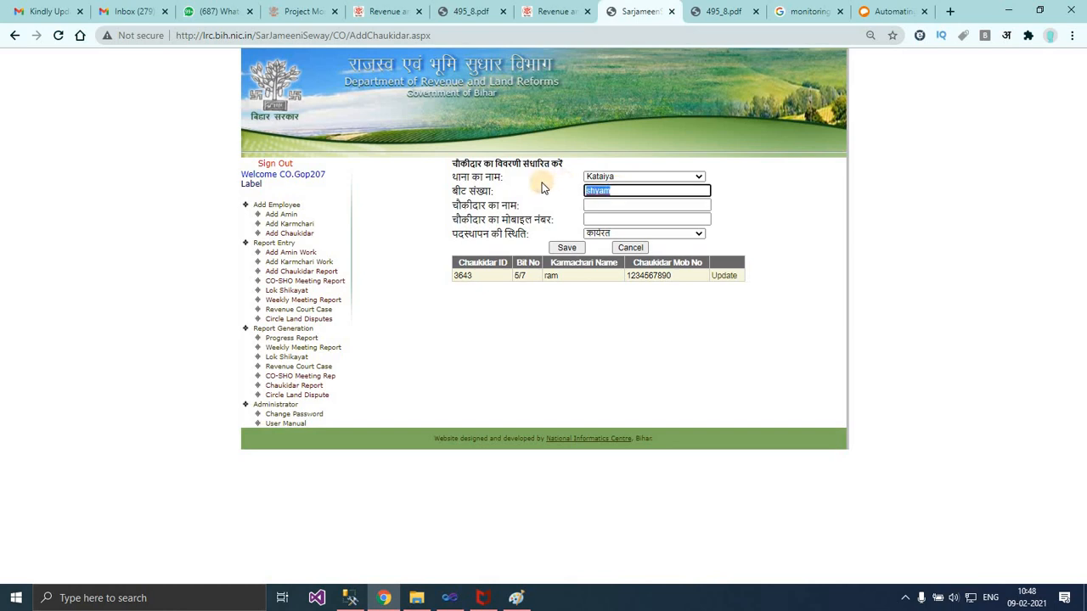
type("4/5")
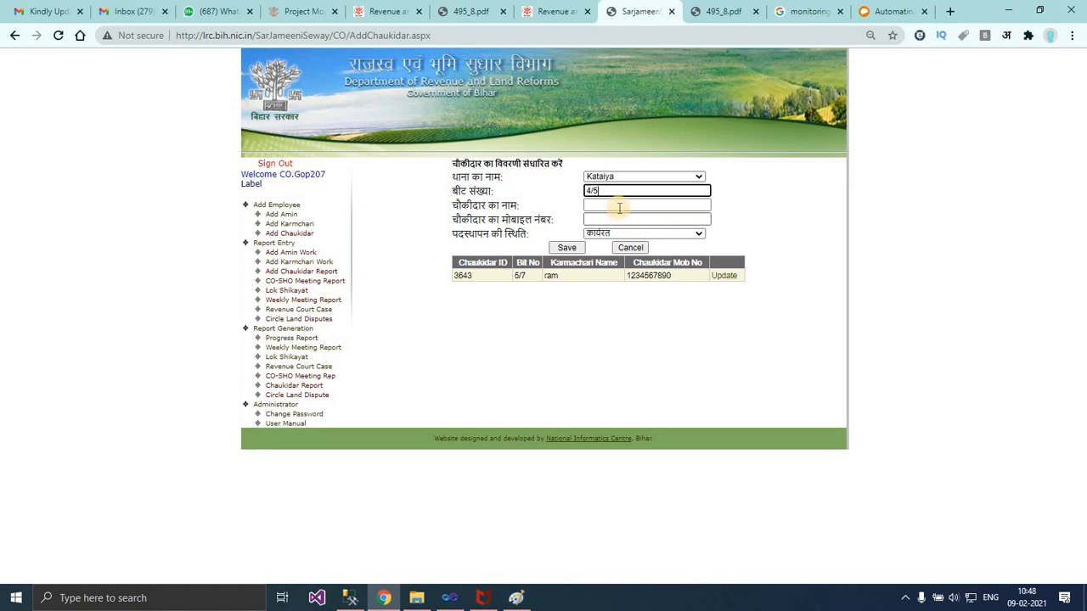
Step: Fill in the Kataiya chaukidar's name and mobile number and save the entry
left_click(619, 207)
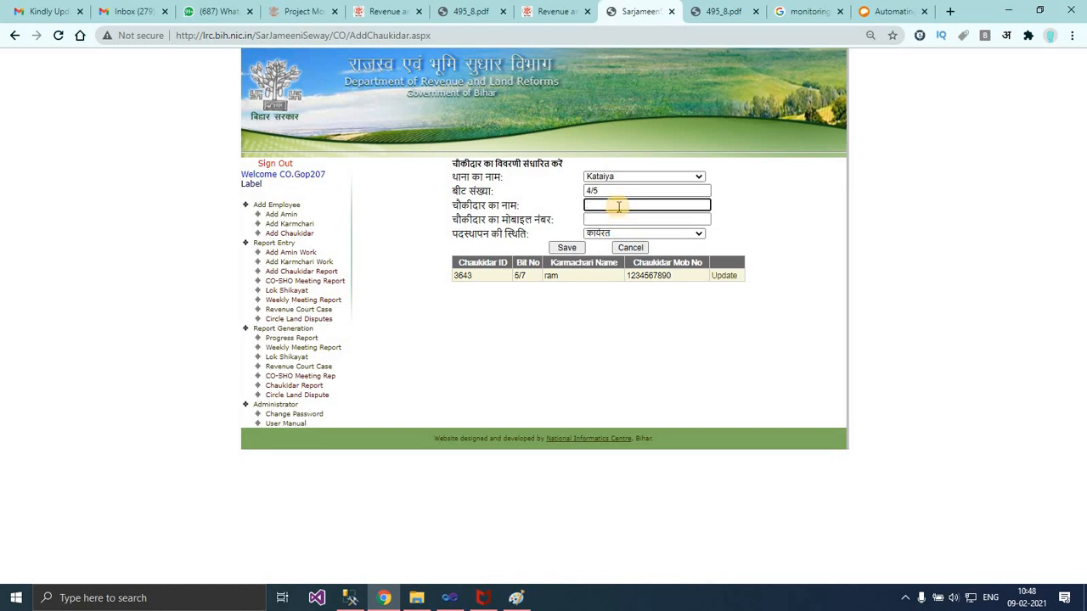
type("Ram")
key("Tab")
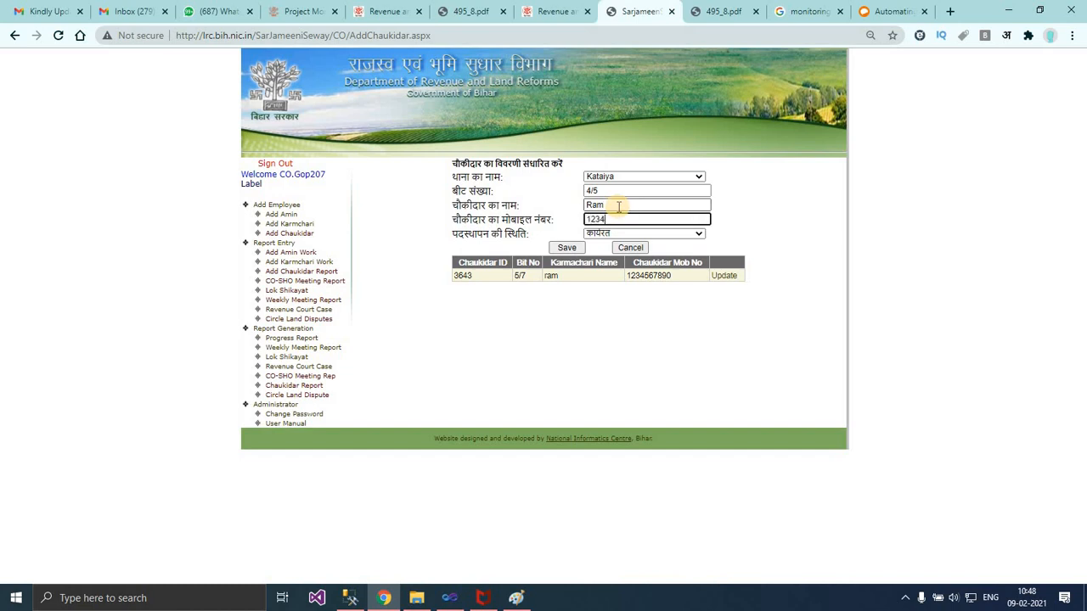
type("1234567890")
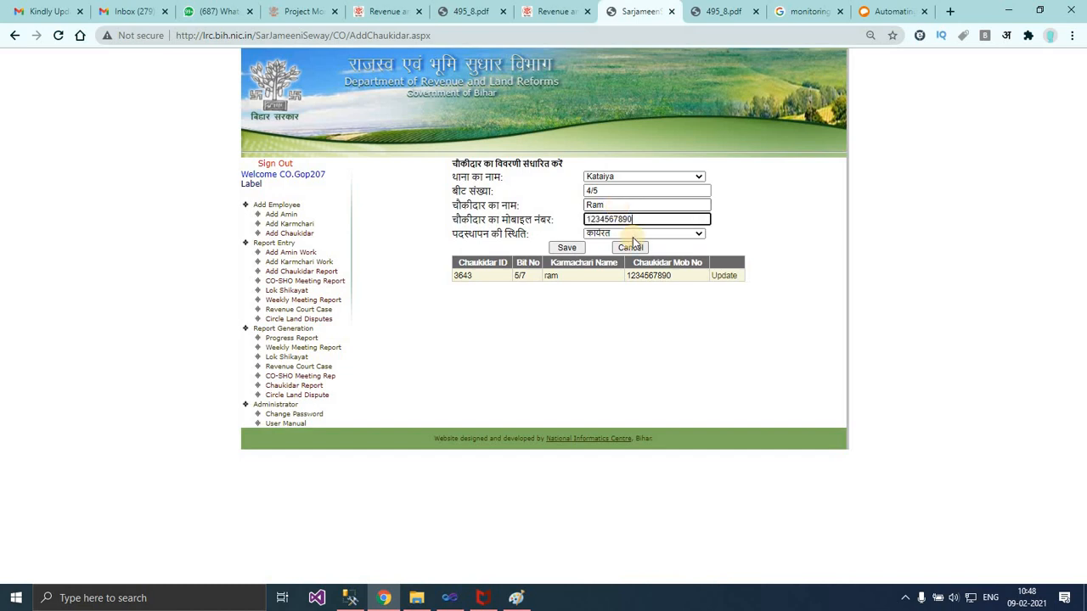
left_click(567, 247)
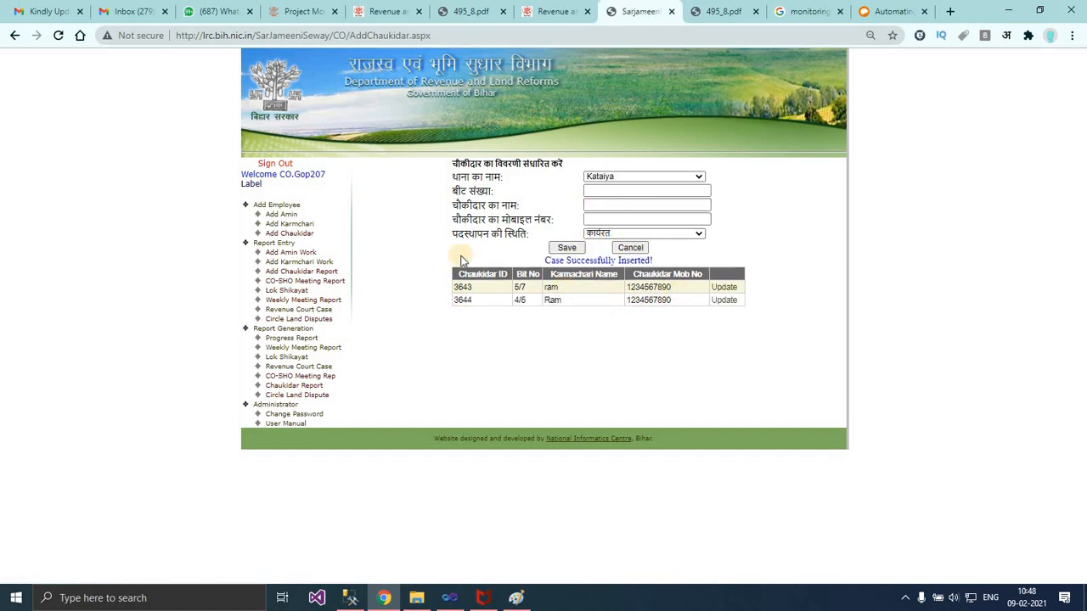
Step: Add a chaukidar for Thave station with beat number 6/7, entering the chaukidar's name and mobile number, and save the entry
left_click(689, 176)
left_click(626, 208)
left_click(617, 190)
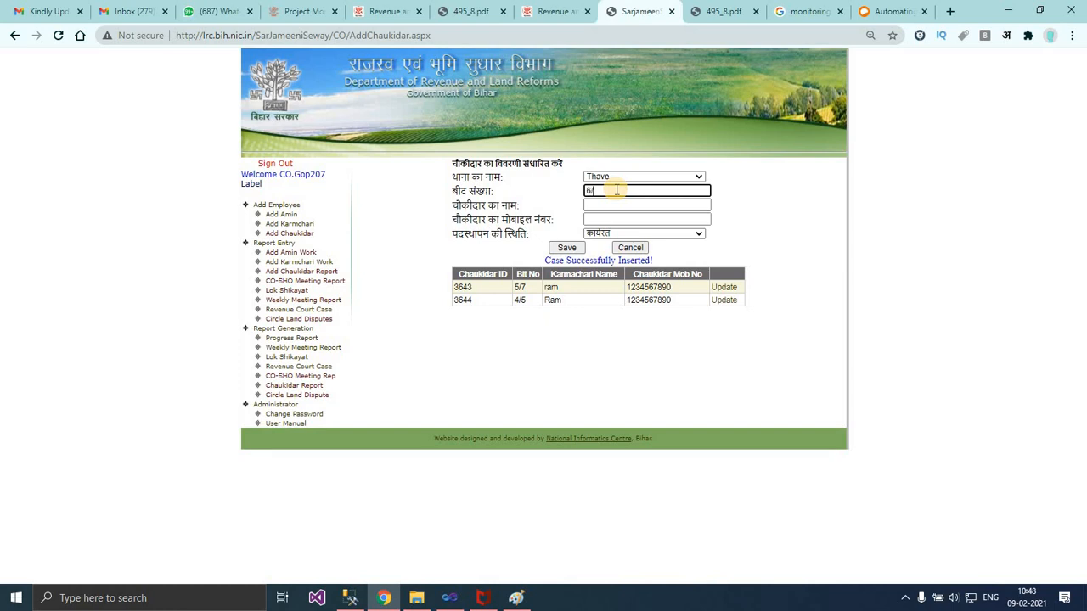
key("Tab")
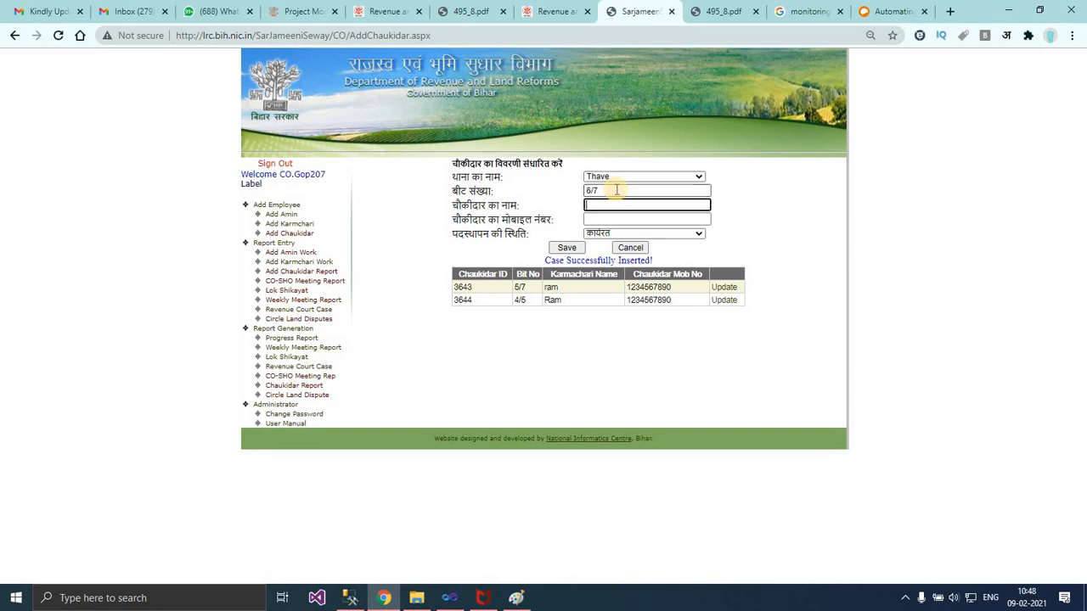
key("Tab")
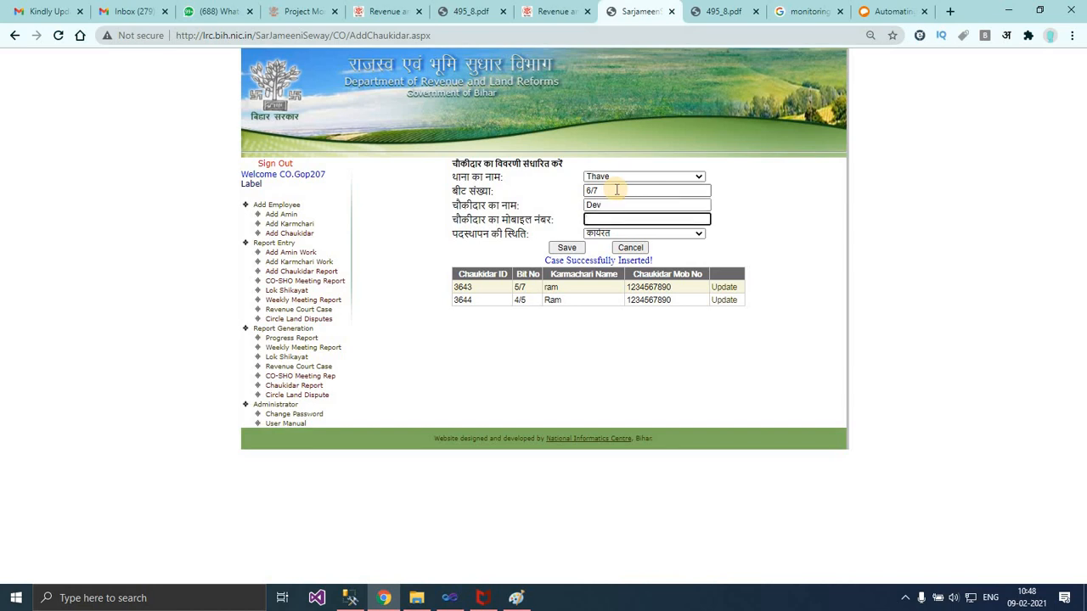
type("1234567890")
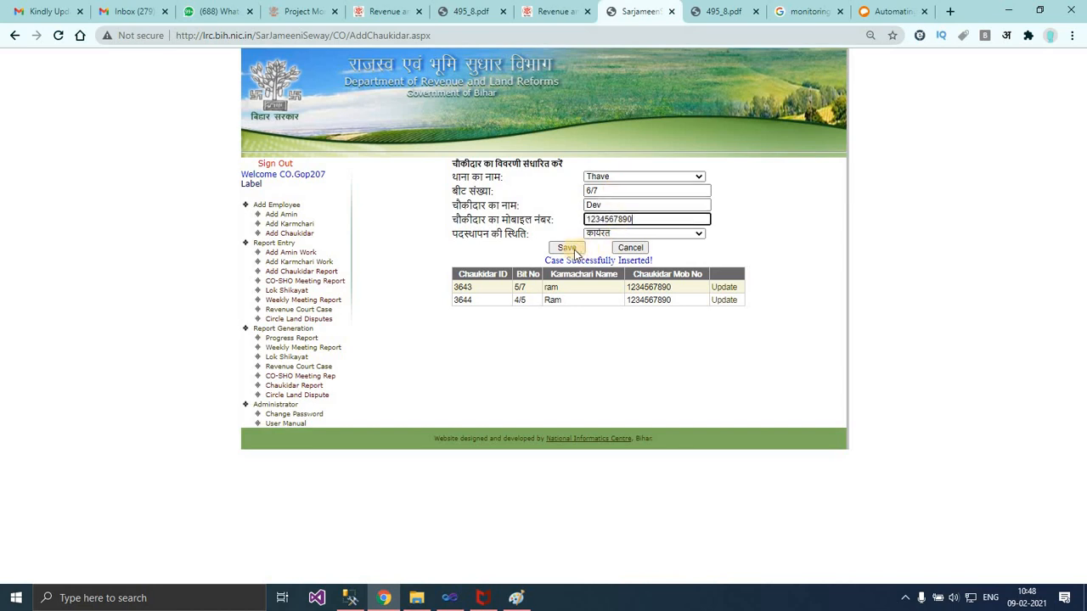
key("Return")
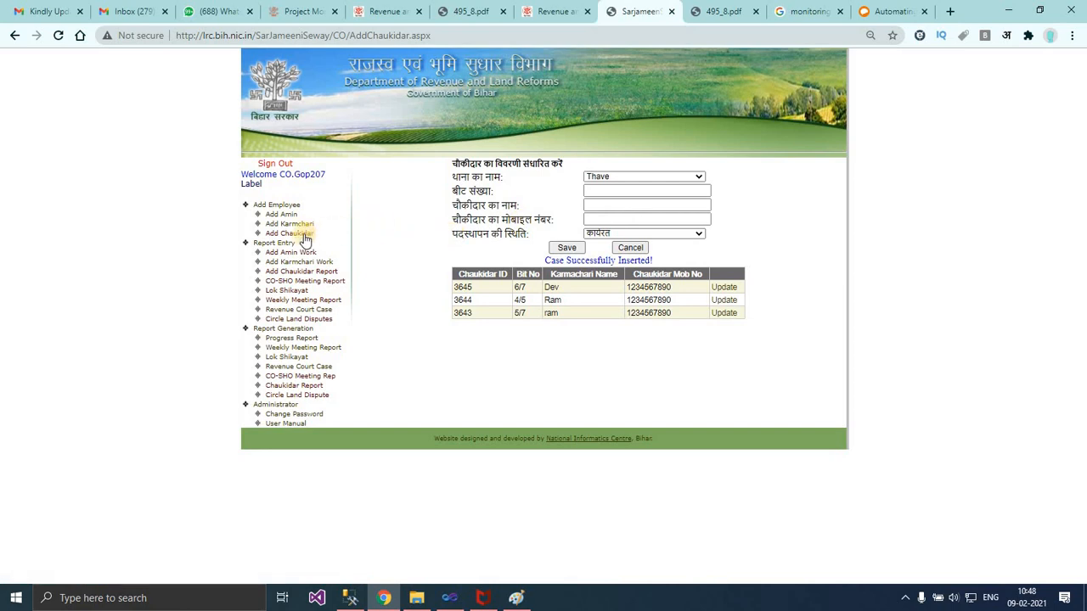
Step: Open the Chaukidar monthly report entry form for the report date 22/01/2021
left_click(315, 276)
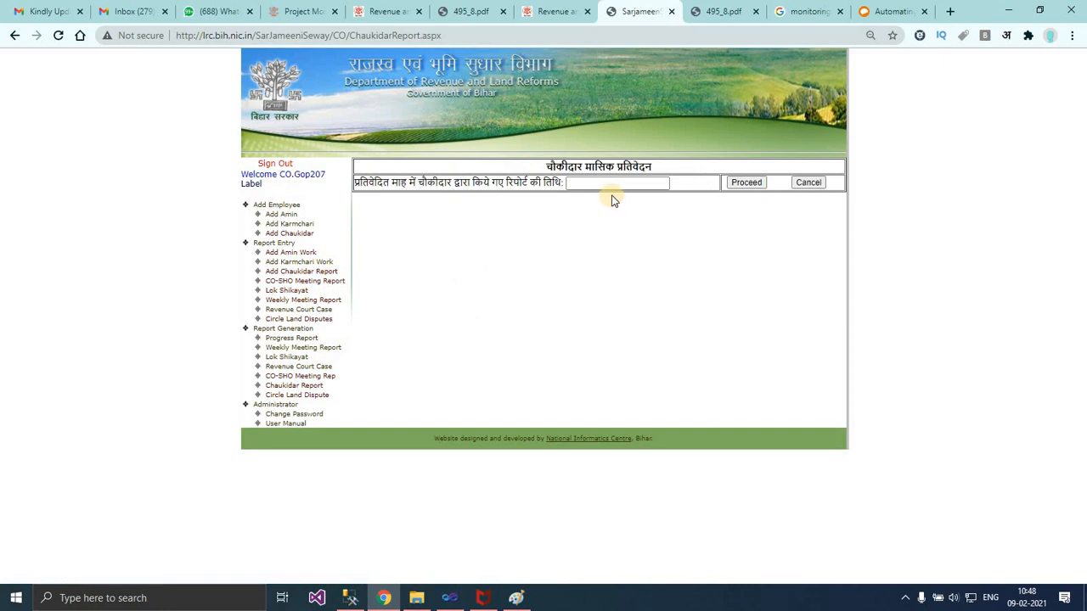
left_click(607, 185)
left_click(576, 202)
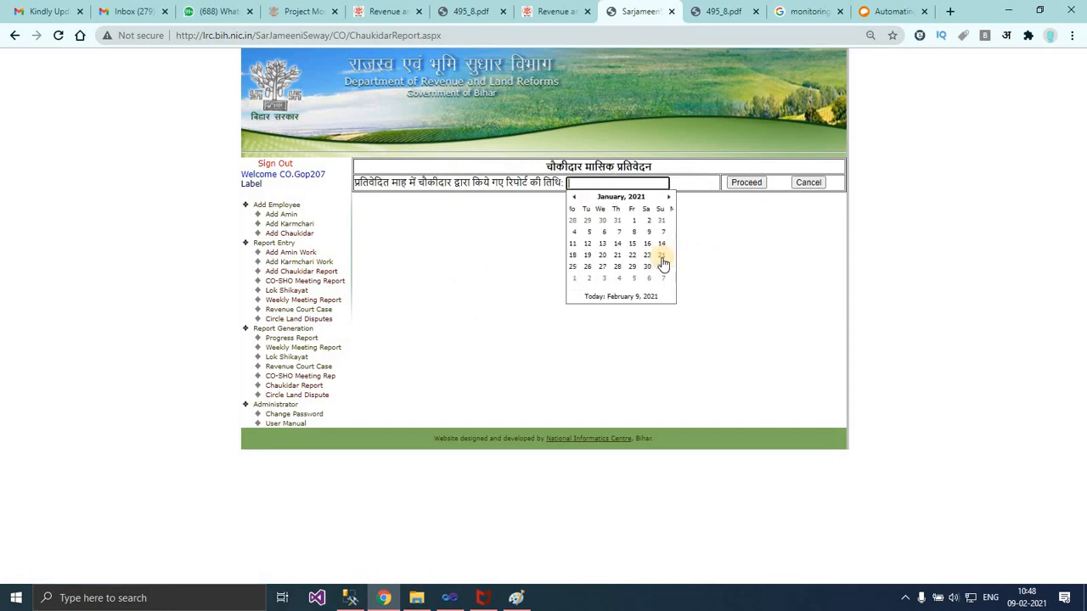
left_click(653, 255)
left_click(745, 184)
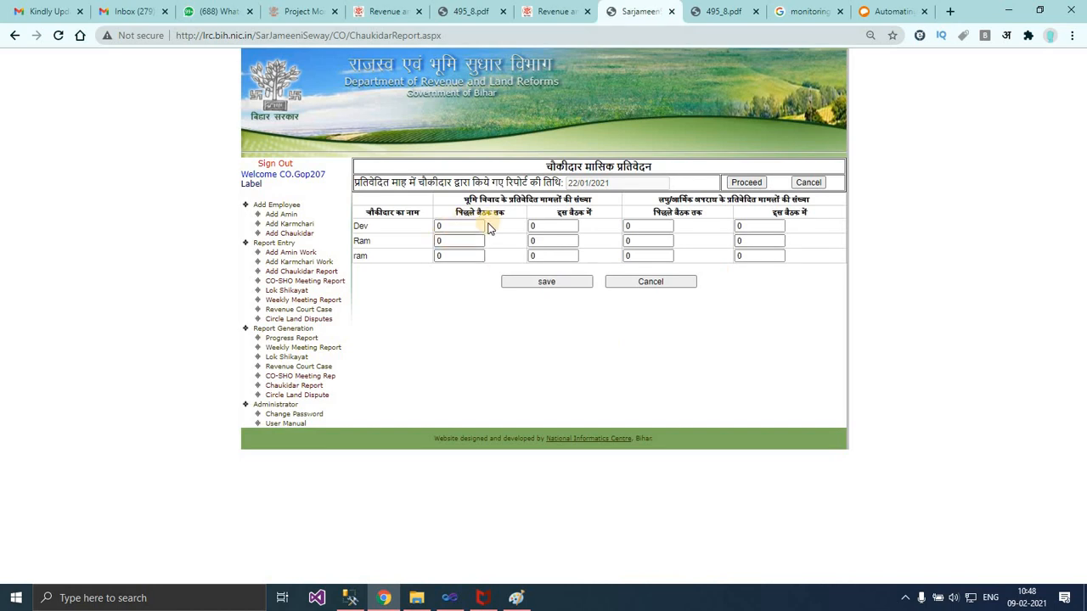
Step: Enter 7 and 6 as the first chaukidar's land-dispute counts and 5 and 4 as the minor/economic offence counts
key("Tab")
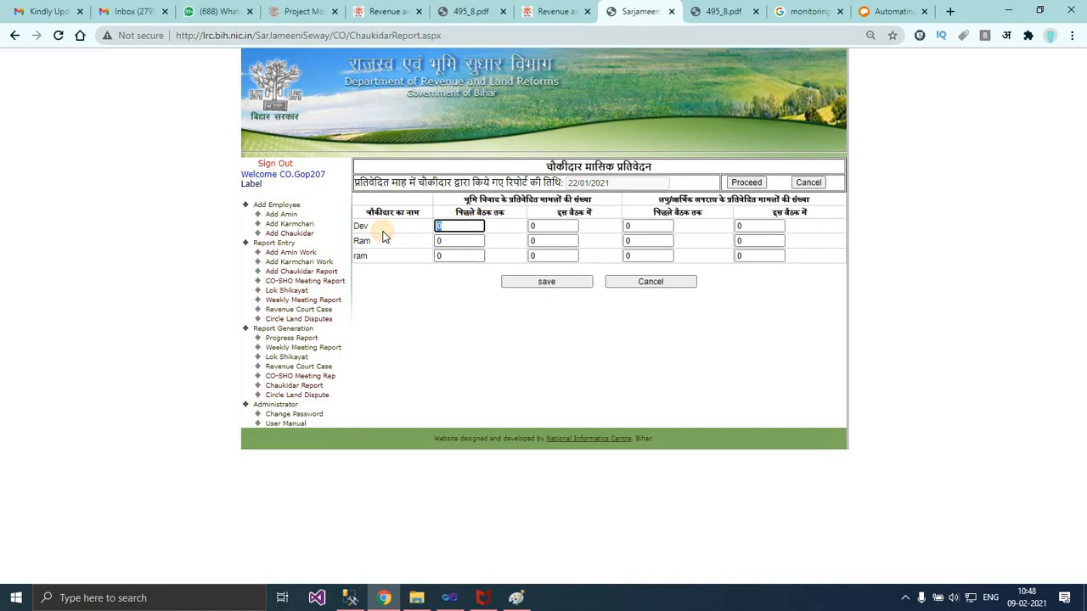
type("7")
key("Tab")
key("Tab")
type("5")
key("Tab")
type("4")
key("Tab")
Step: Enter 3, 2, 1, 2 for the second chaukidar and 3, 4, 5, 6 for the third, and save the report
type("3")
key("Tab")
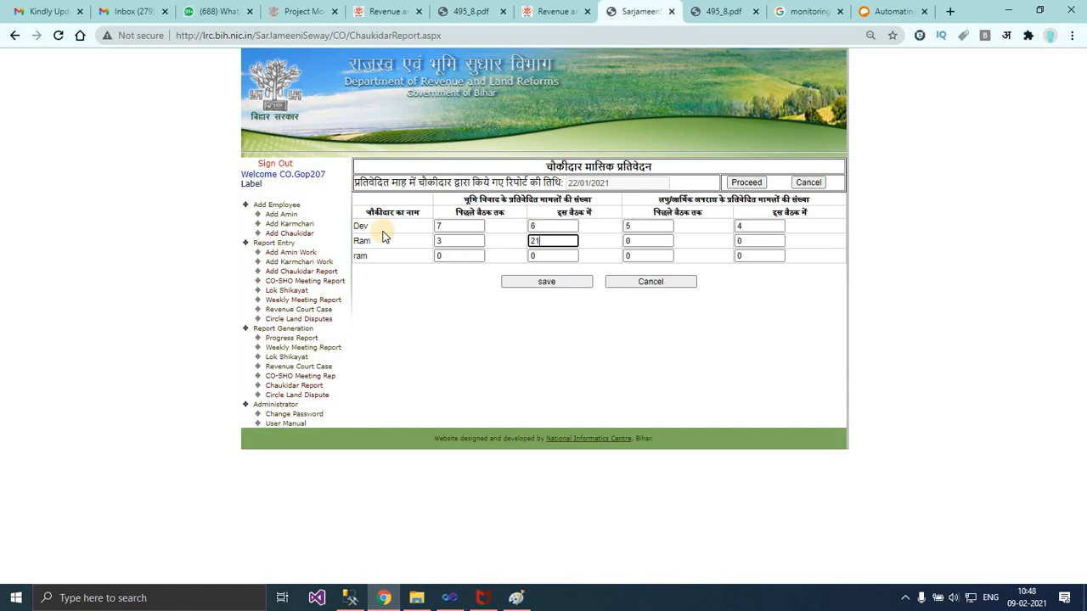
type("1\t2\t")
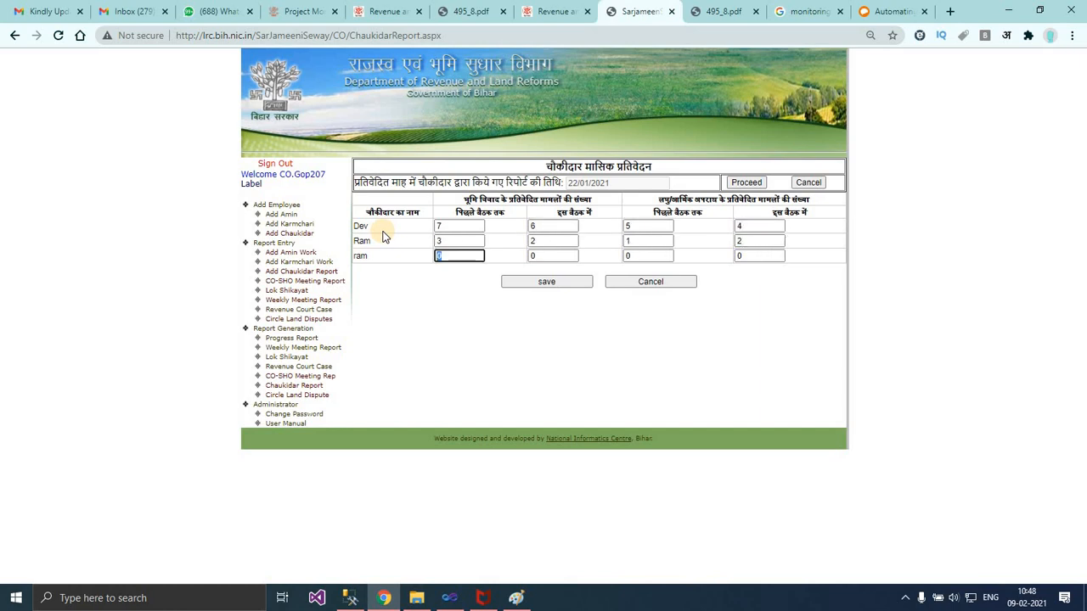
type("3\t4\t5")
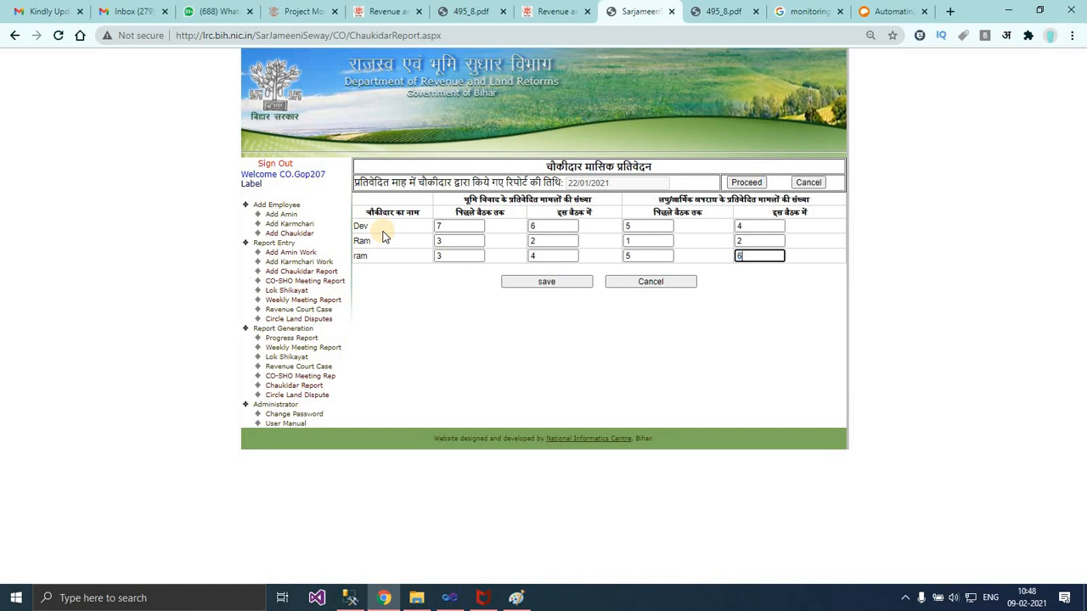
left_click(541, 281)
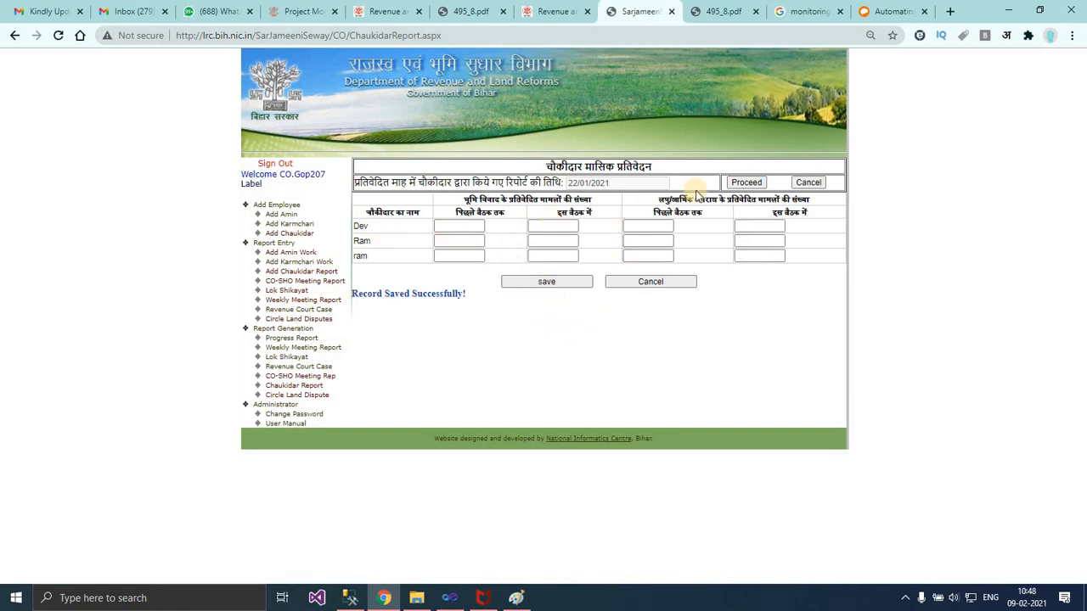
Step: Reload the 22/01/2021 report, set both of the first chaukidar's this-meeting counts to 2, and update the record
left_click(746, 182)
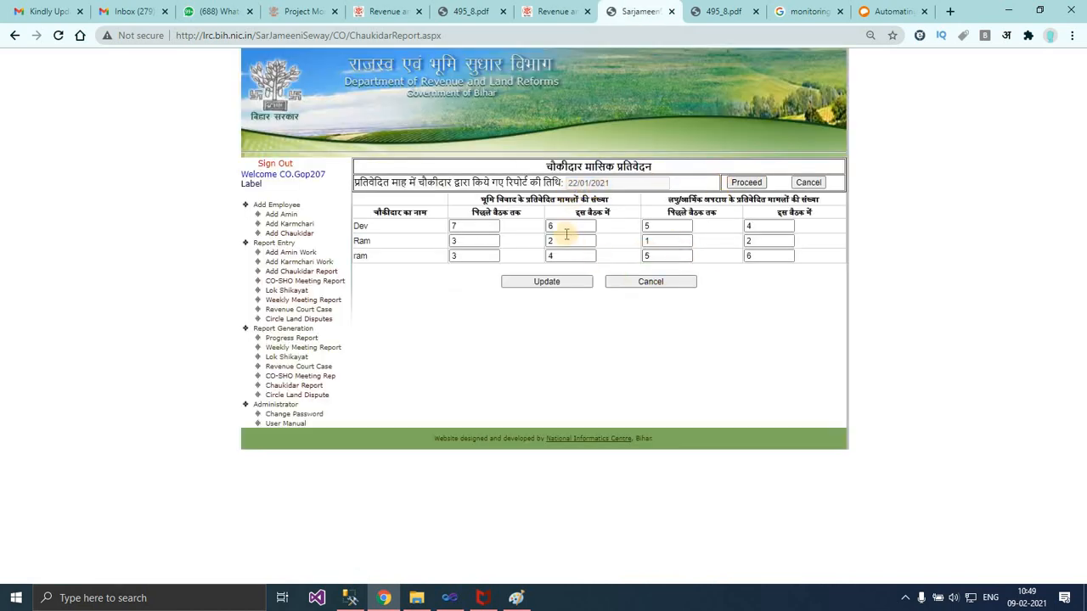
left_click(546, 227)
key("BackSpace")
type("2")
key("Tab")
key("Tab")
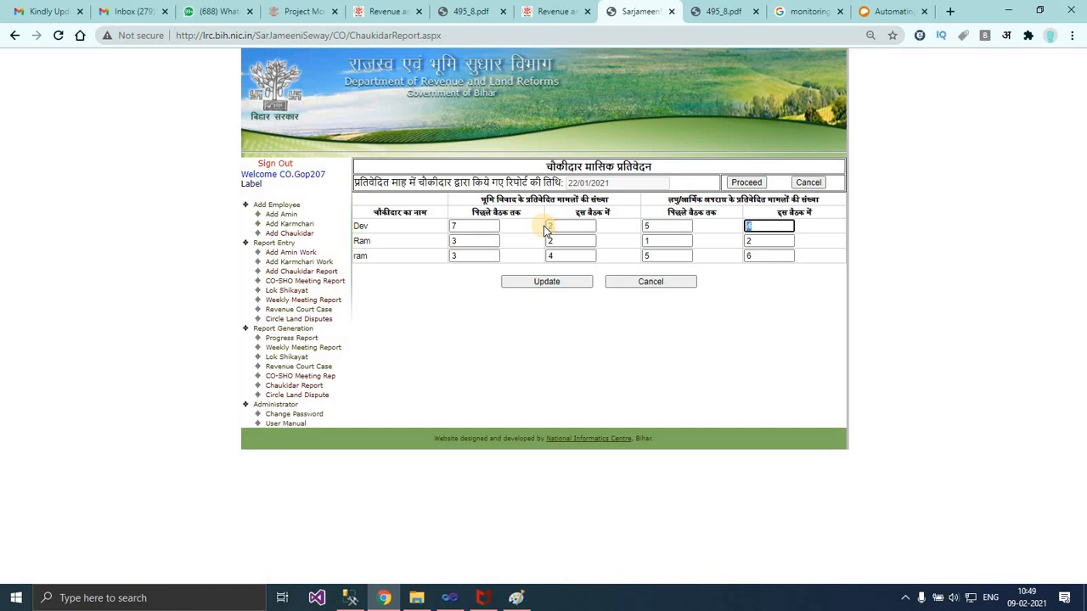
key("Tab")
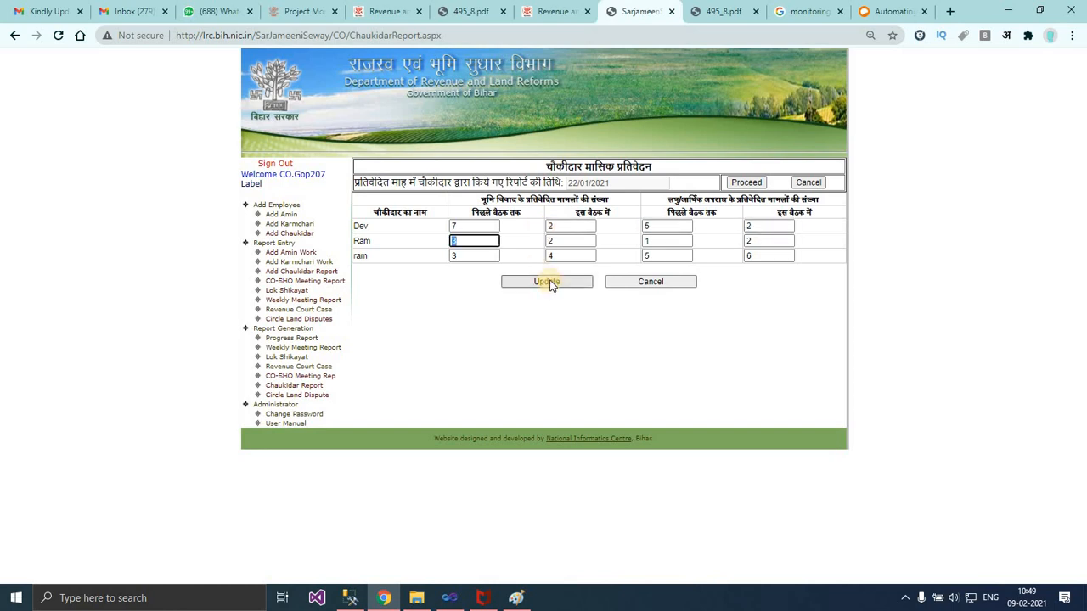
left_click(549, 283)
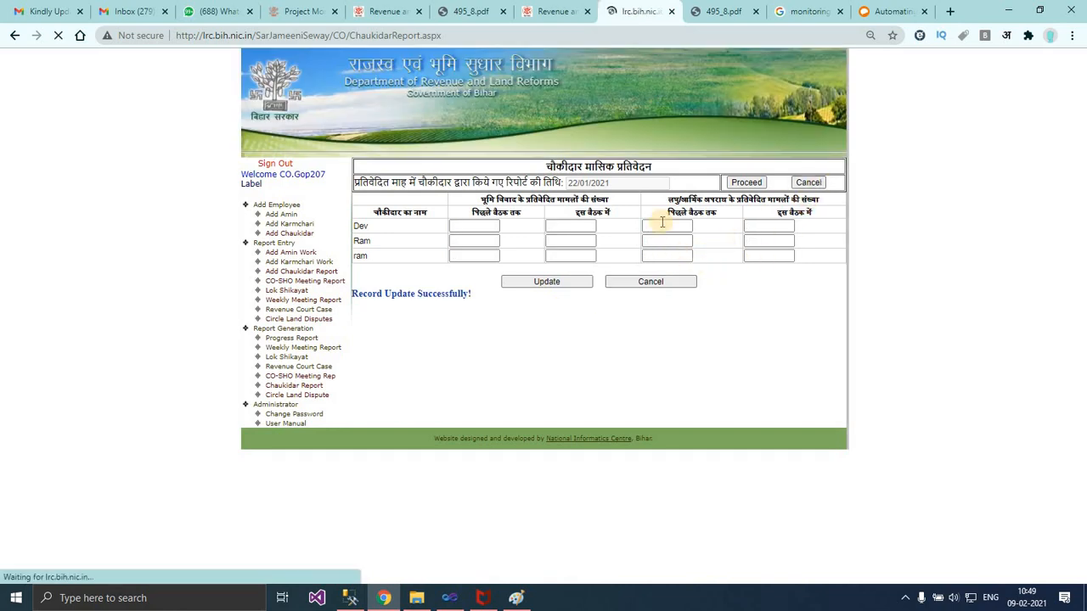
Step: Load the Chaukidar monthly report for 26/02/2021 and check the carried-over counts up to the previous meeting
left_click(600, 183)
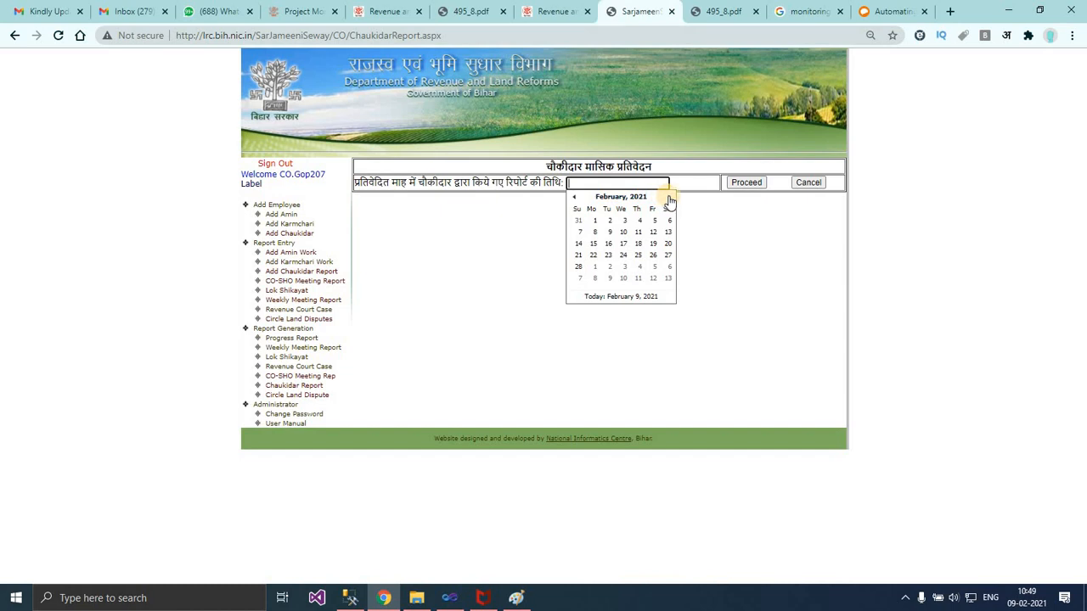
left_click(653, 255)
left_click(745, 182)
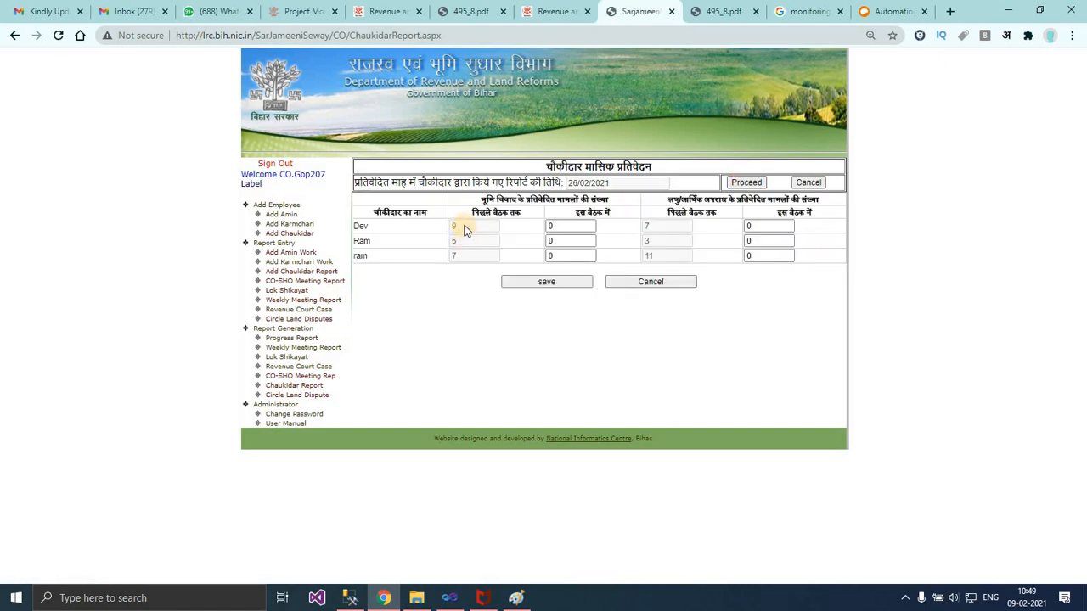
double_click(575, 225)
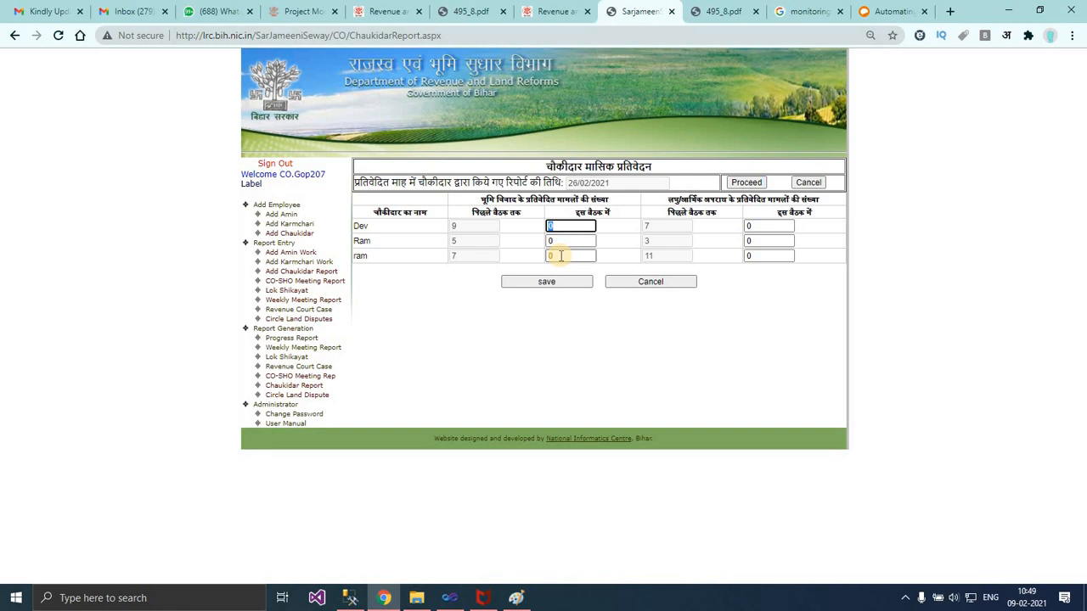
Step: Add a chaukidar for Yadopur station with beat number 3/5, entering the chaukidar's name and mobile number, and save the entry
left_click(304, 234)
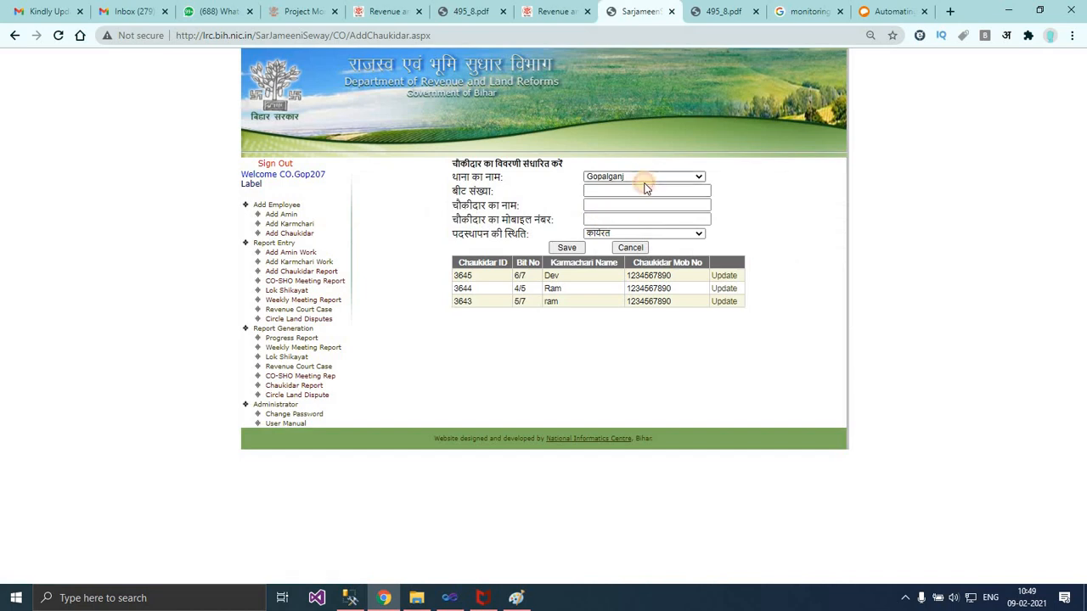
left_click(644, 179)
left_click(607, 216)
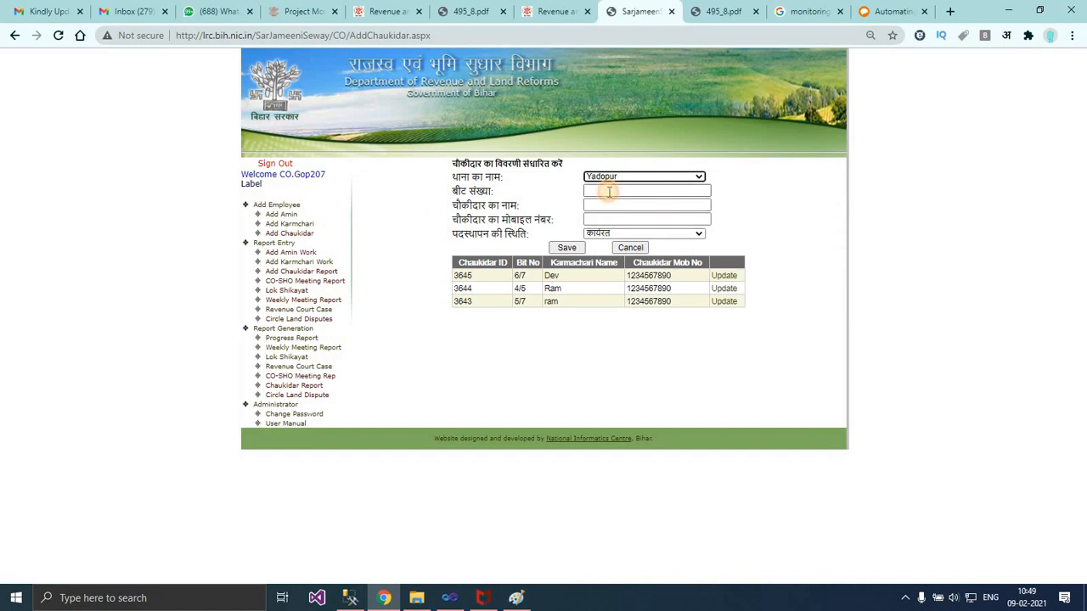
left_click(609, 192)
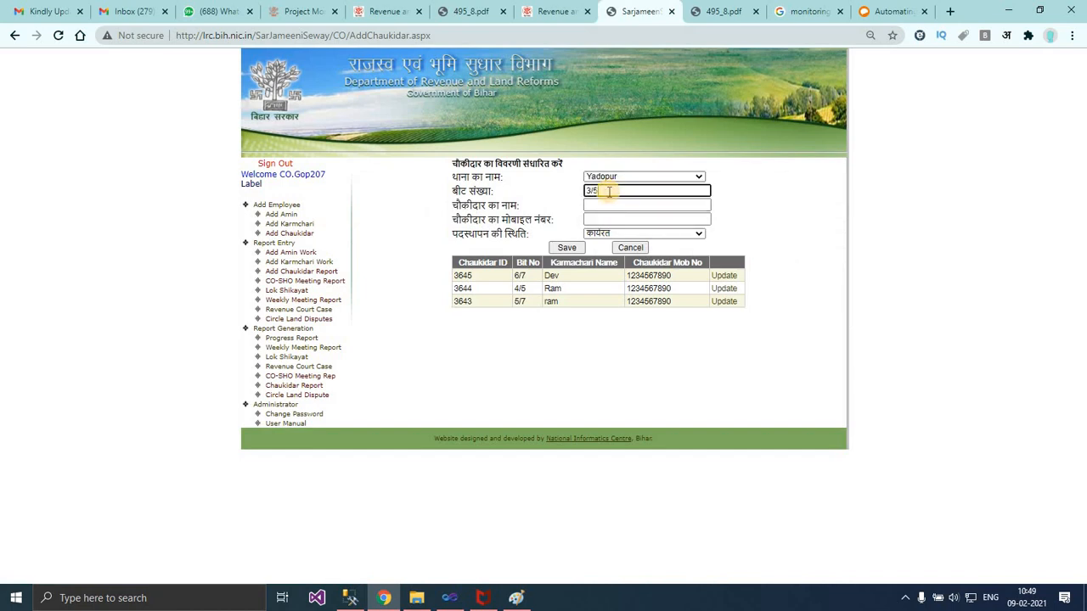
key("Tab")
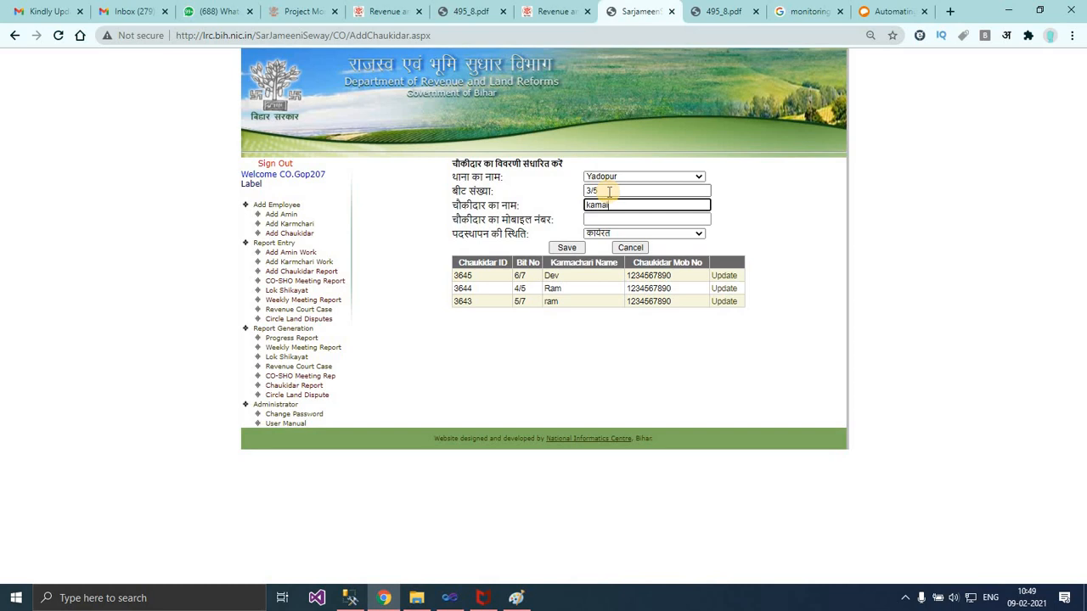
key("Tab")
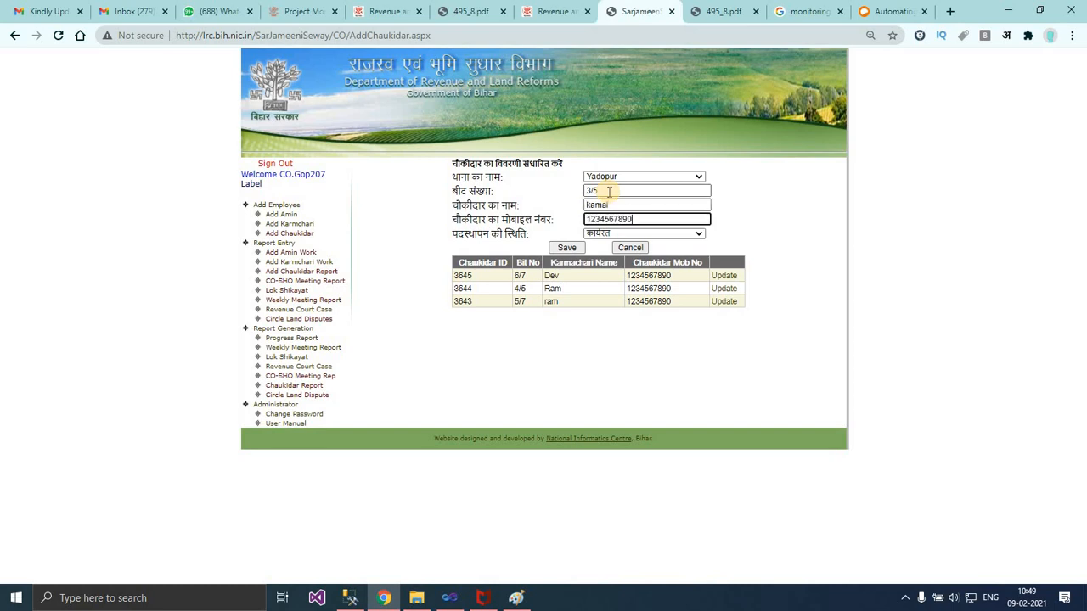
left_click(567, 248)
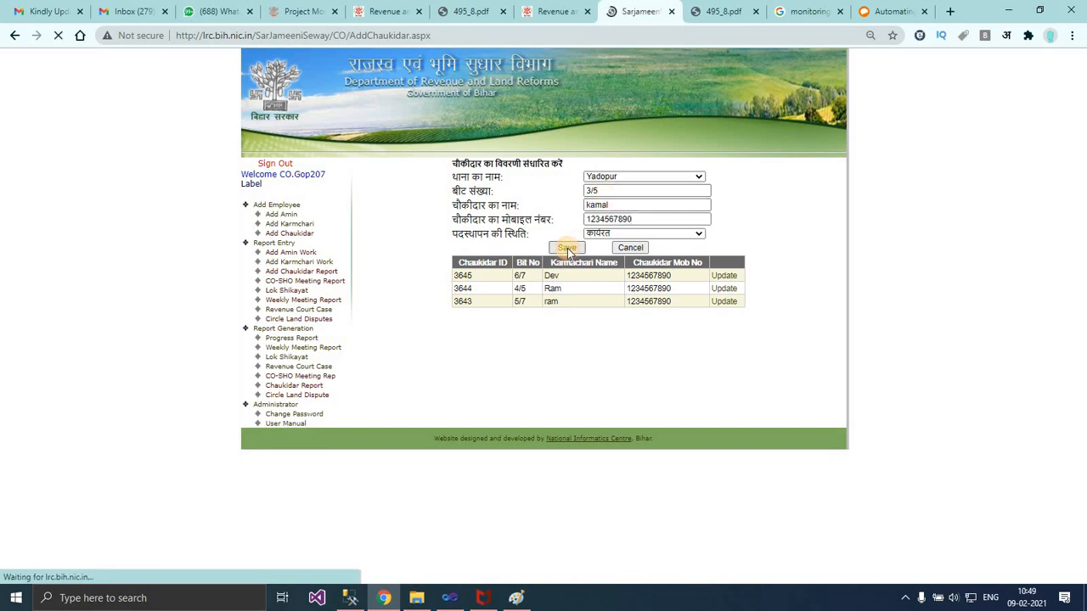
Step: Return to the Chaukidar monthly report entry and load the form for 26/02/2021 with the added chaukidar
left_click(320, 273)
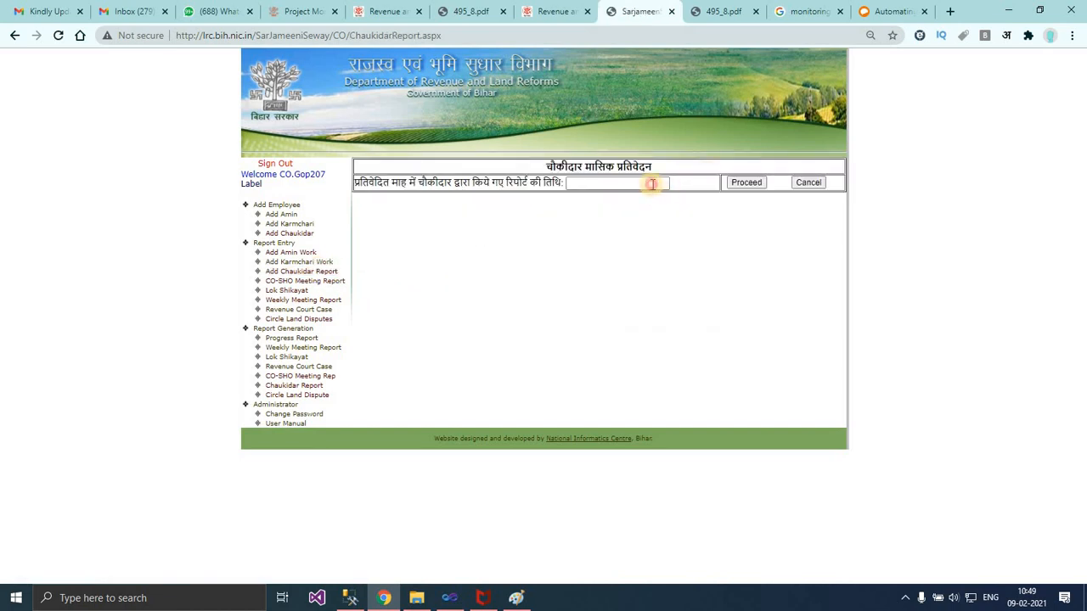
left_click(652, 184)
left_click(656, 255)
left_click(747, 182)
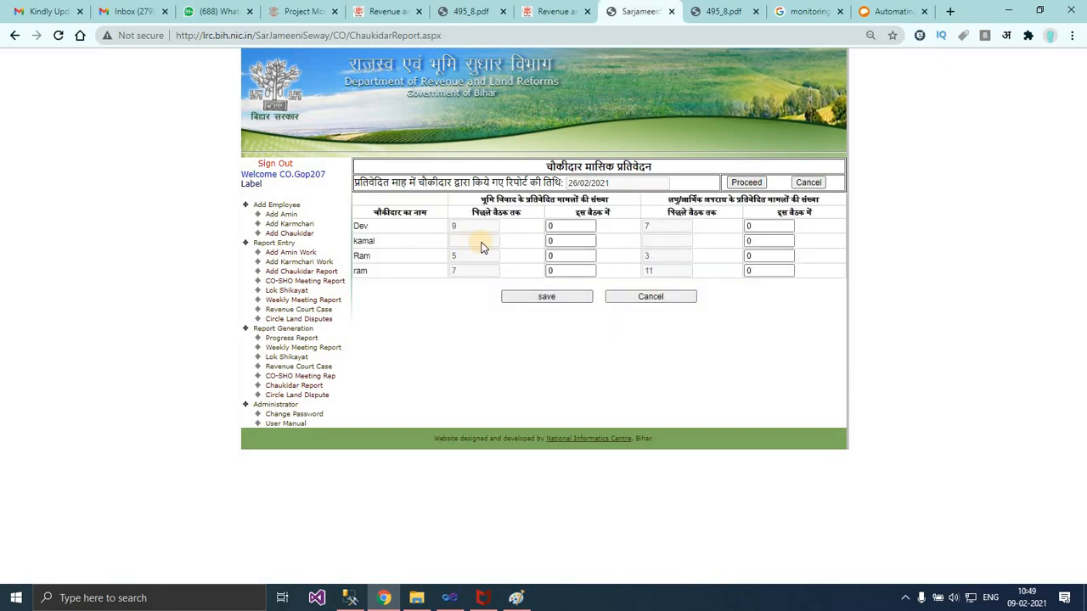
Step: Enter the this-meeting dispute and offence counts row by row as 9 and 4, 2 and 3, 4 and 5, 6 and 7, and save
key("Tab")
type("9")
key("Tab")
type("4")
key("Tab")
type("2")
key("Tab")
type("3")
key("Tab")
type("4")
key("Tab")
type("5")
key("Tab")
type("6")
key("Tab")
type("7")
left_click(577, 297)
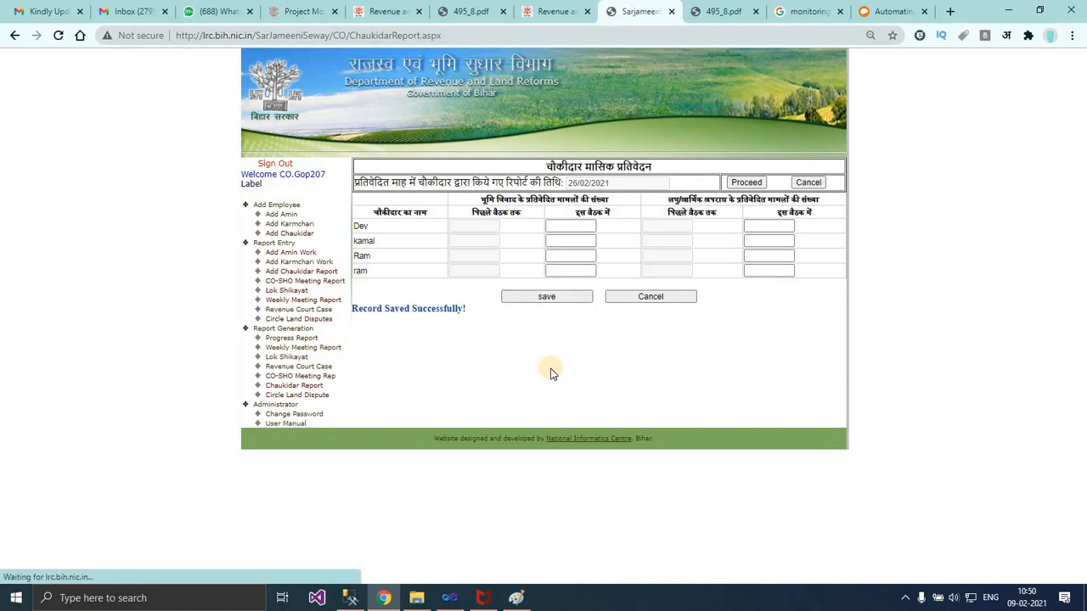
Step: Reopen the saved Chaukidar monthly report for 26/02/2021 to review the entered counts
left_click(323, 277)
left_click(626, 183)
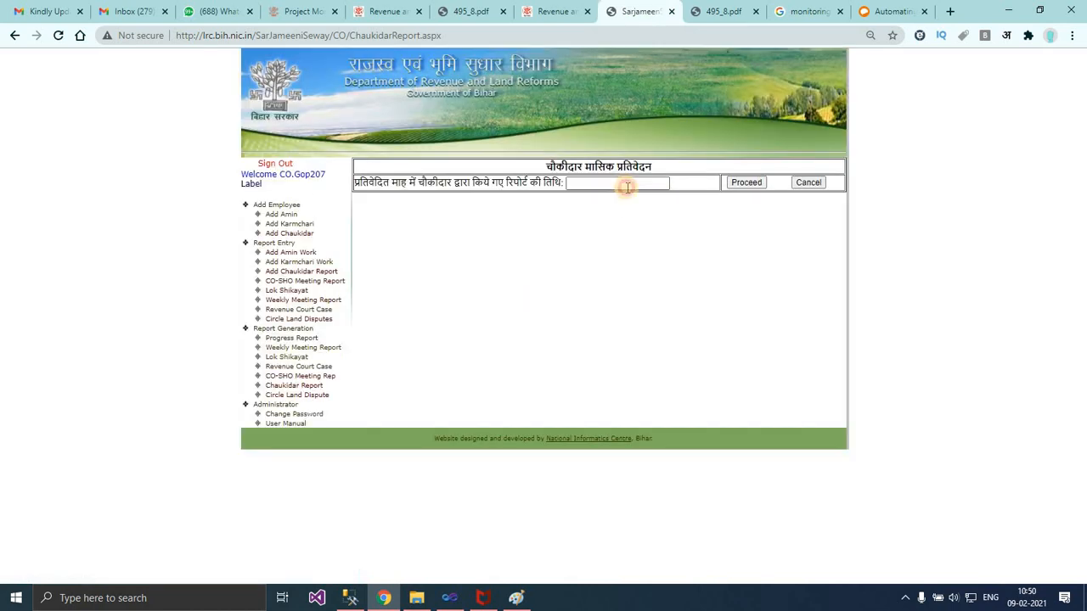
left_click(653, 254)
left_click(748, 182)
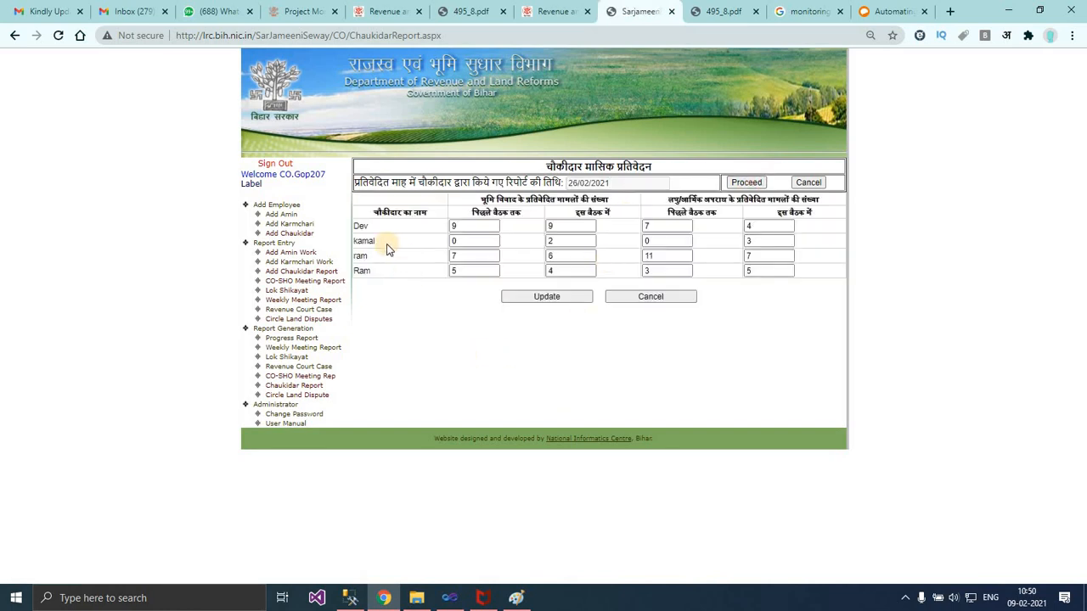
Step: Open the CO-SHO weekly meeting report entry form for the date 30/01/2021
left_click(330, 285)
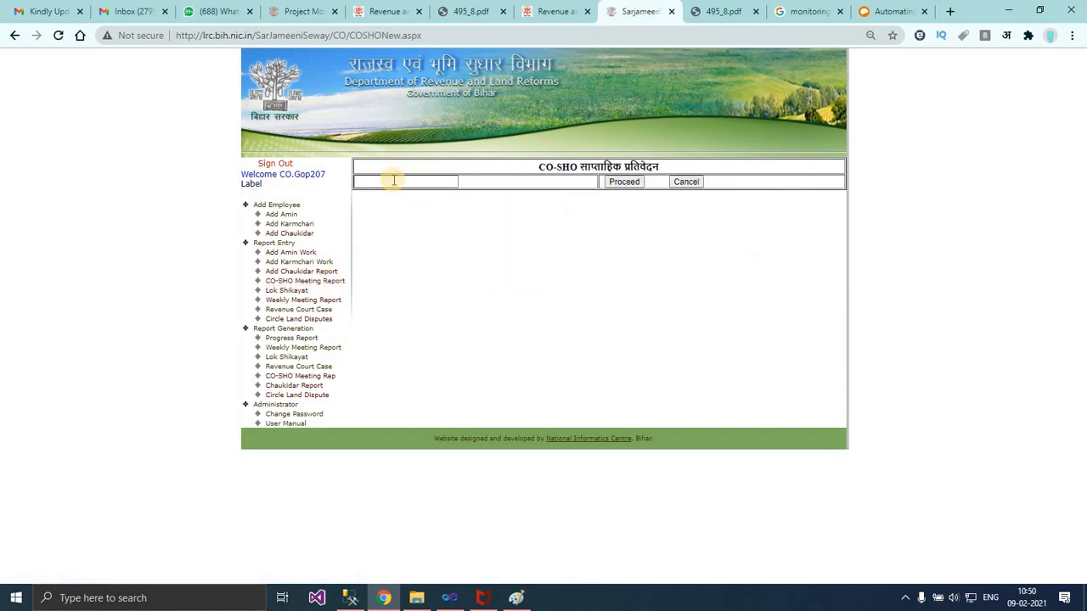
left_click(392, 181)
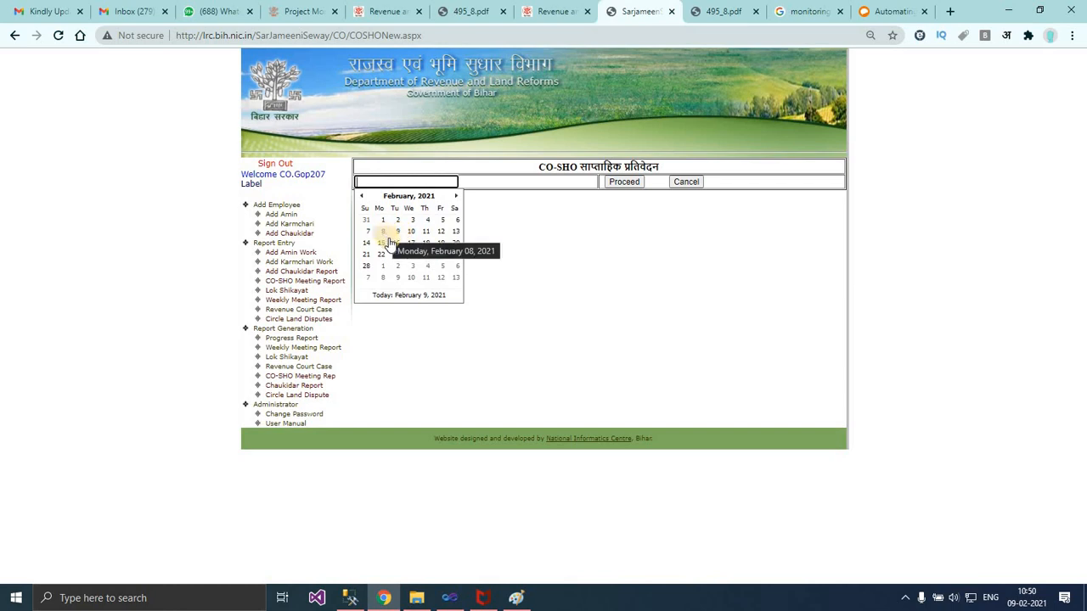
left_click(361, 197)
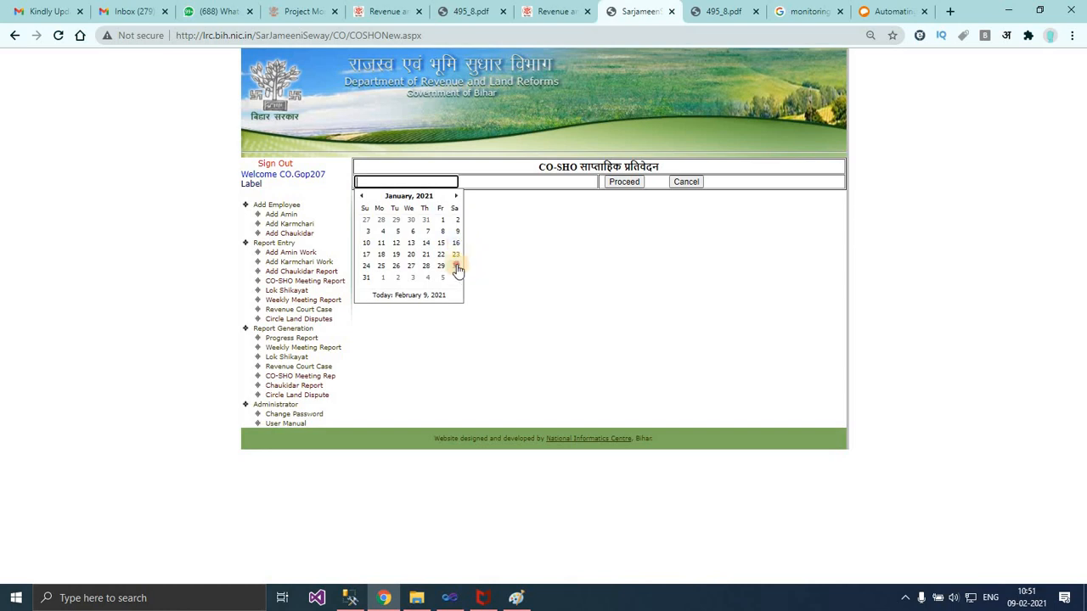
left_click(457, 267)
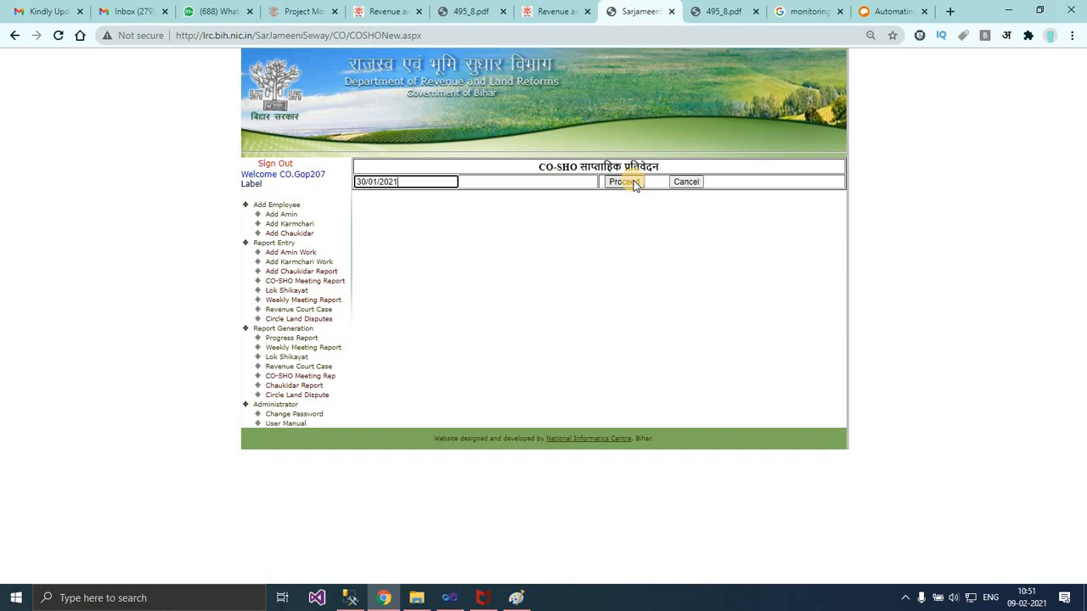
left_click(626, 182)
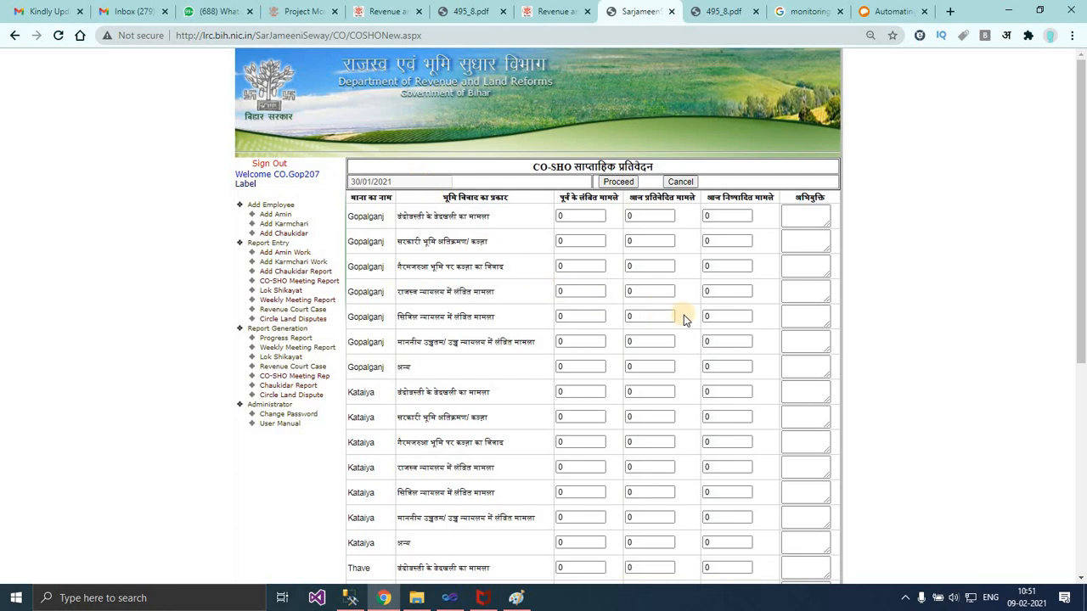
Step: Examine the CO-SHO report's station-wise rows and the land dispute types listed for Gopalganj station
scroll(686, 319, "down", 1)
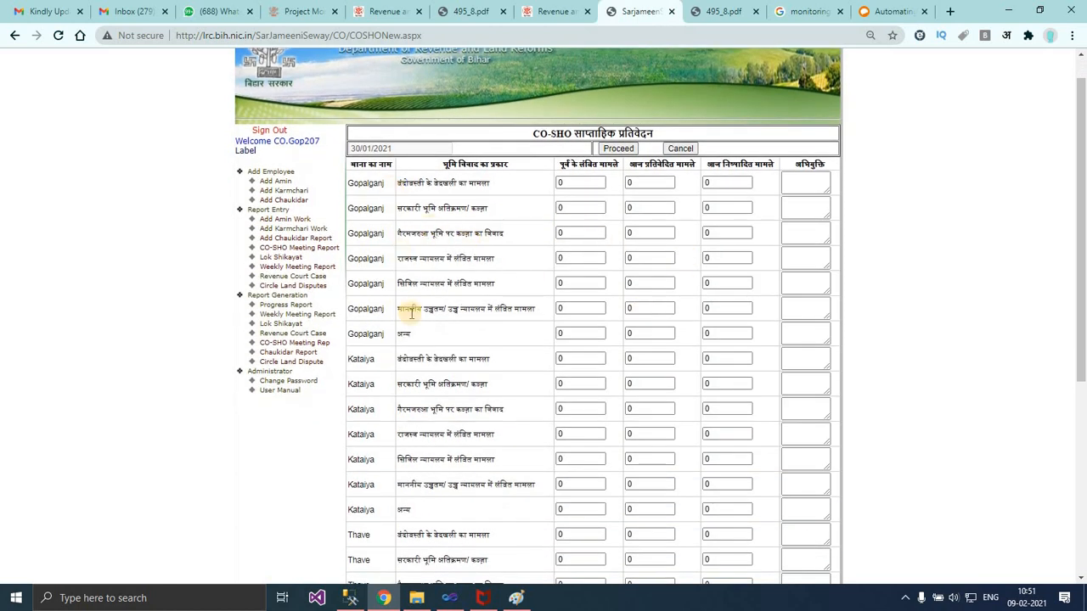
scroll(411, 312, "down", 1)
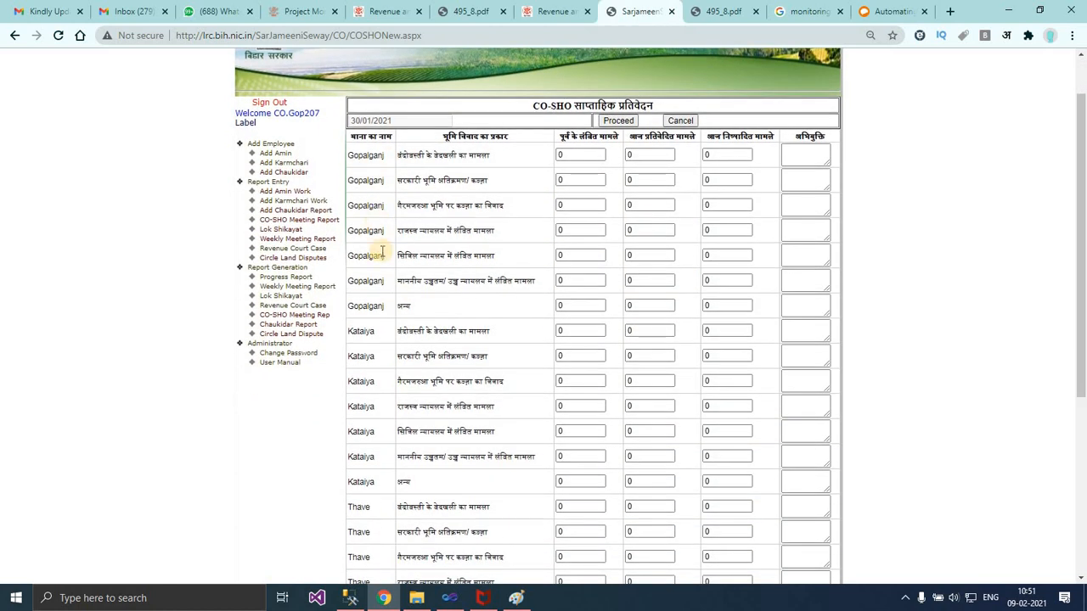
scroll(381, 257, "down", 3)
scroll(362, 245, "down", 1)
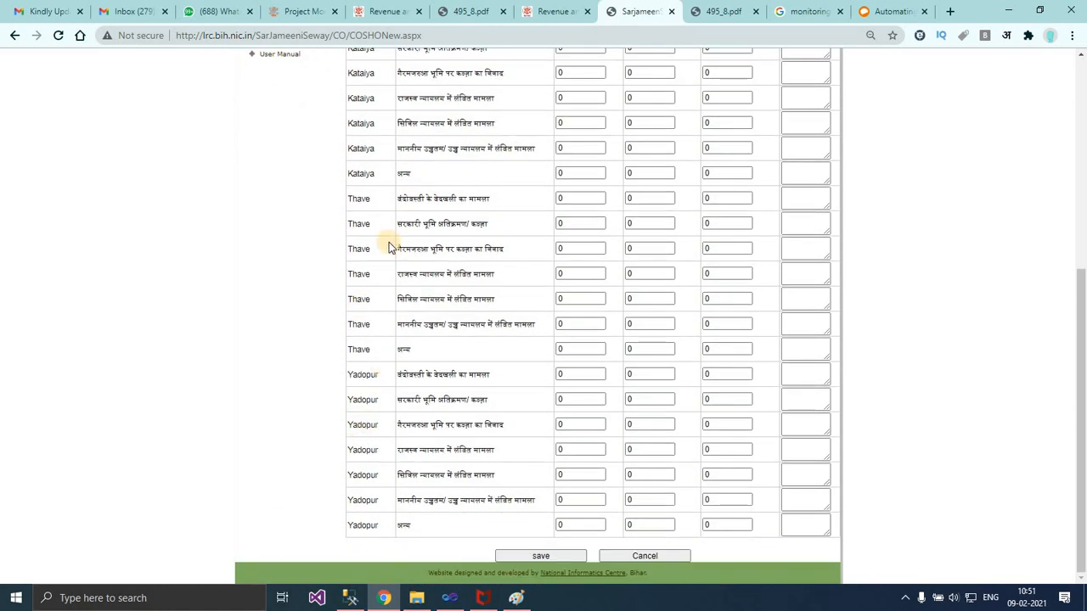
scroll(389, 244, "up", 2)
scroll(389, 244, "up", 2)
left_click_drag(408, 189, 445, 342)
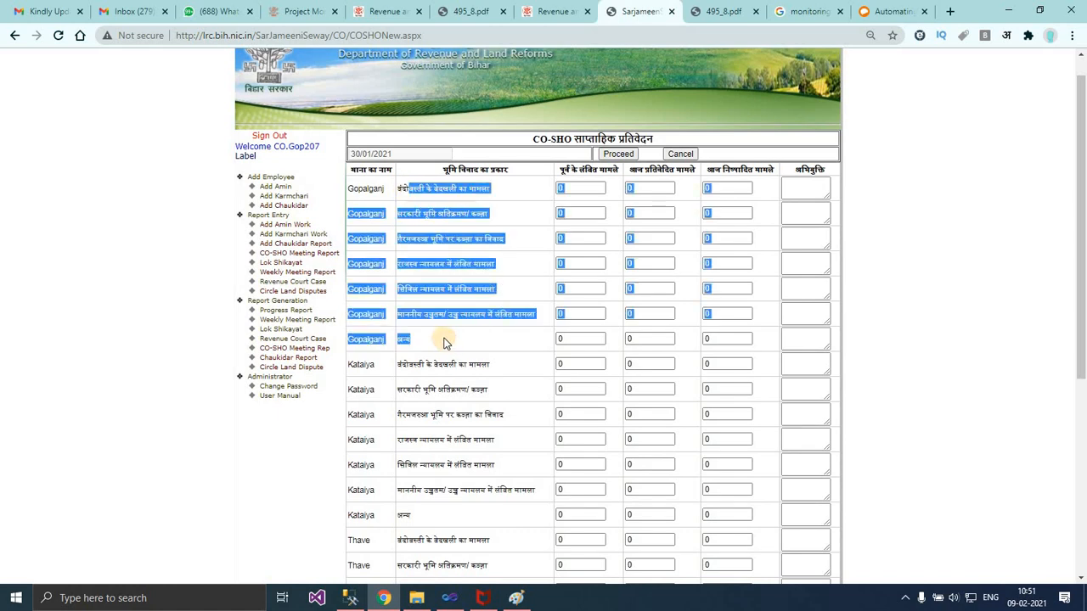
Step: Enter Gopalganj's cases reported today as 2 for settlement-land eviction and 1 for matters pending in revenue court
left_click(422, 187)
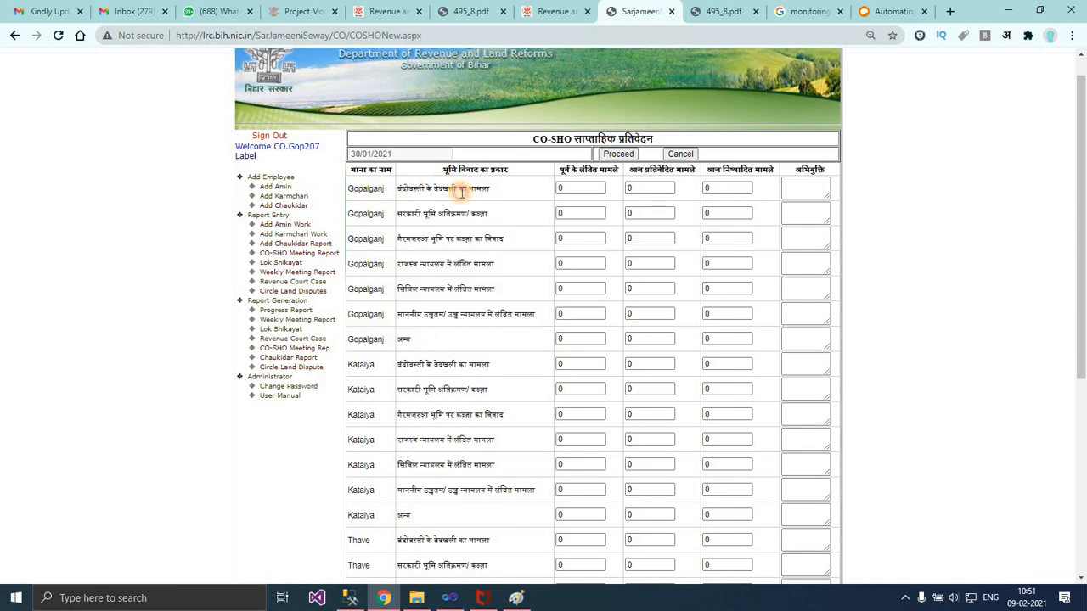
left_click_drag(423, 188, 459, 189)
key("Tab")
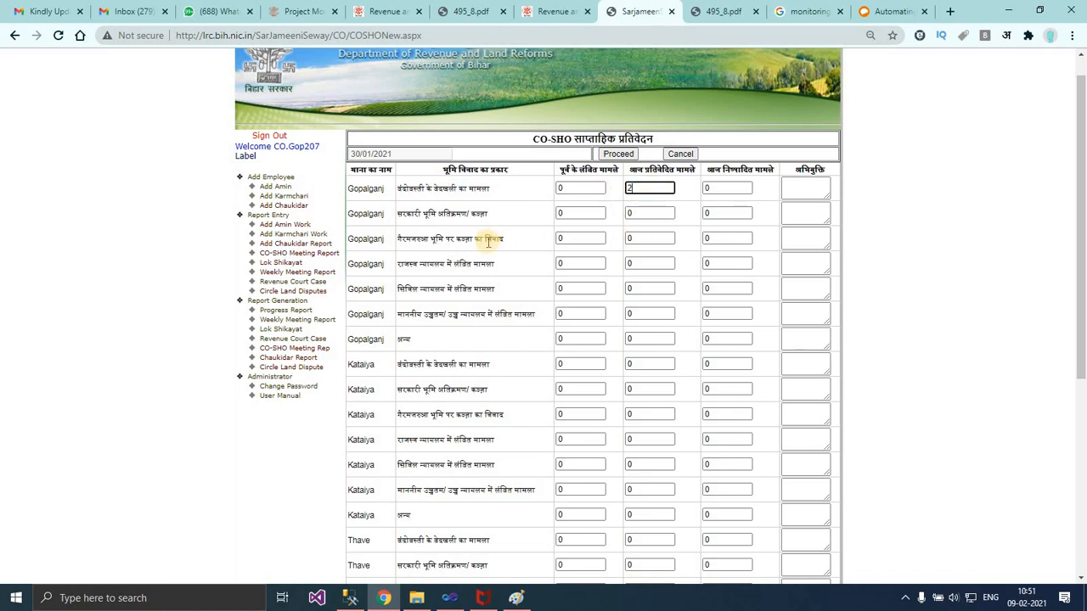
left_click(497, 367)
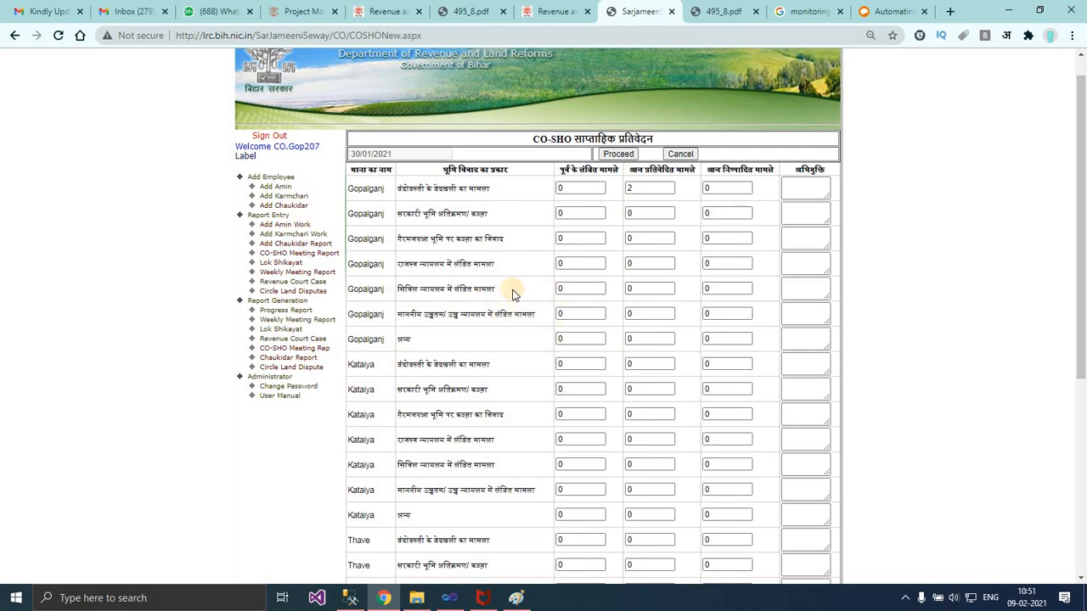
double_click(651, 264)
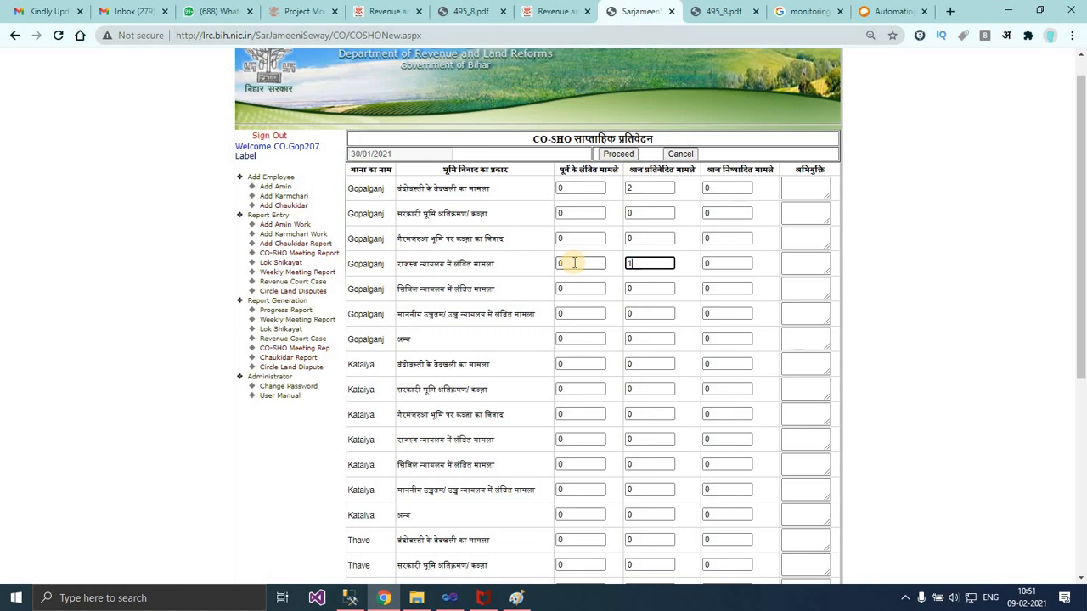
Step: Fill Gopalganj's "Other" (अन्य) row with 45 previously pending cases and 1 case reported today
scroll(694, 299, "down", 1)
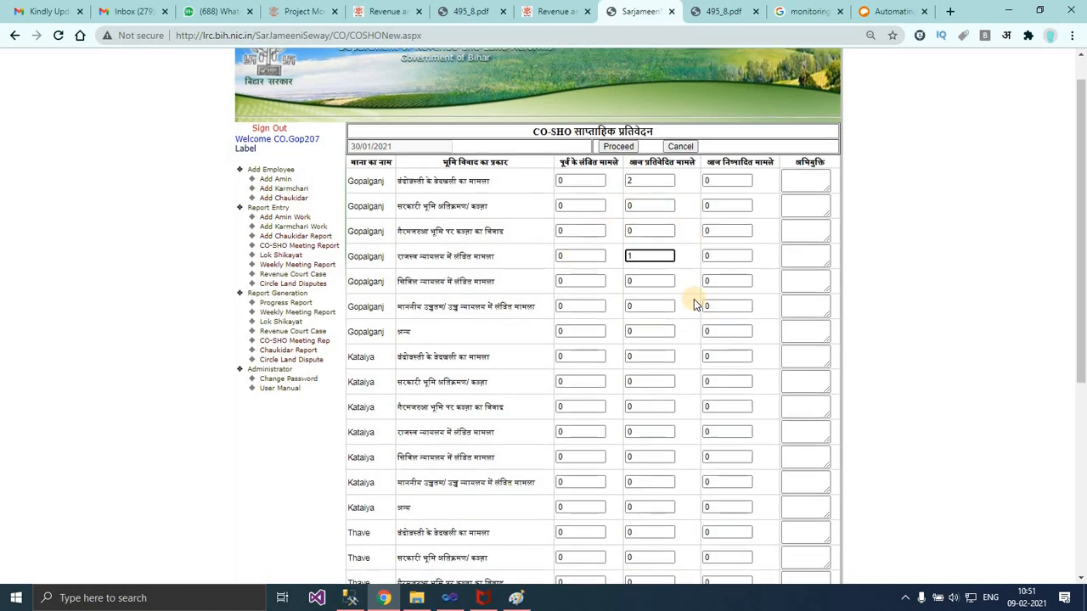
scroll(624, 409, "down", 2)
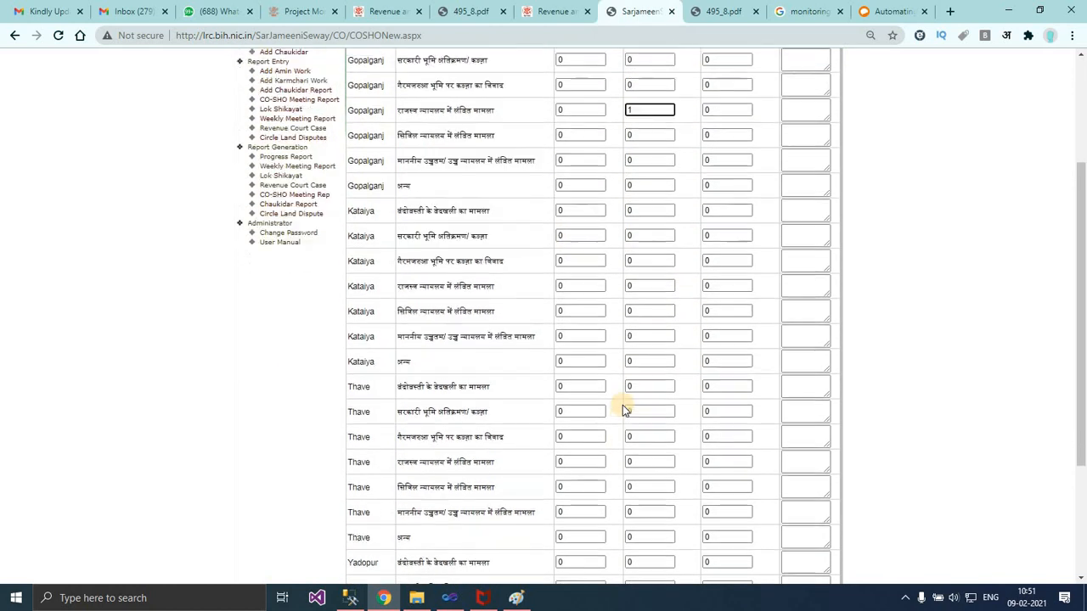
scroll(623, 407, "up", 4)
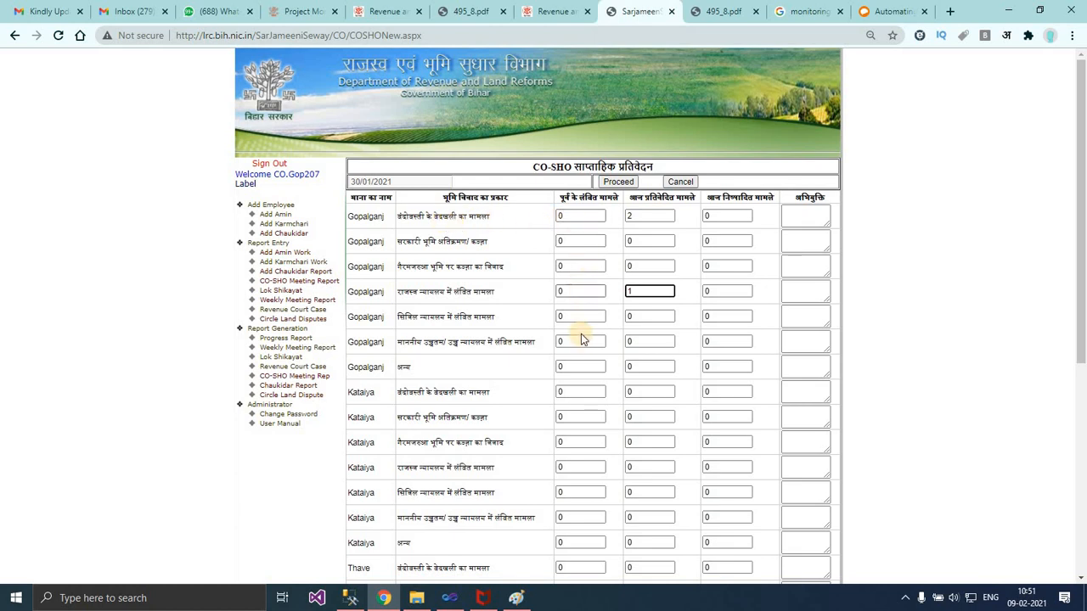
left_click(564, 367)
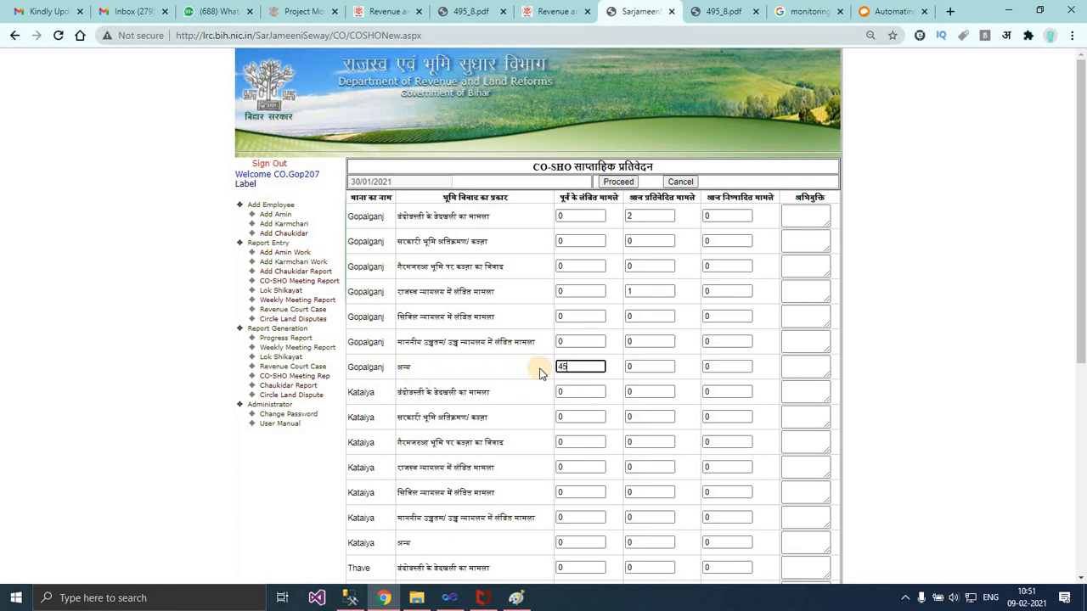
type("45")
left_click(647, 371)
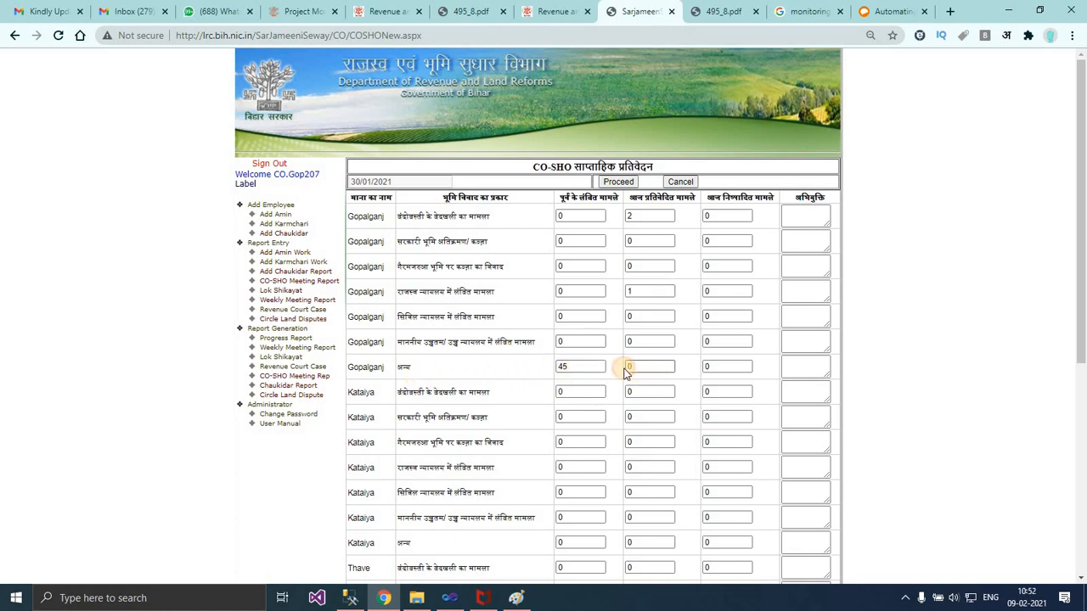
key("BackSpace")
type("1")
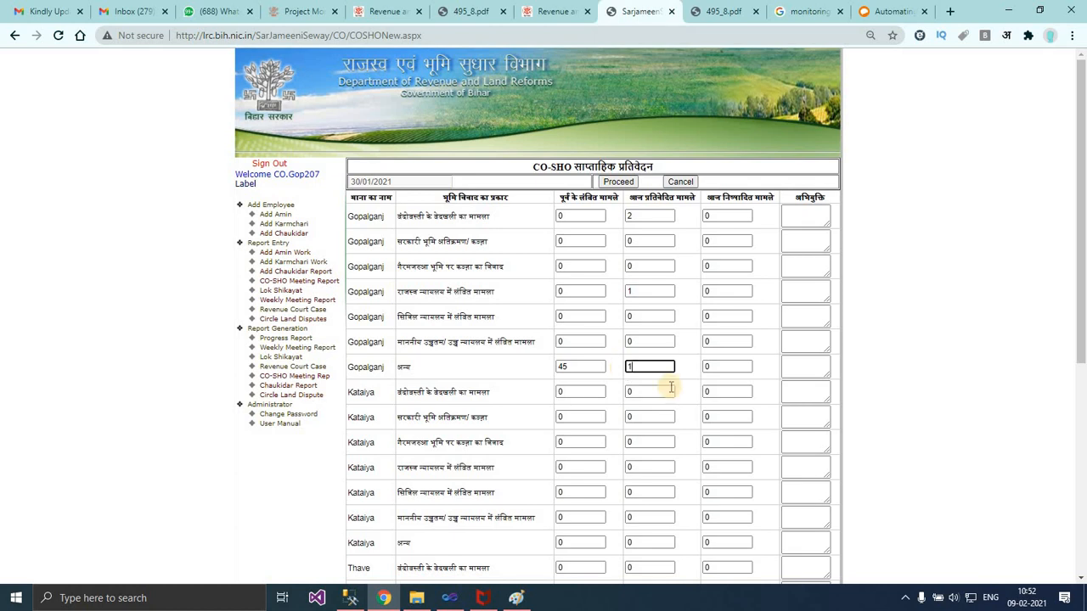
Step: Fill Kataiya's government land encroachment row with 80 previously pending cases and 2 cases reported today
scroll(671, 391, "down", 2)
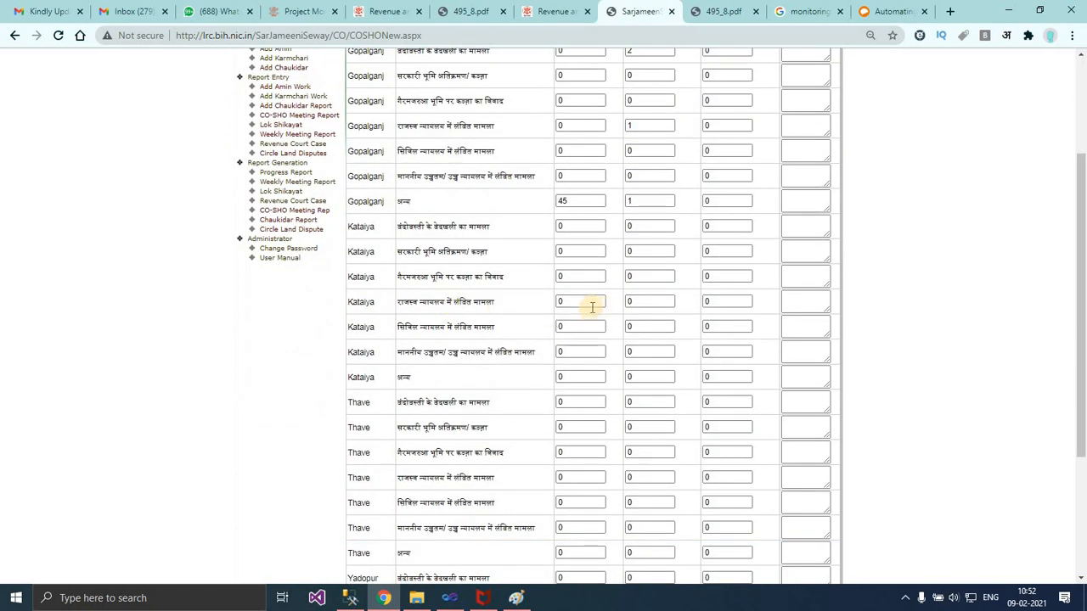
left_click(547, 257)
type("80")
key("Tab")
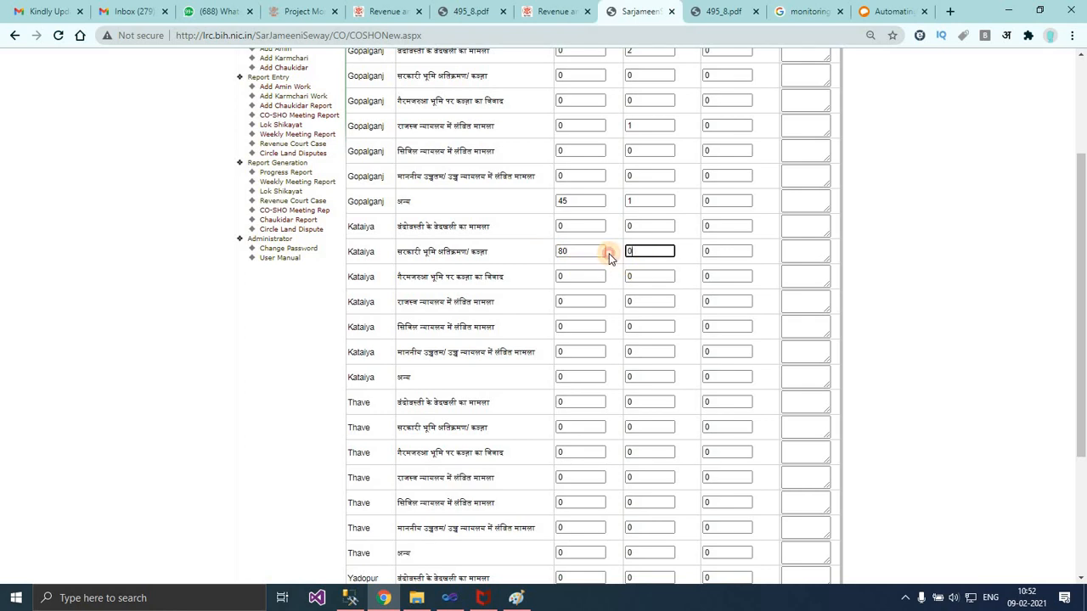
key("ctrl+a")
type("2")
left_click(654, 252)
Step: Look over the remaining station rows and save the CO-SHO weekly report for 30/01/2021
scroll(658, 303, "down", 3)
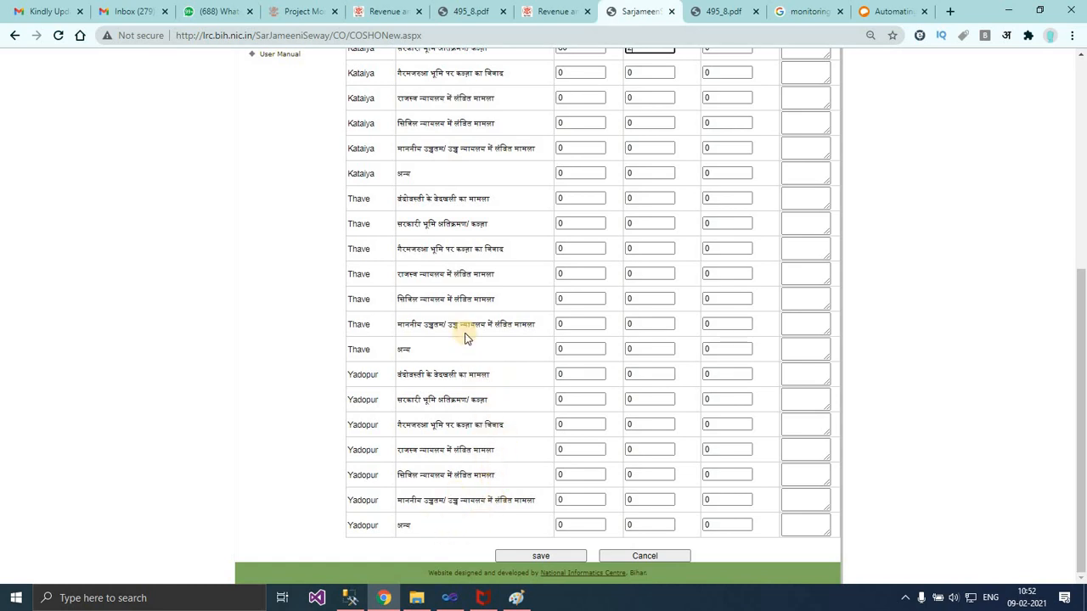
scroll(464, 425, "up", 4)
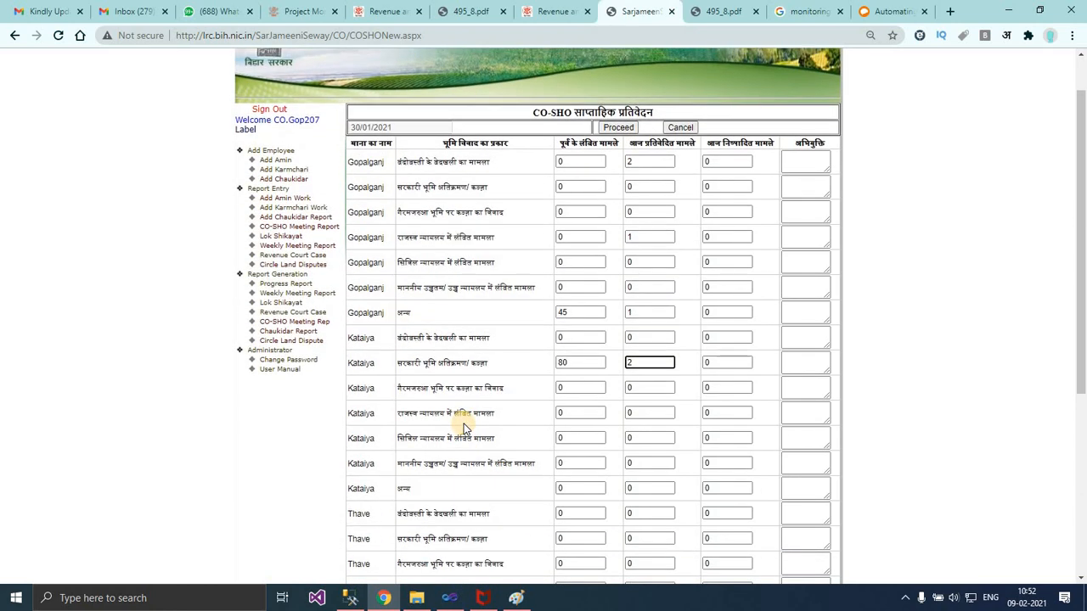
scroll(464, 428, "down", 3)
scroll(465, 428, "up", 3)
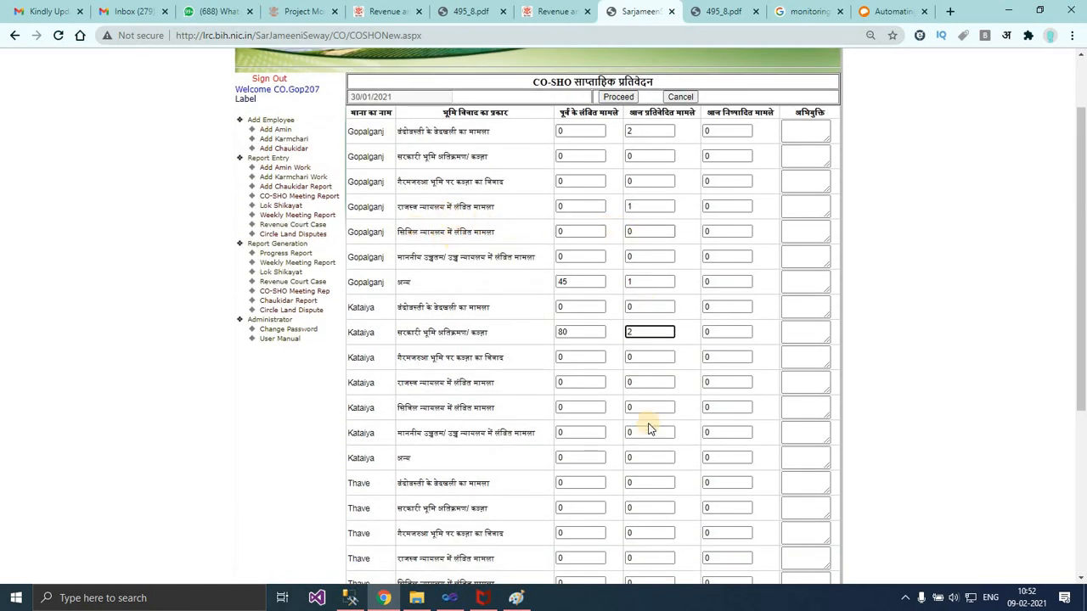
scroll(690, 295, "down", 3)
scroll(689, 295, "down", 1)
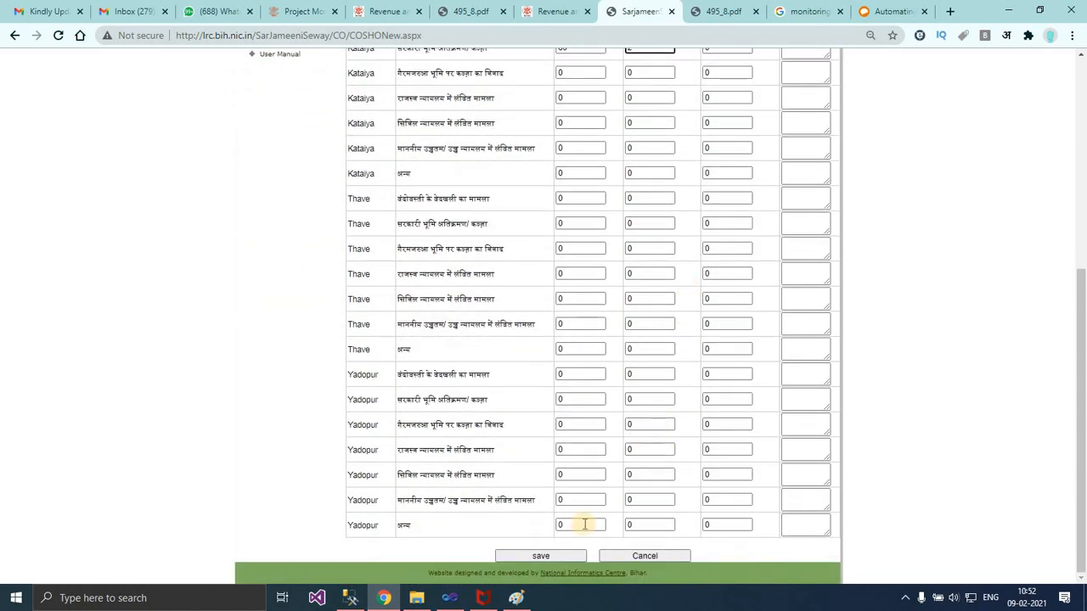
left_click(568, 558)
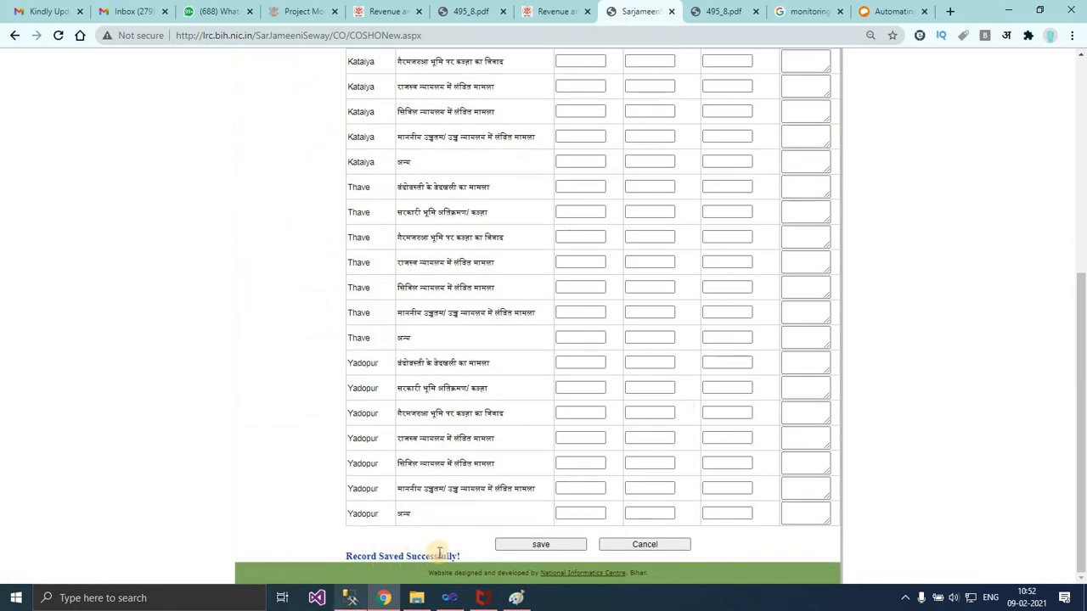
Step: Reload the saved CO-SHO report for 30/01/2021 and review the entered counts down to the last row
scroll(624, 255, "up", 5)
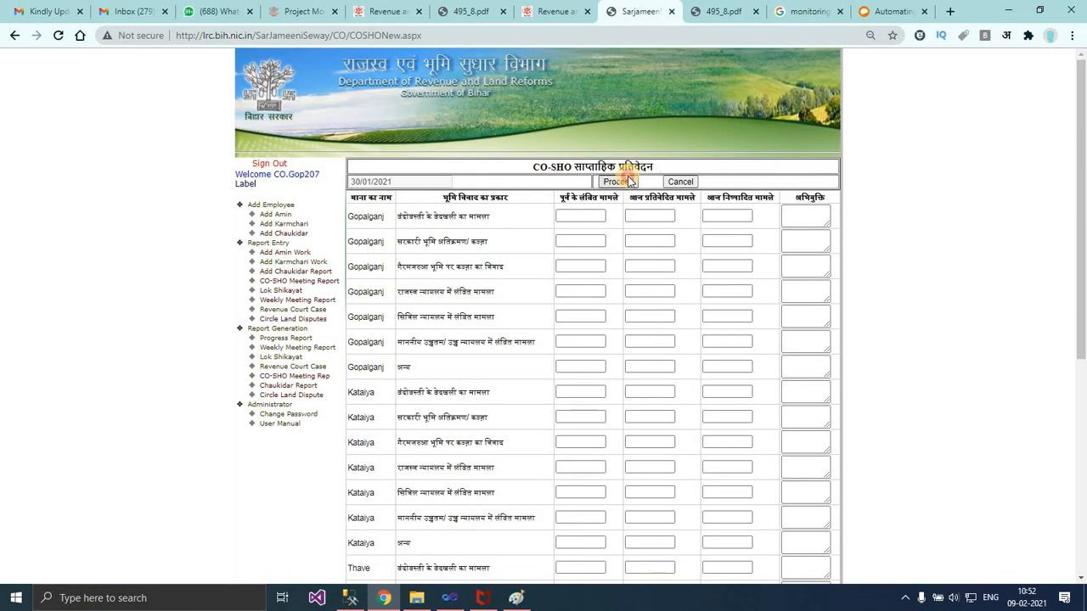
left_click(619, 180)
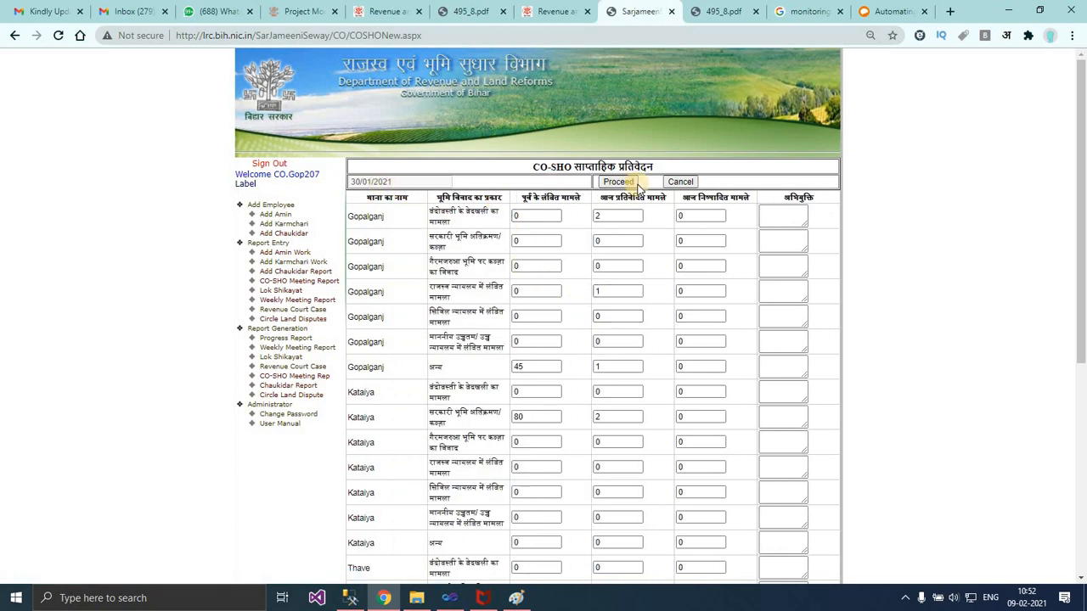
scroll(670, 344, "down", 3)
scroll(671, 342, "down", 3)
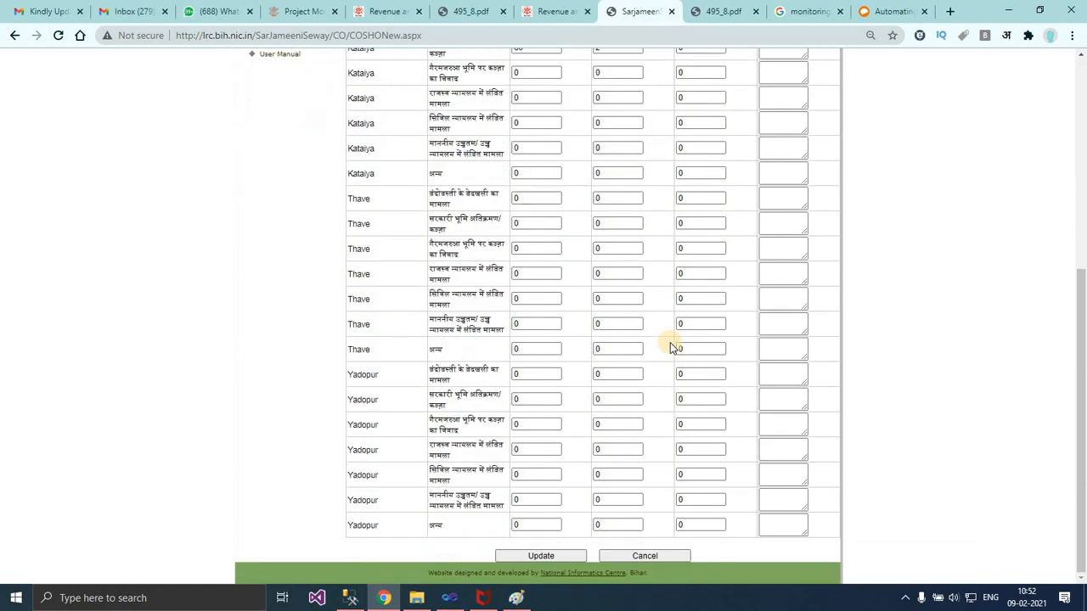
scroll(679, 255, "up", 10)
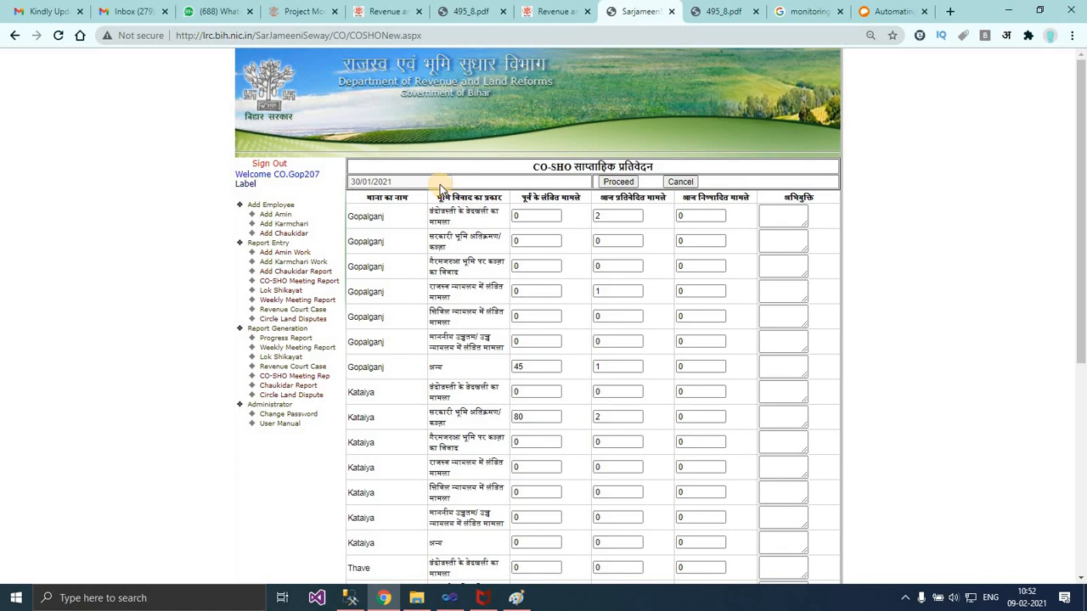
Step: Close the current report and open the CO-SHO weekly report entry form for the date 06/02/2021
left_click(684, 183)
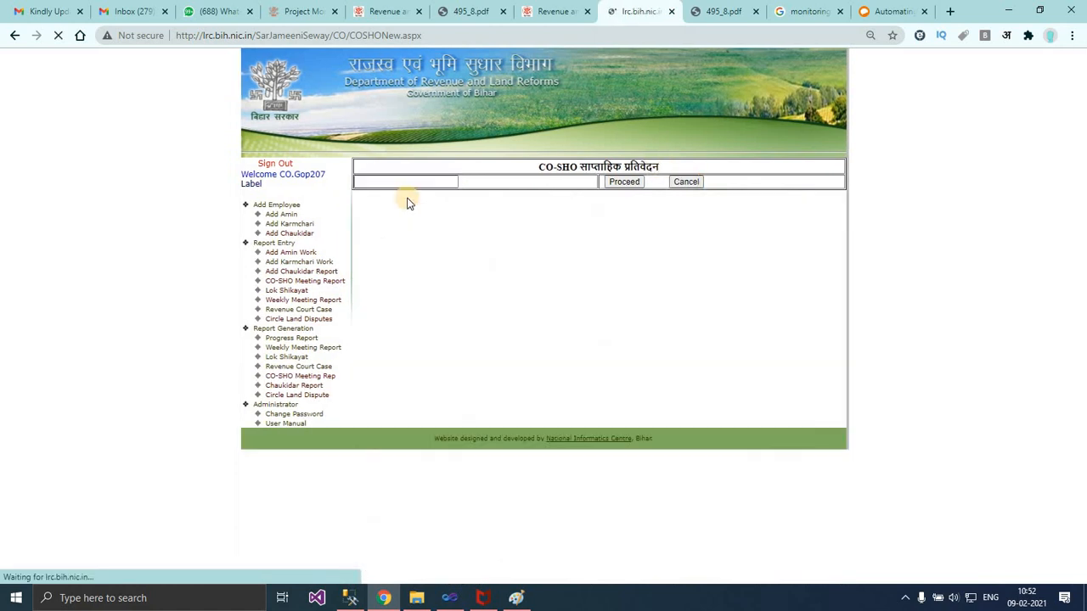
left_click(405, 180)
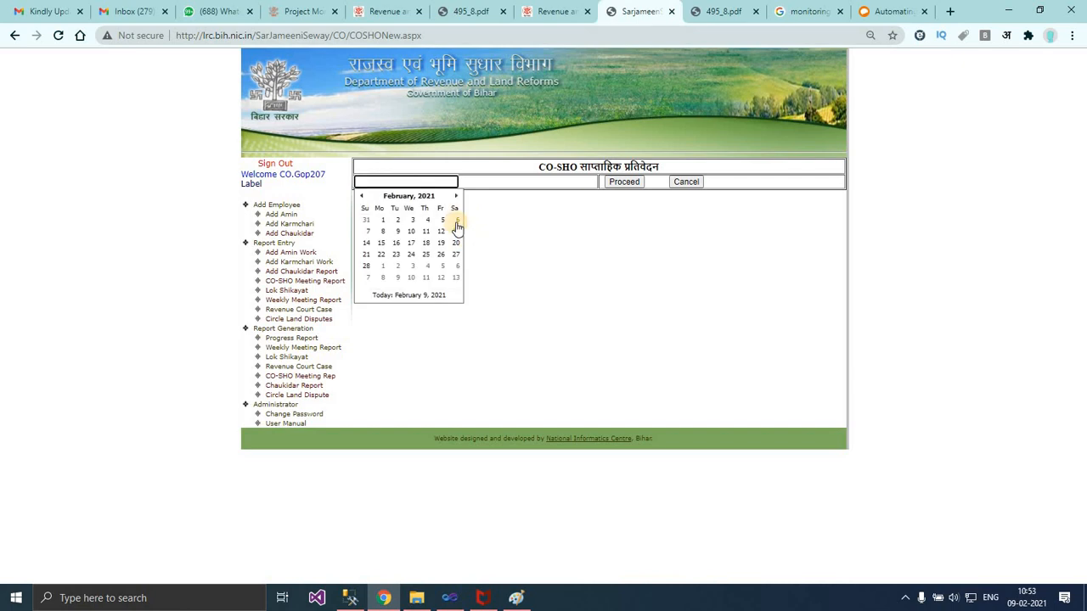
left_click(457, 221)
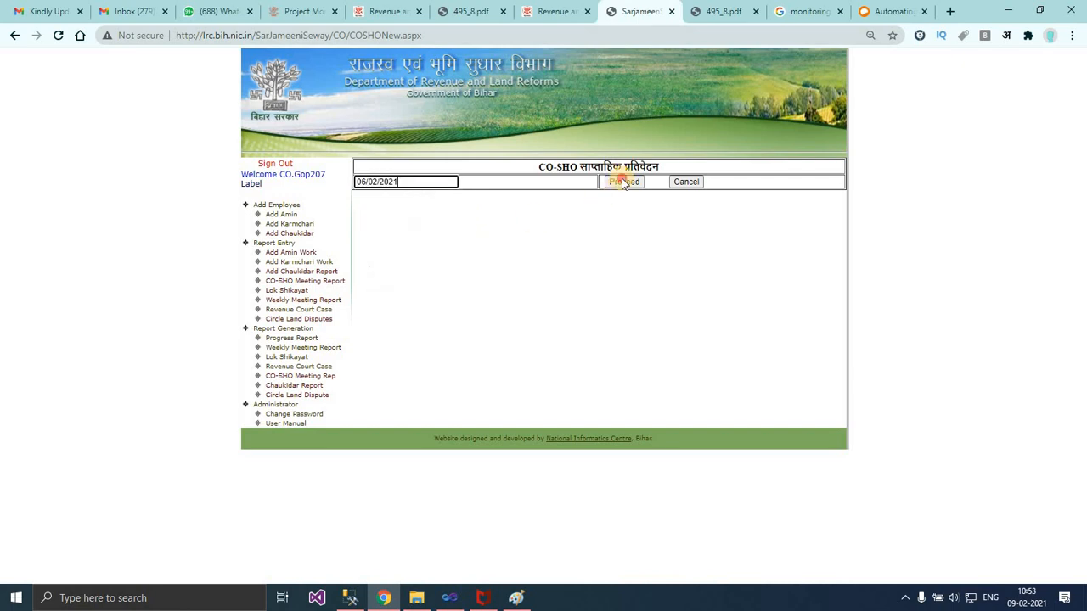
left_click(625, 181)
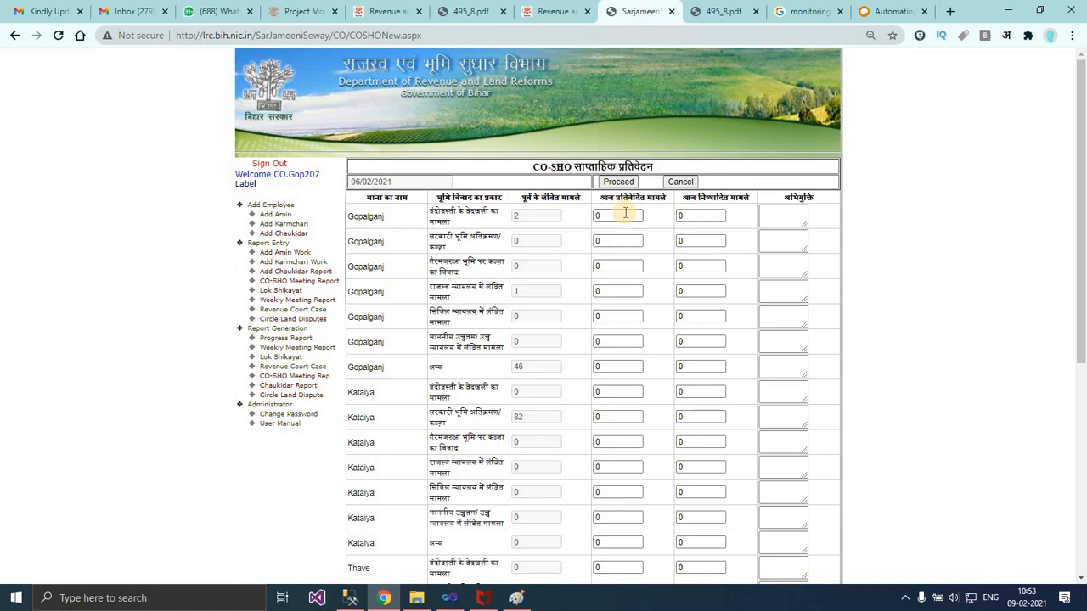
Step: Enter 6 reported and 12 disposed cases for Kataiya's government land encroachment row, and save the report
double_click(609, 416)
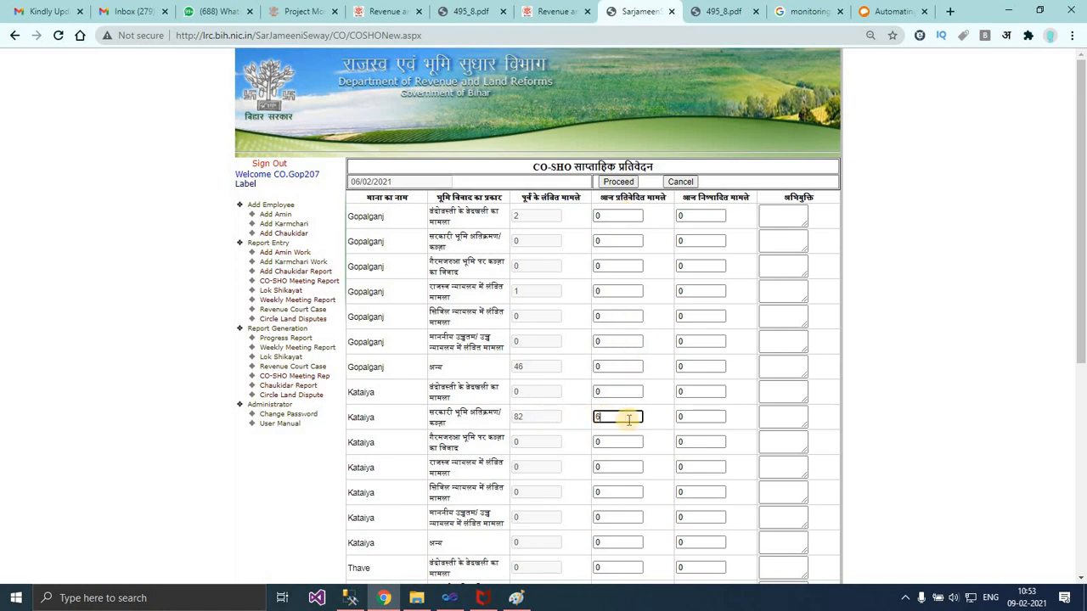
type("6")
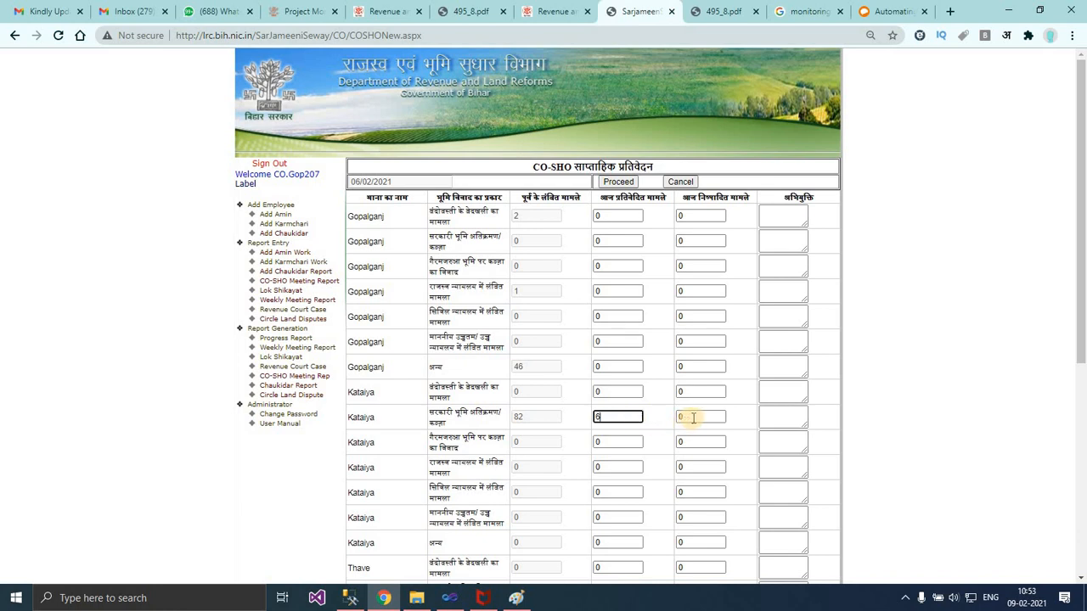
key("Tab")
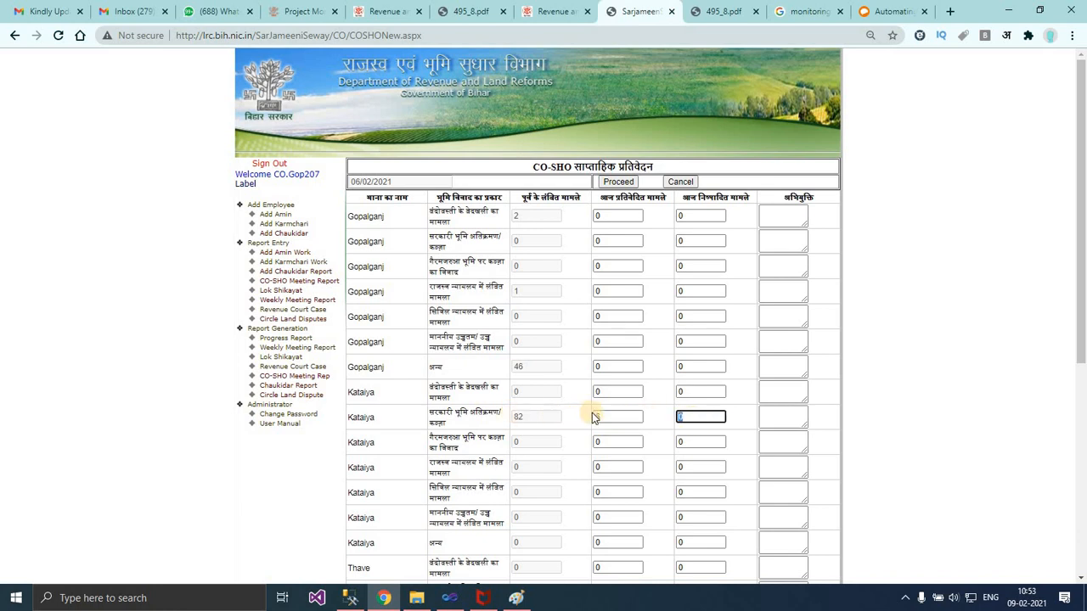
type("12")
left_click(653, 429)
scroll(547, 557, "down", 5)
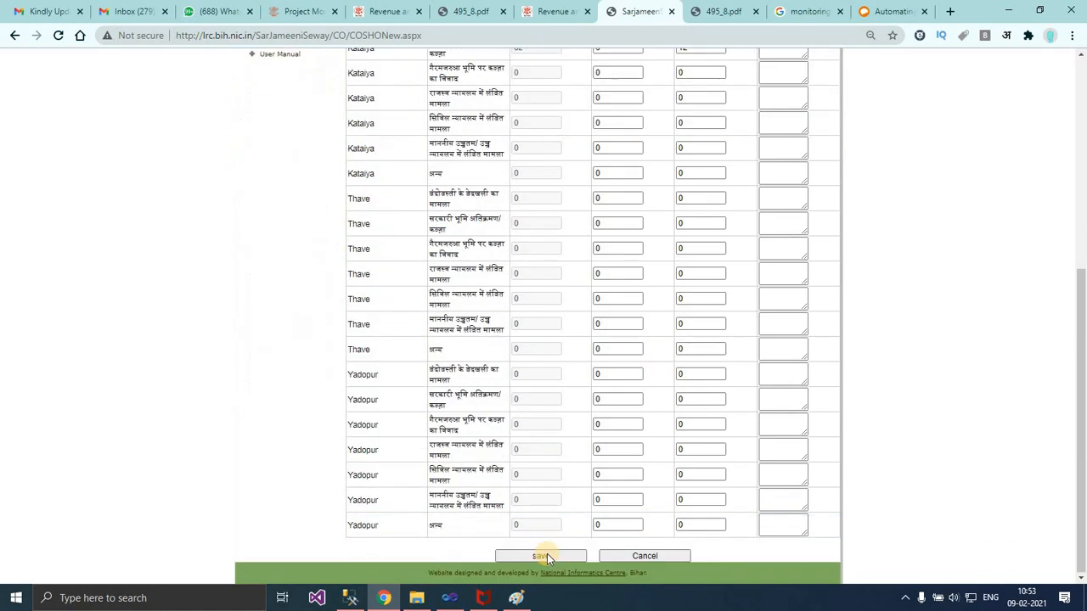
left_click(547, 560)
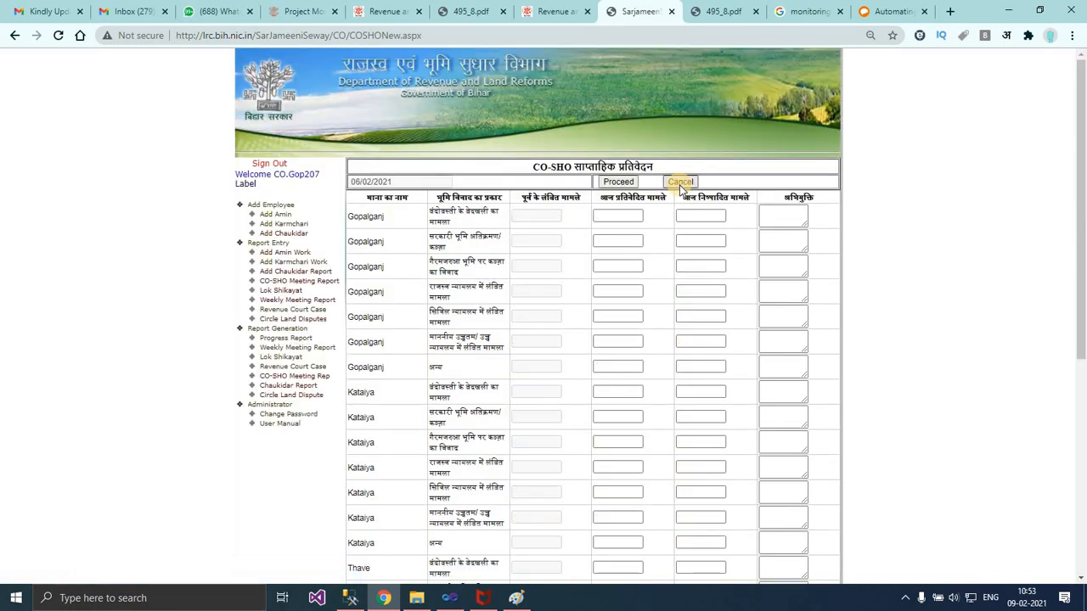
Step: Reload the saved 06/02/2021 report and review Kataiya's pending, reported and disposed counts for government land encroachment
left_click(619, 182)
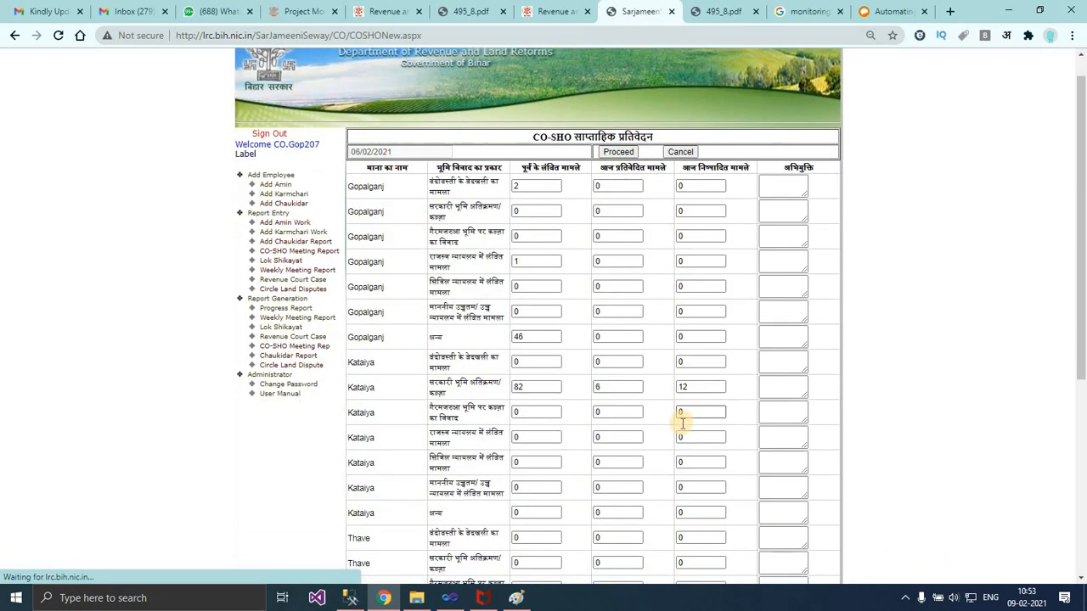
scroll(559, 360, "down", 1)
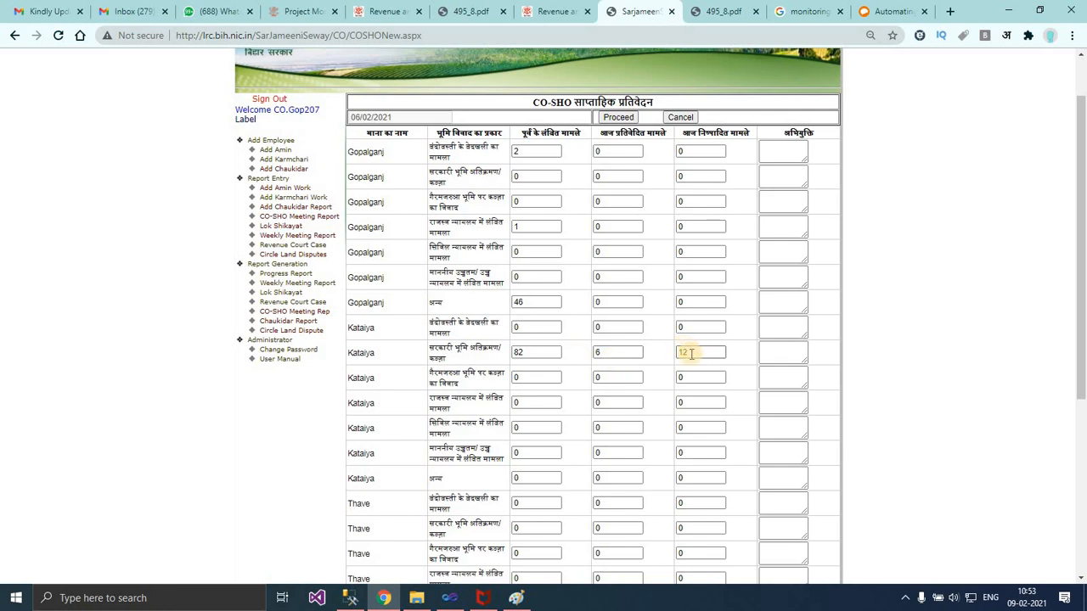
left_click(530, 352)
left_click(611, 350)
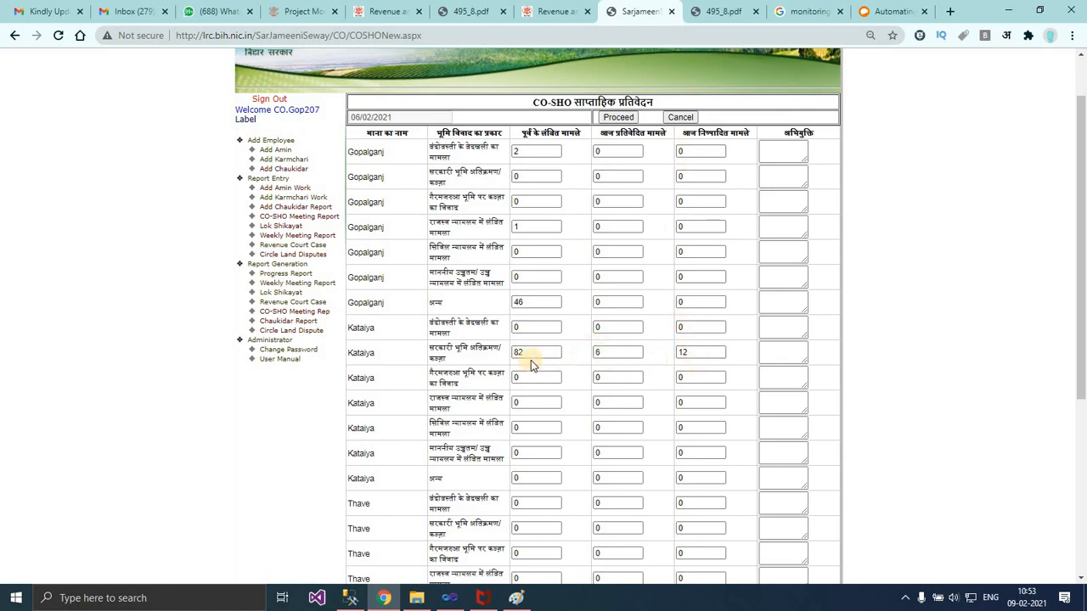
left_click(699, 354)
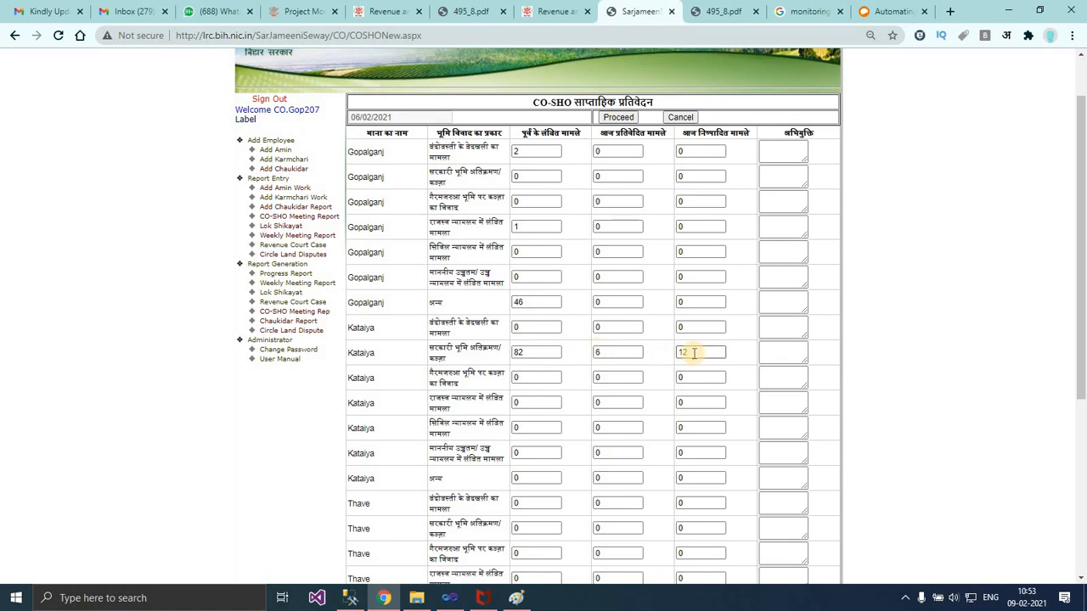
left_click_drag(536, 353, 523, 356)
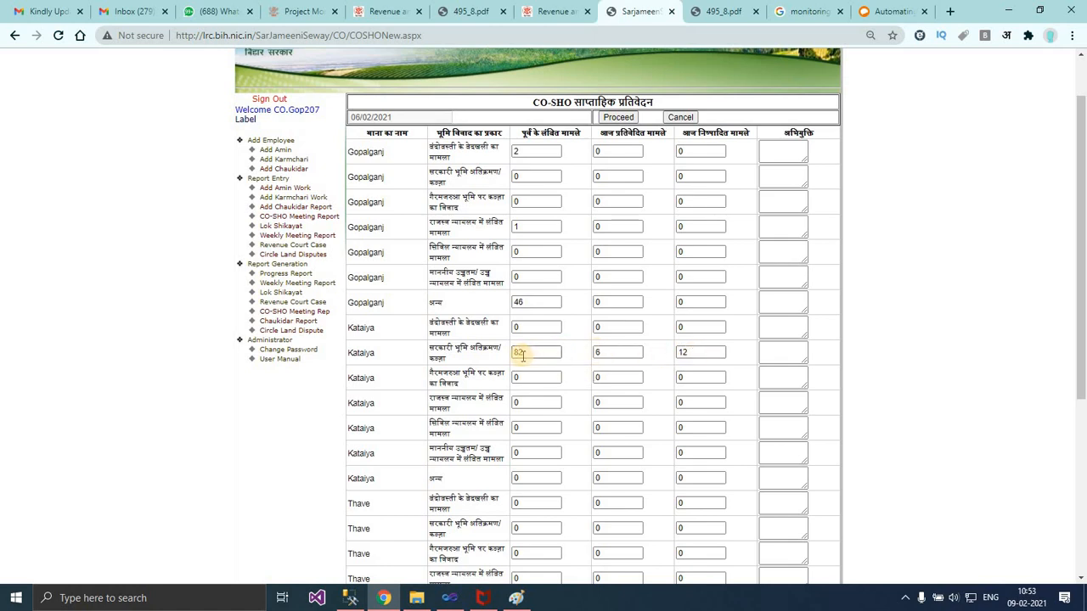
Step: Close the 06/02/2021 report and open the CO-SHO weekly report entry form for the date 20/02/2021
left_click(686, 353)
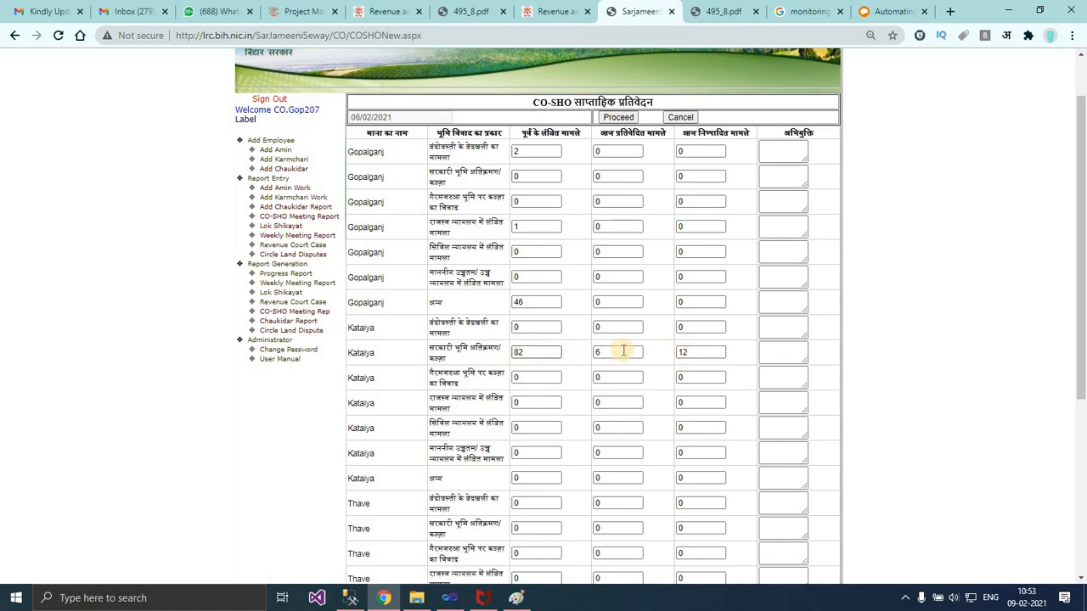
left_click(688, 117)
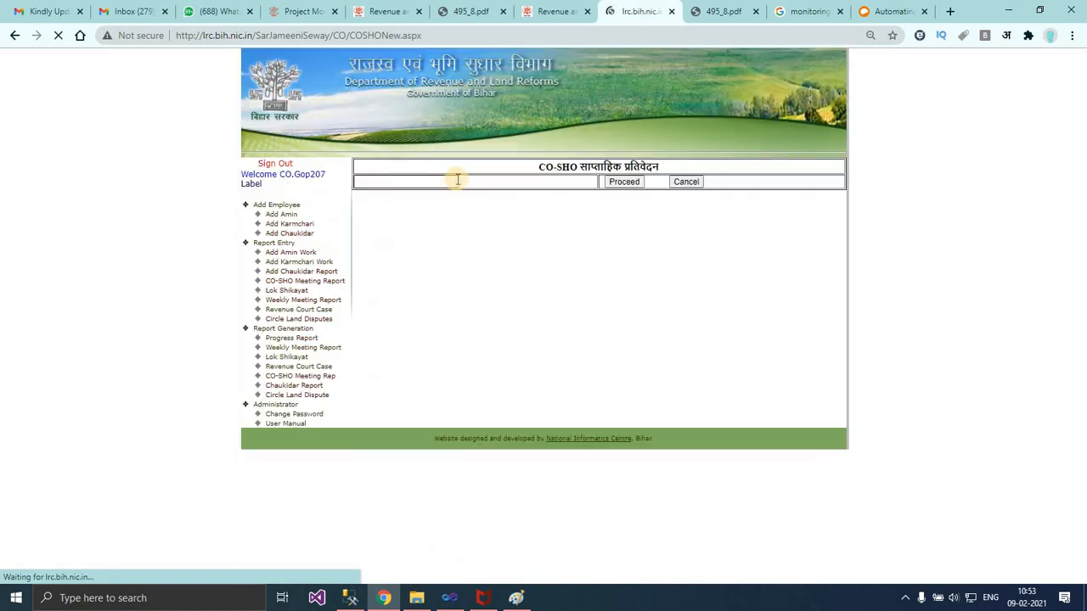
left_click(436, 182)
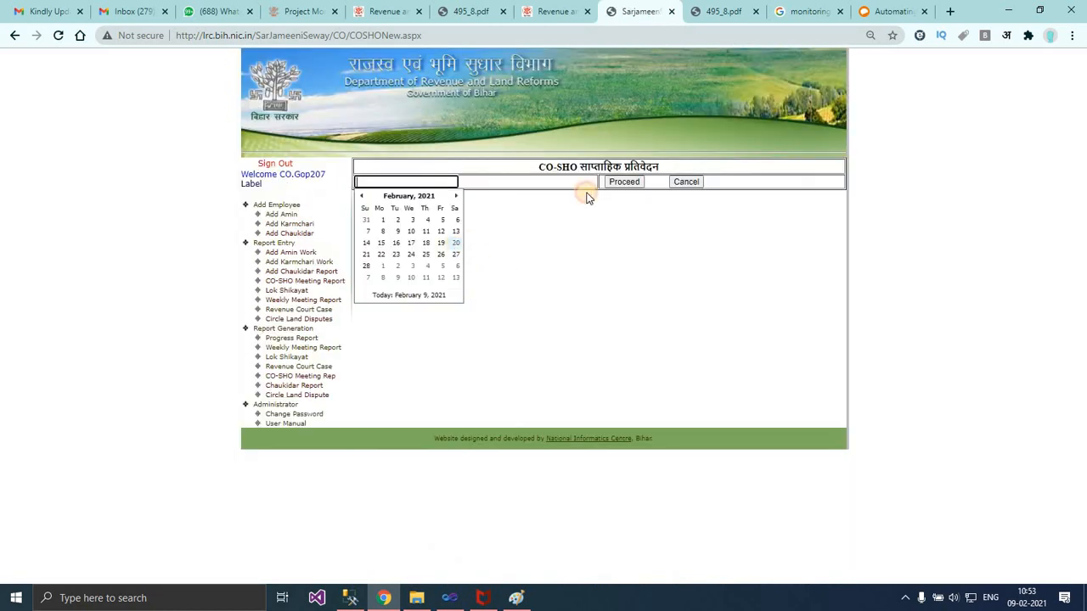
left_click(623, 181)
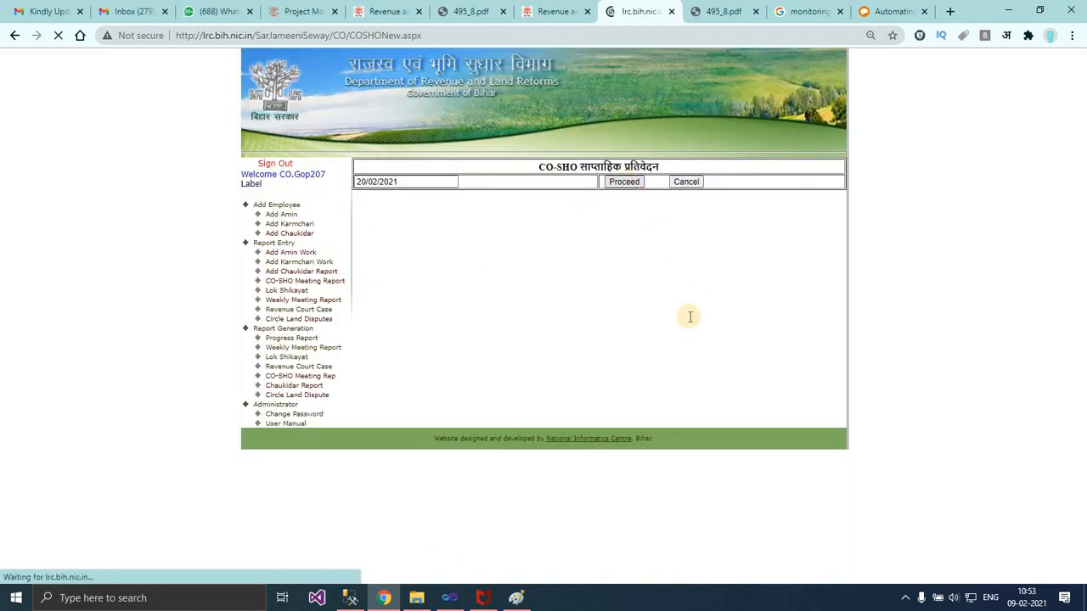
Step: Review the carried-forward pending count for Kataiya's government land encroachment and the remaining rows of the 20/02/2021 report
left_click_drag(534, 405, 497, 413)
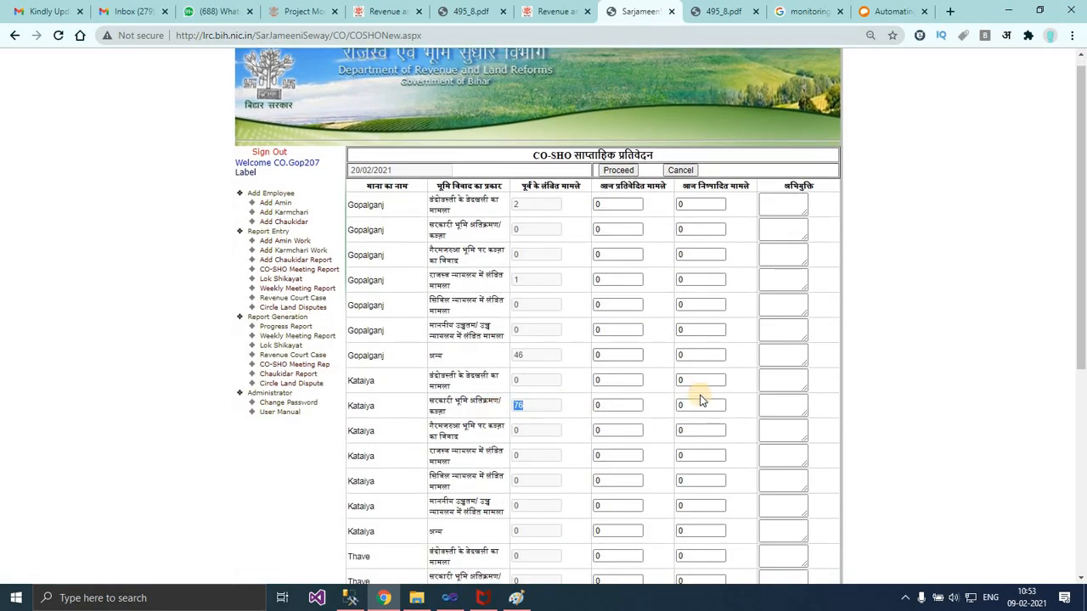
scroll(605, 335, "down", 4)
scroll(605, 335, "up", 1)
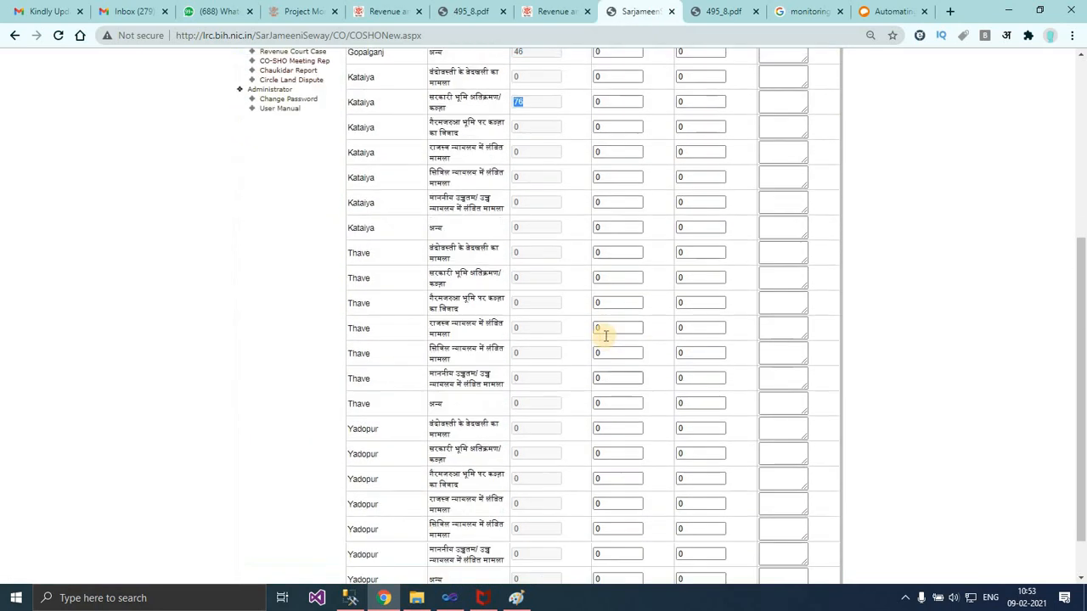
scroll(605, 336, "up", 4)
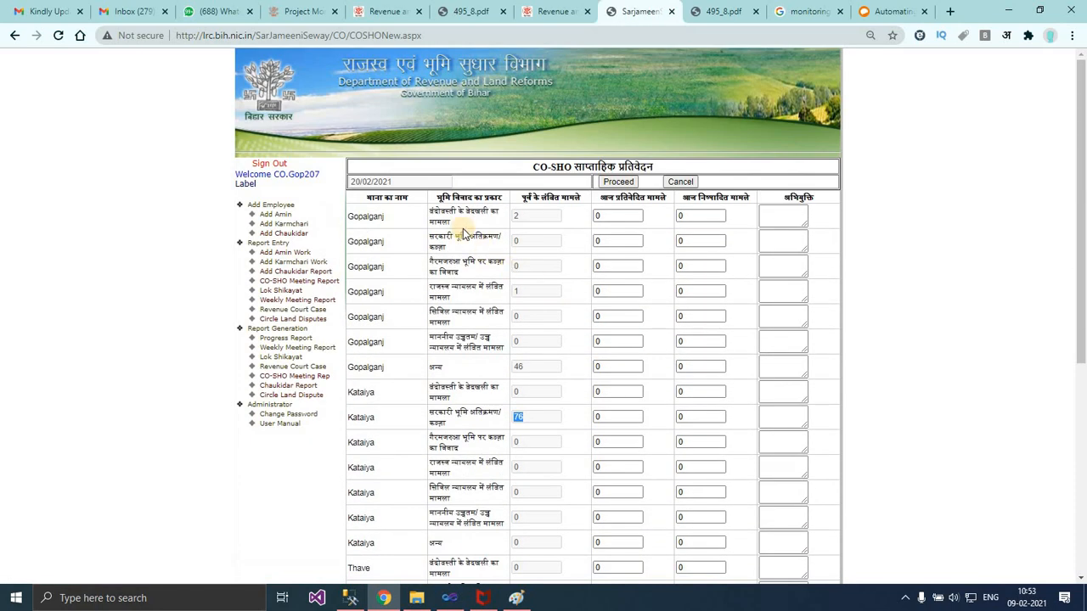
Step: Open the Circle Land Disputes entry form and choose Kataiya as the police station (थाना)
left_click(308, 324)
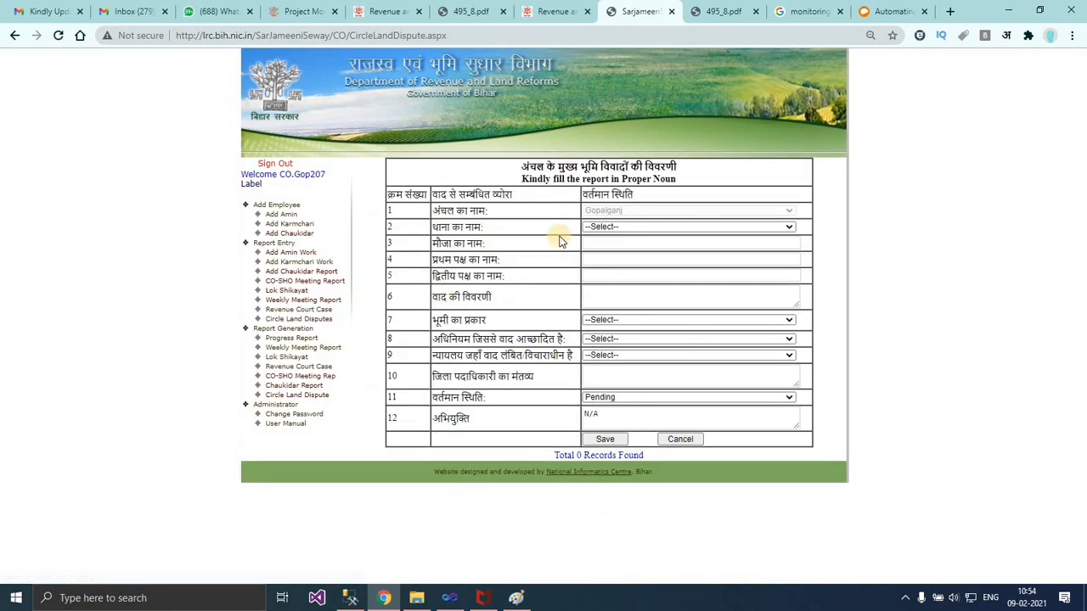
left_click(749, 227)
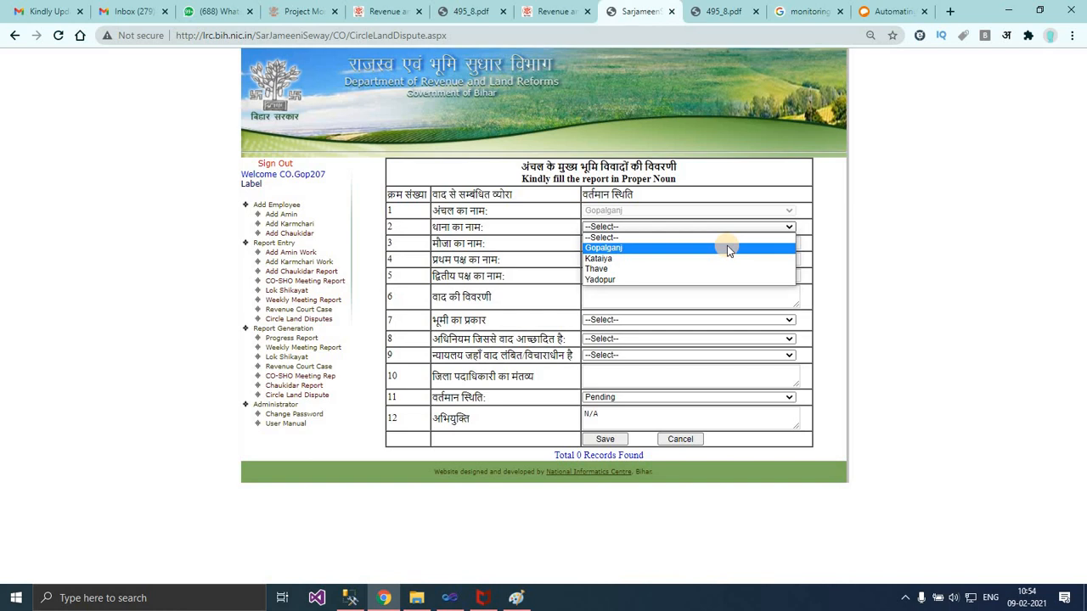
left_click(654, 260)
Step: Look over the mauza, first party, second party, dispute description and land type fields of the dispute form
left_click(640, 243)
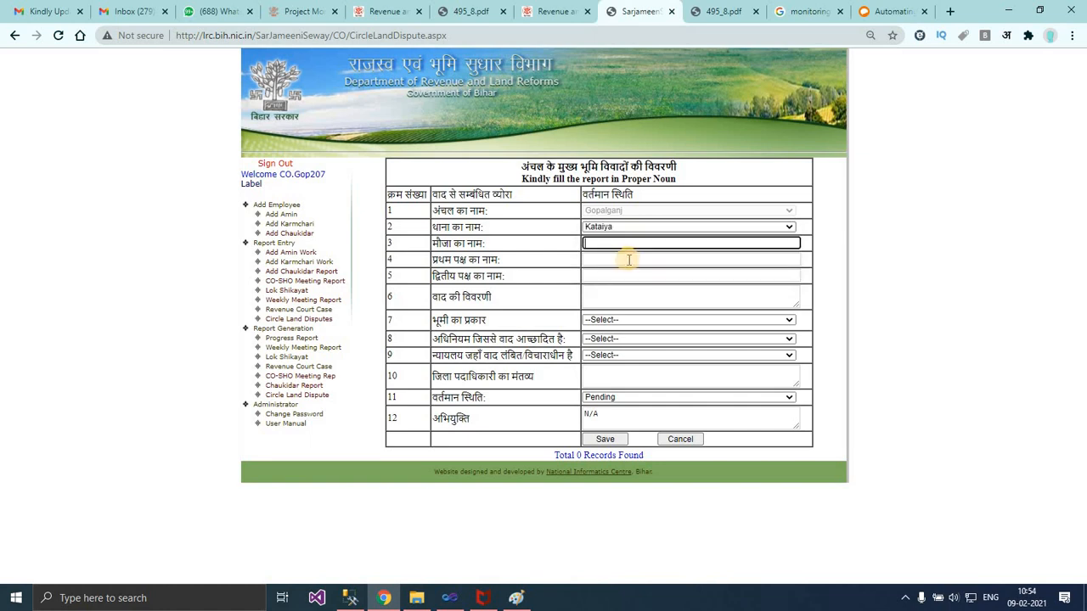
left_click(628, 258)
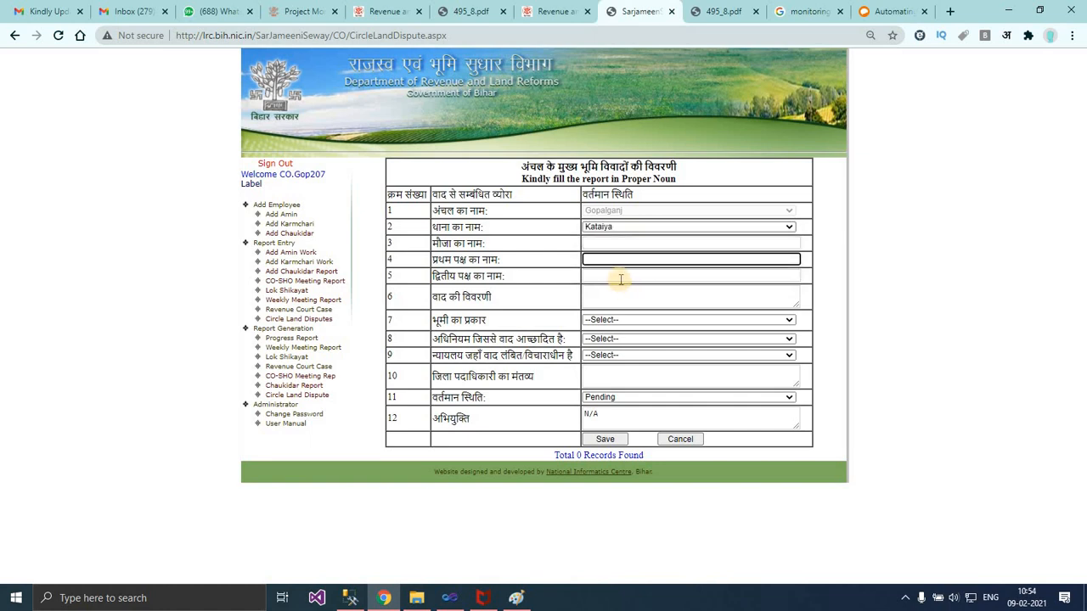
left_click(620, 277)
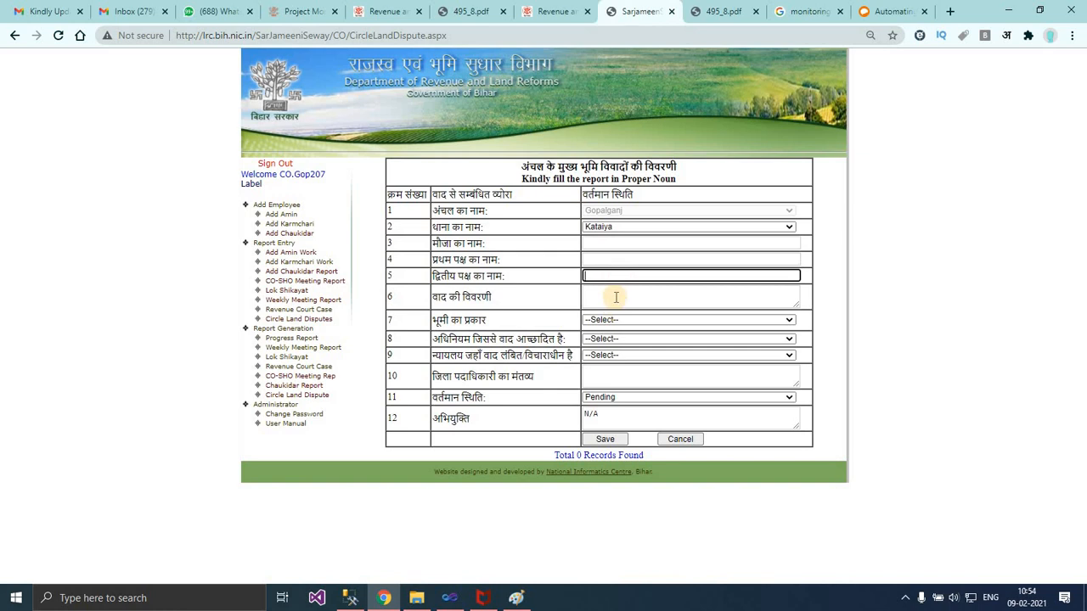
left_click(616, 297)
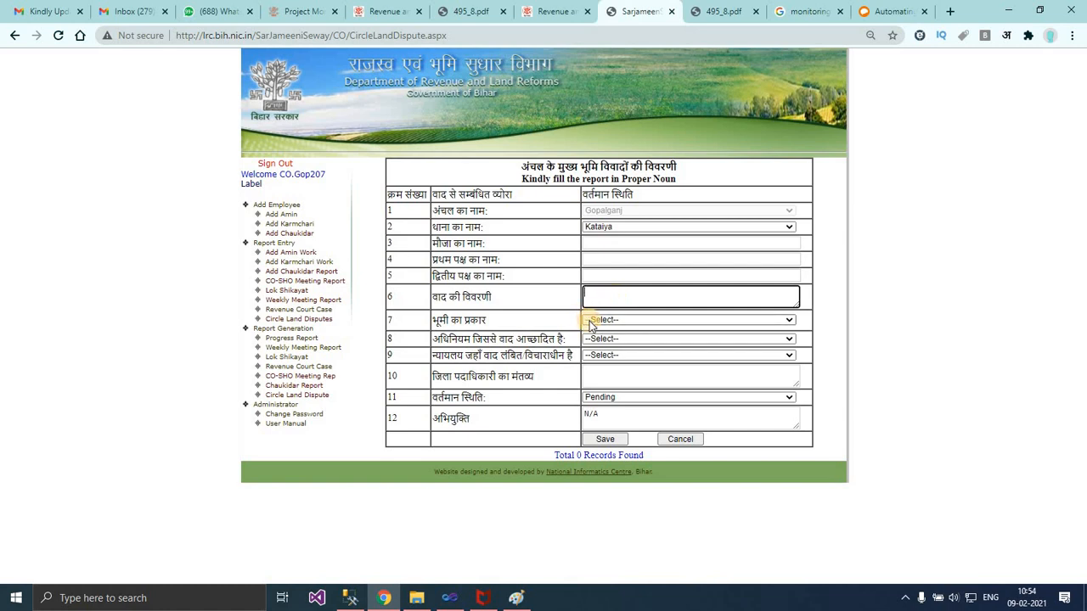
left_click(592, 325)
left_click(599, 333)
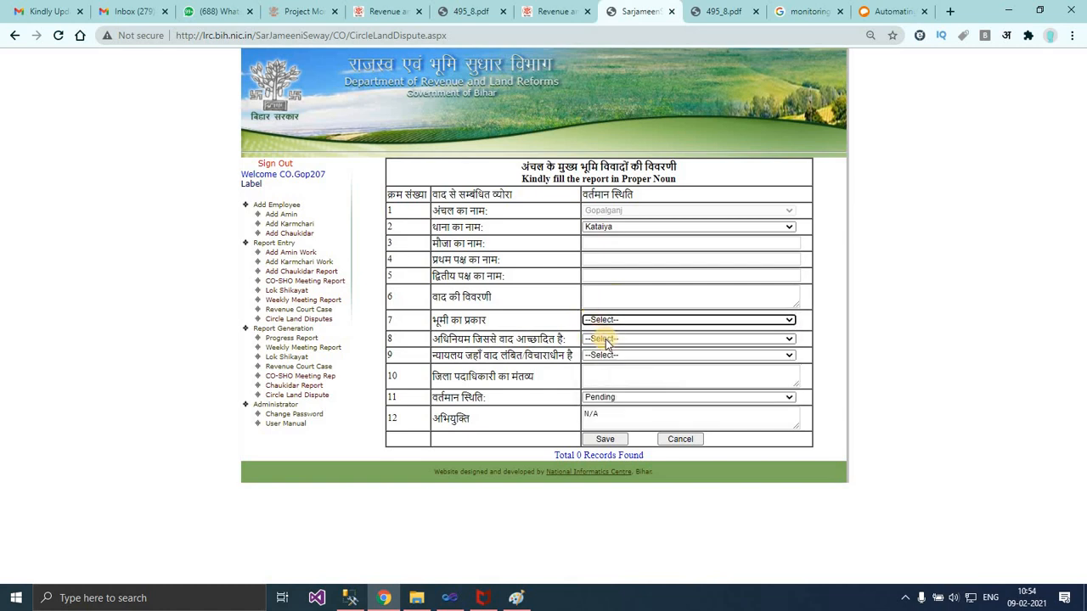
Step: Examine the available acts, the court list, the district officer's opinion field and the current status options
left_click(605, 340)
key("Down")
key("Down")
key("Down")
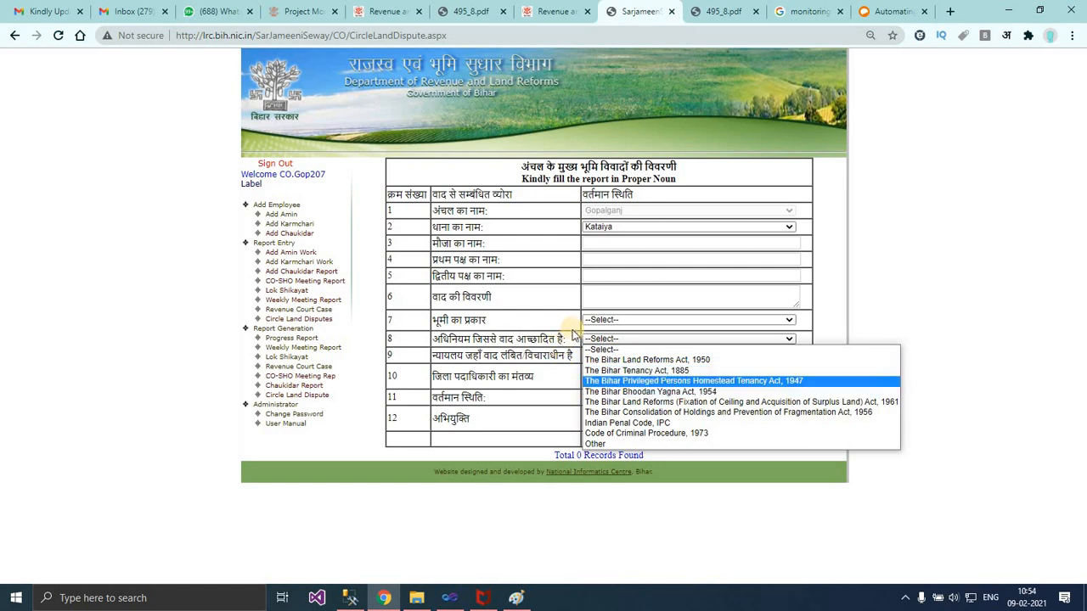
left_click(608, 357)
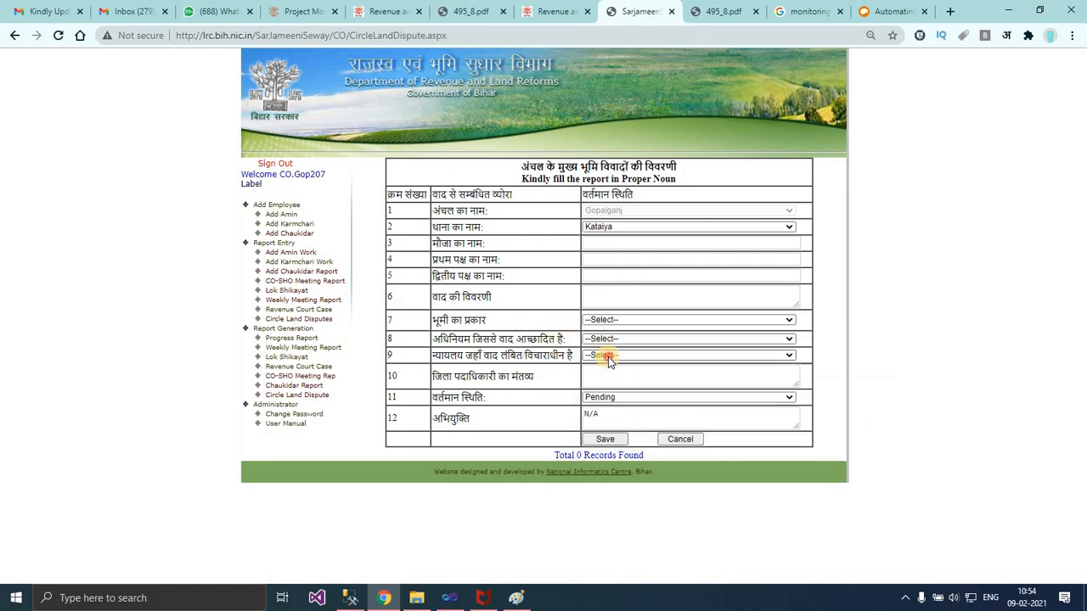
left_click(608, 356)
left_click(594, 357)
left_click(610, 379)
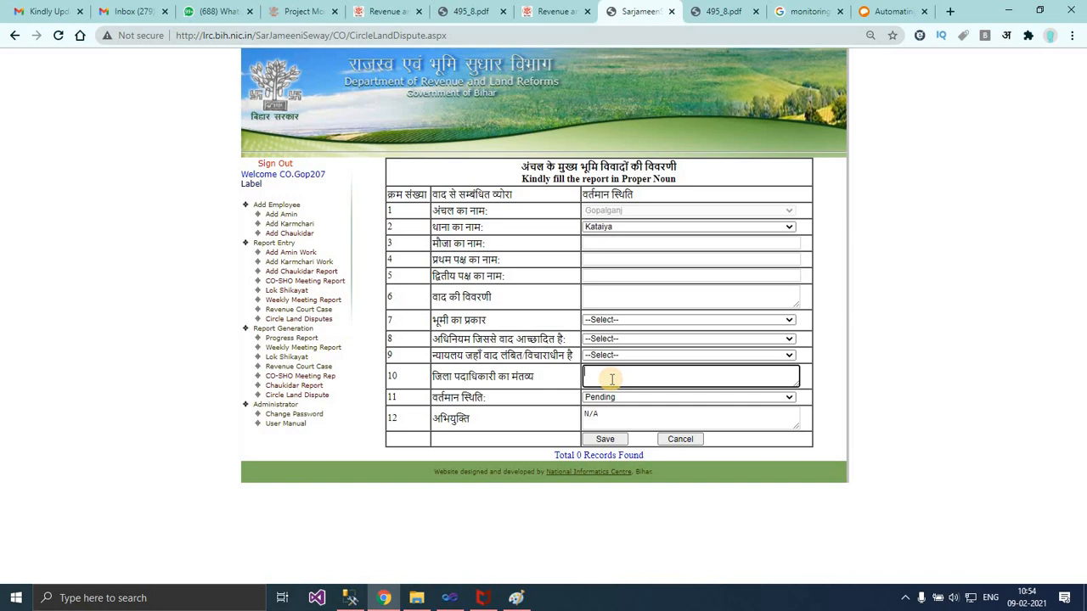
left_click(658, 397)
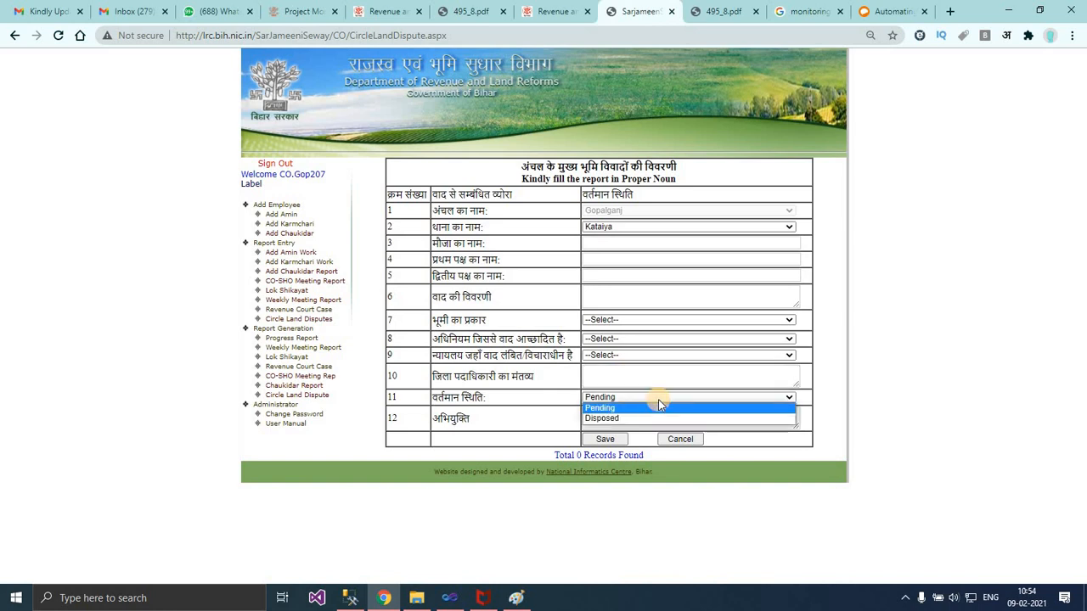
left_click(658, 401)
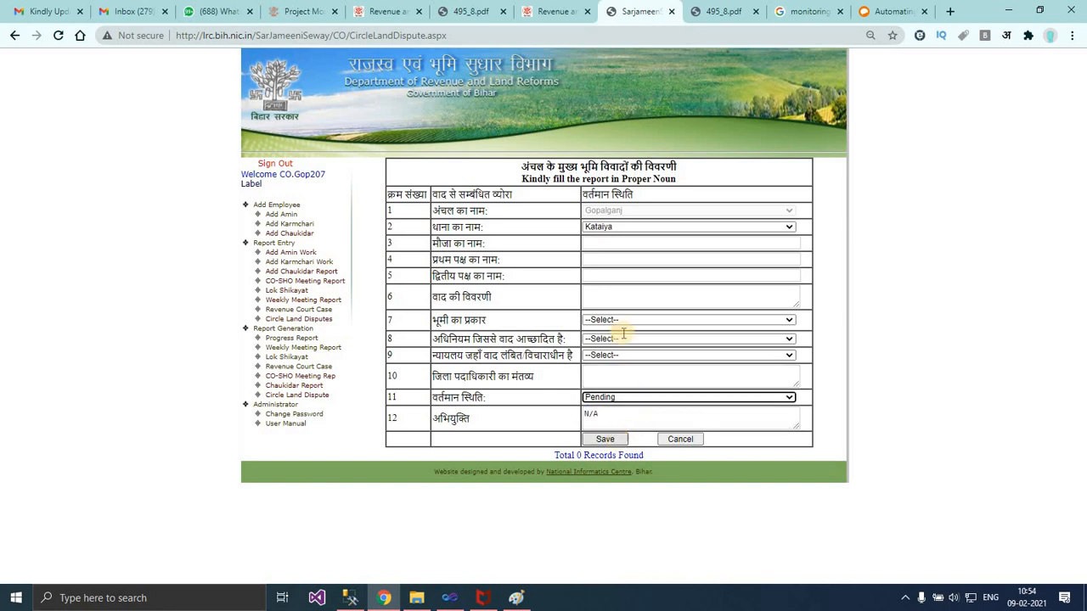
Step: Enter Amaithi as the mauza name and fill in the first and second parties' names
left_click(621, 244)
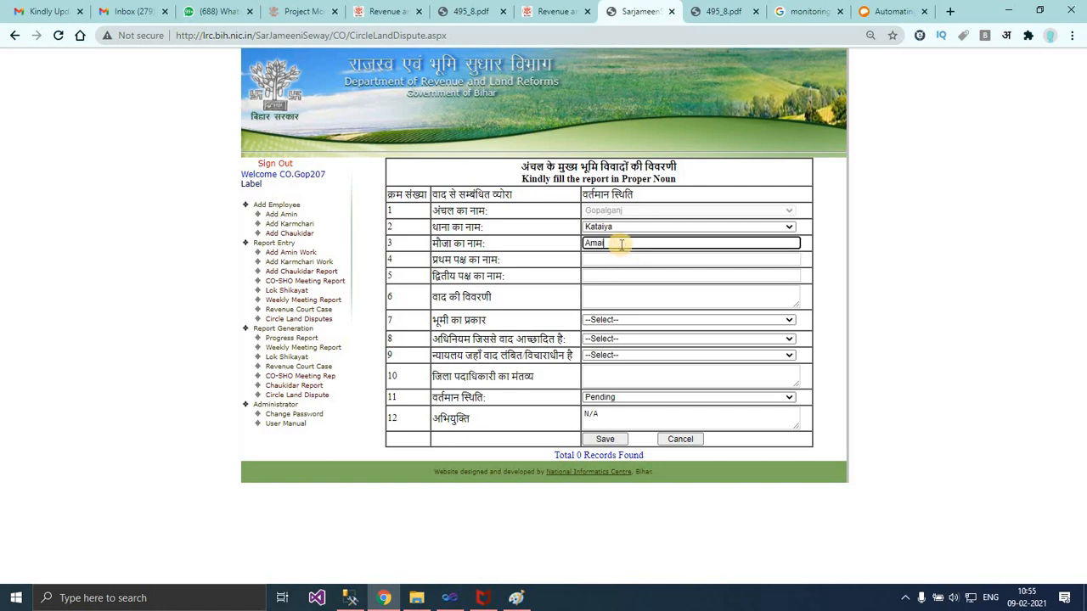
type("Amaithi")
key("Tab")
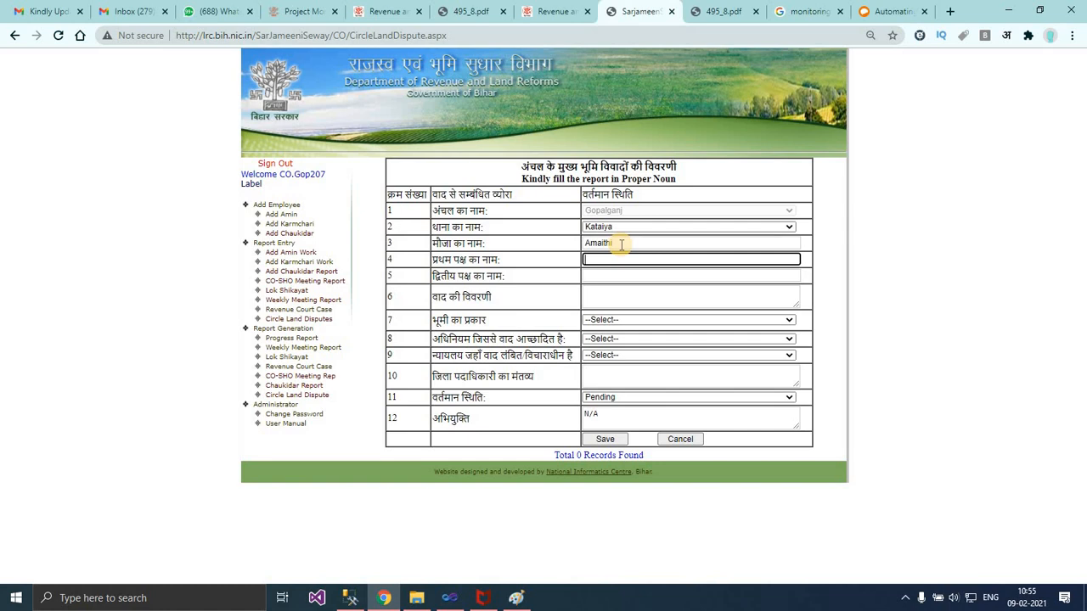
type("Ram")
key("Tab")
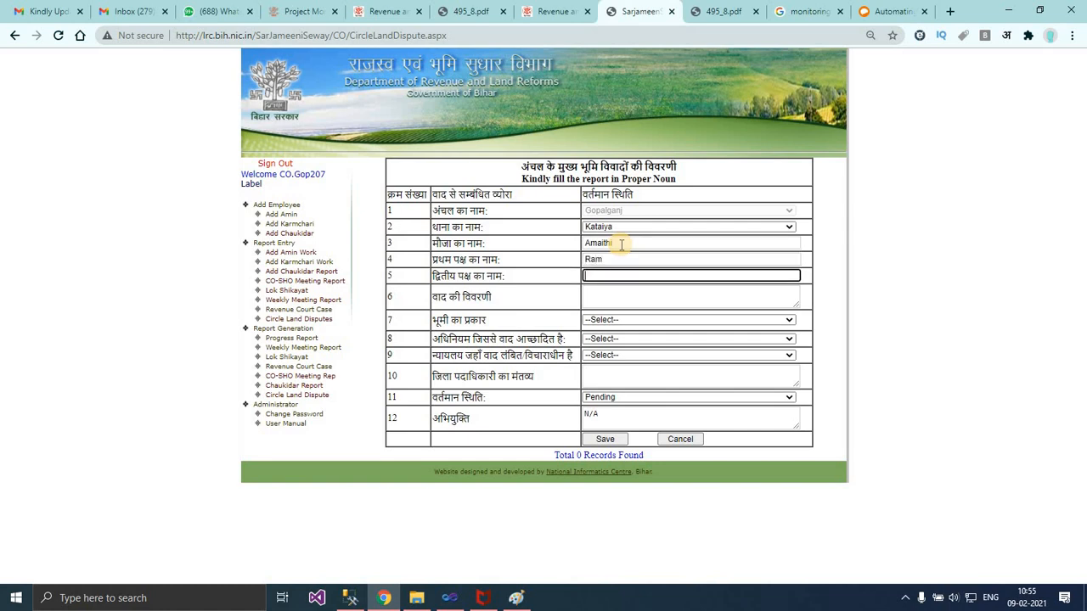
key("Tab")
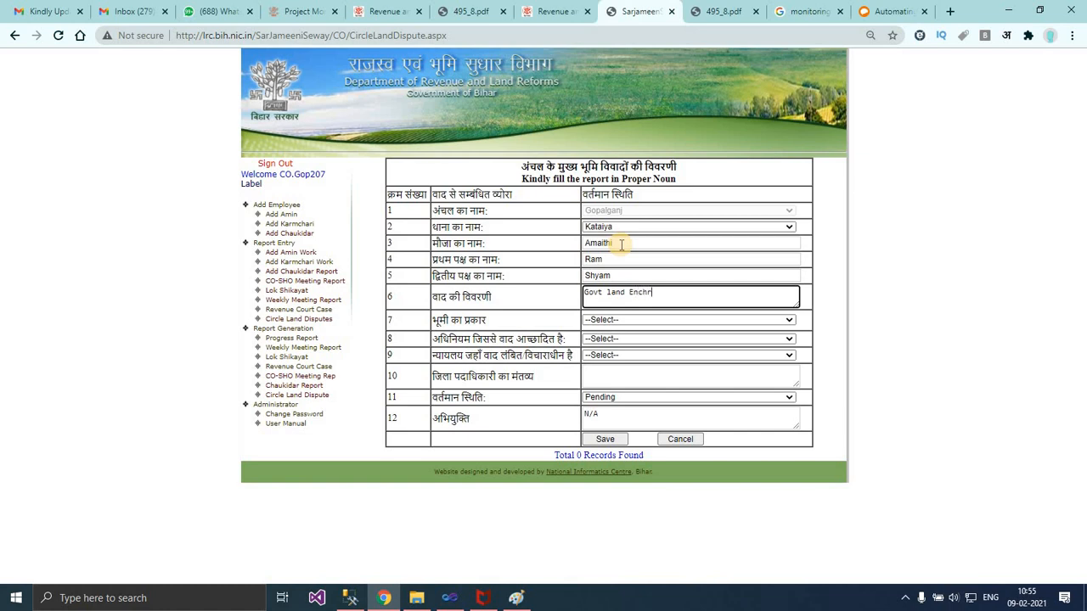
Step: Enter "Govt land Encroachment" as the dispute description, correcting the spelling of the last word
type("t")
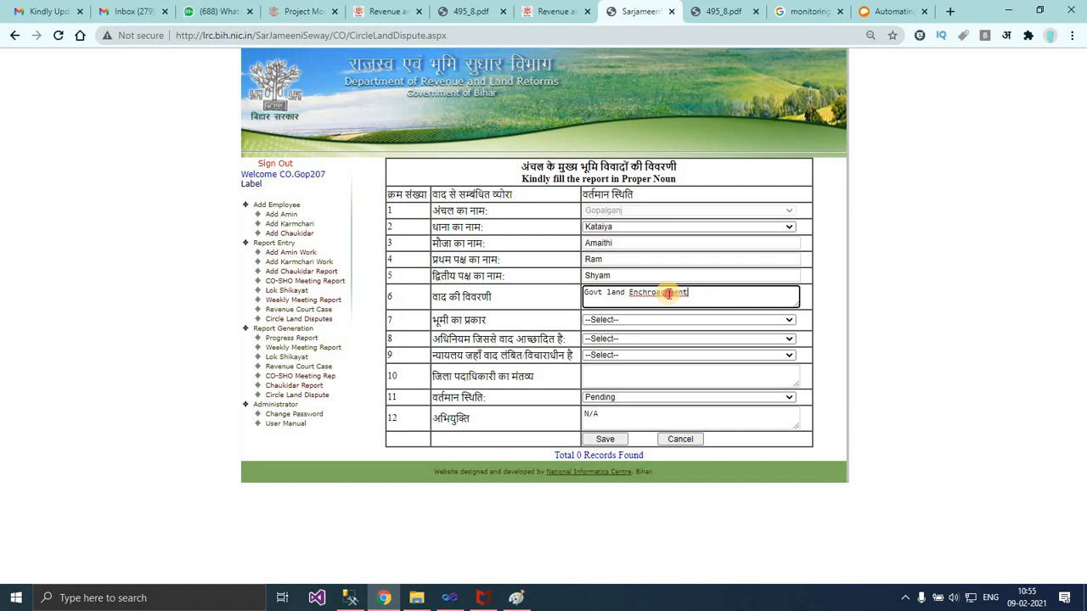
right_click(667, 294)
left_click(677, 304)
Step: Set the land type to गैरमजरुआ आम and the act to The Bihar Land Reforms (Fixation of Ceiling and Acquisition of Surplus Land) Act, 1961
left_click(712, 319)
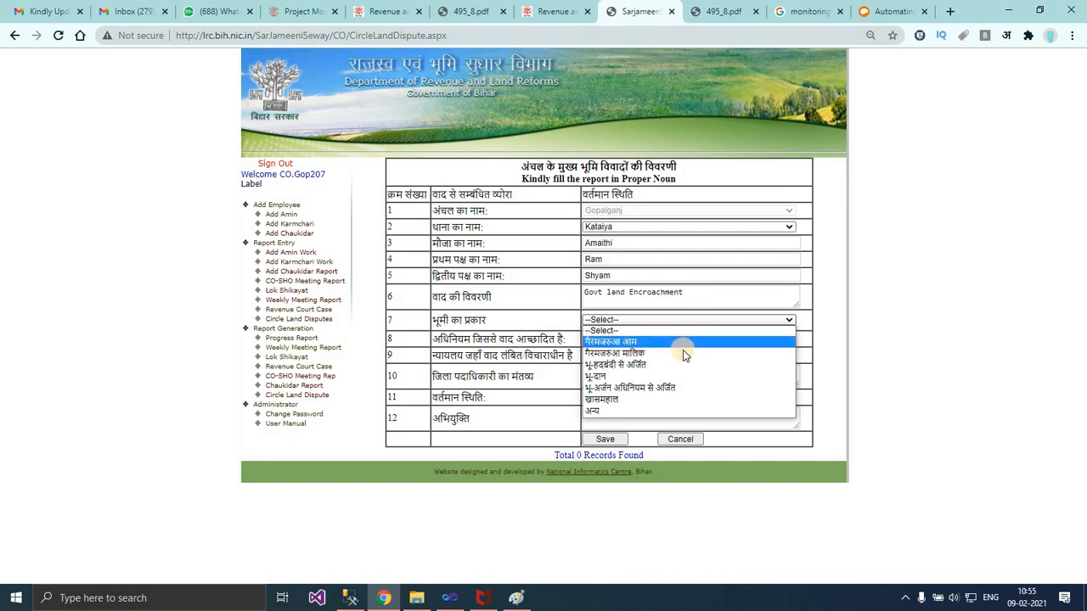
left_click(655, 342)
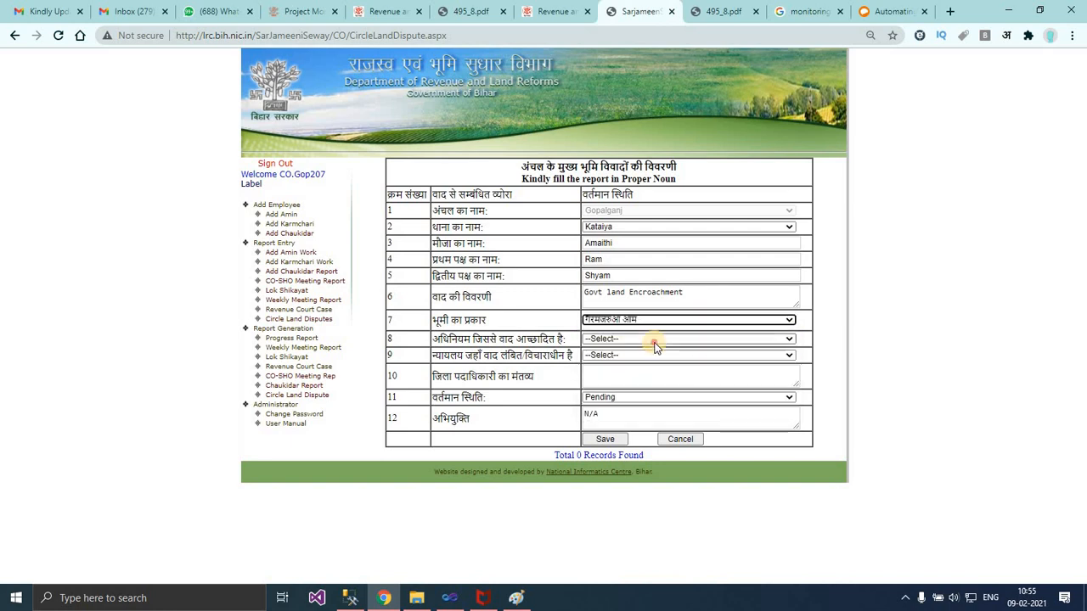
left_click(655, 339)
key("Down")
key("Down")
key("Down")
key("Down")
key("Down")
key("Down")
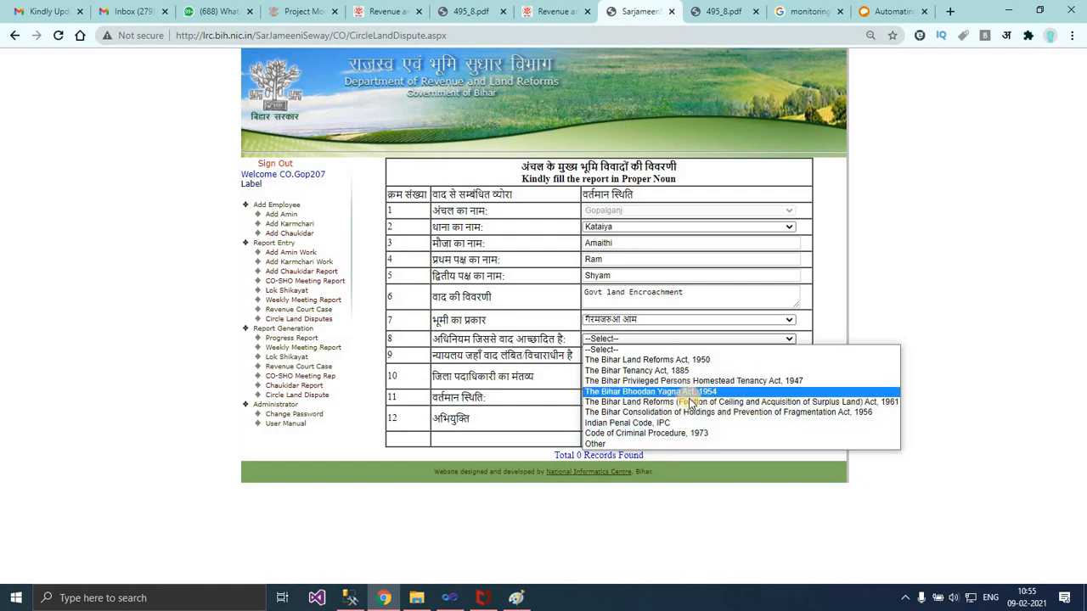
left_click(692, 403)
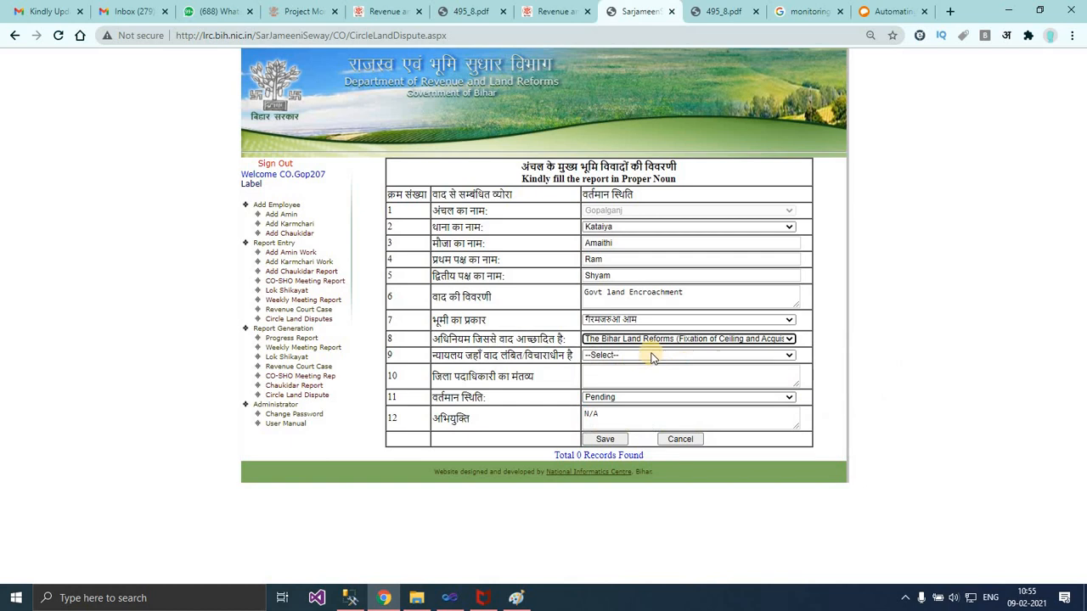
Step: Set the court to Collector, enter "DM Comments" as the district officer's opinion, and save the dispute record
left_click(651, 355)
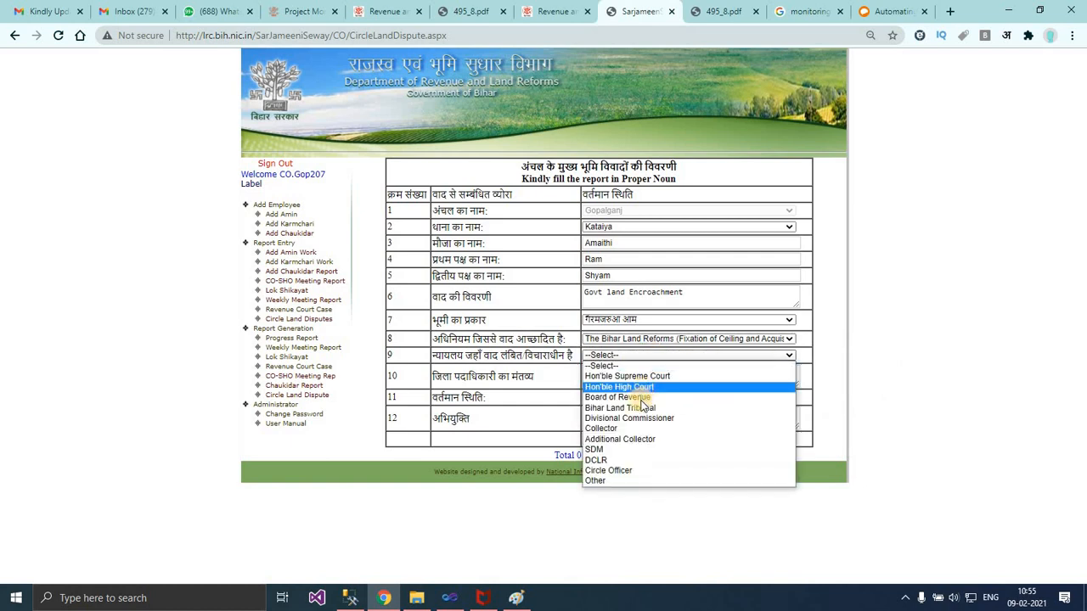
left_click(639, 428)
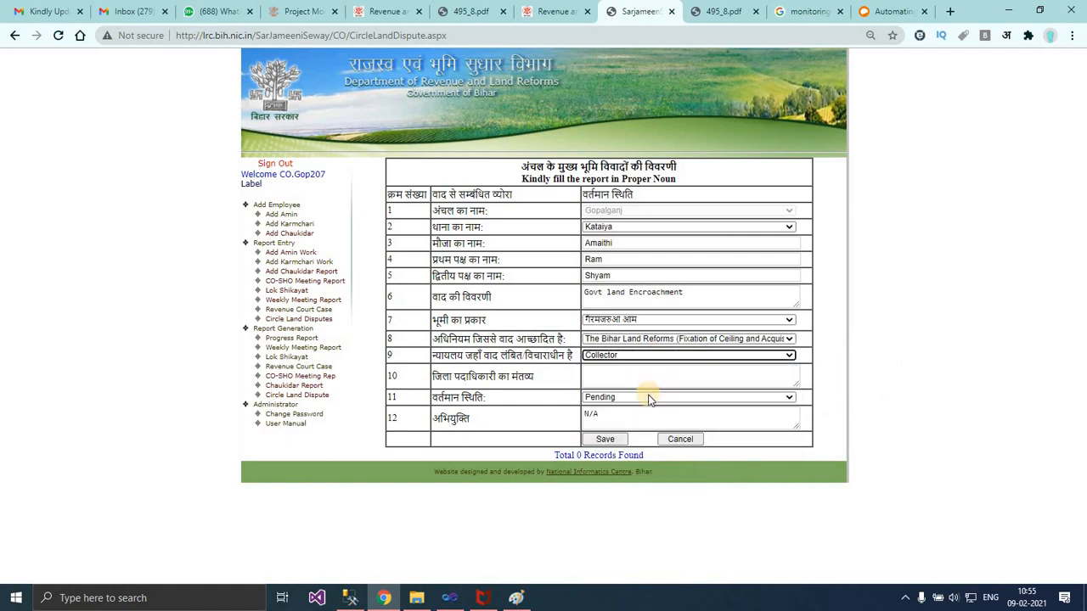
left_click(614, 379)
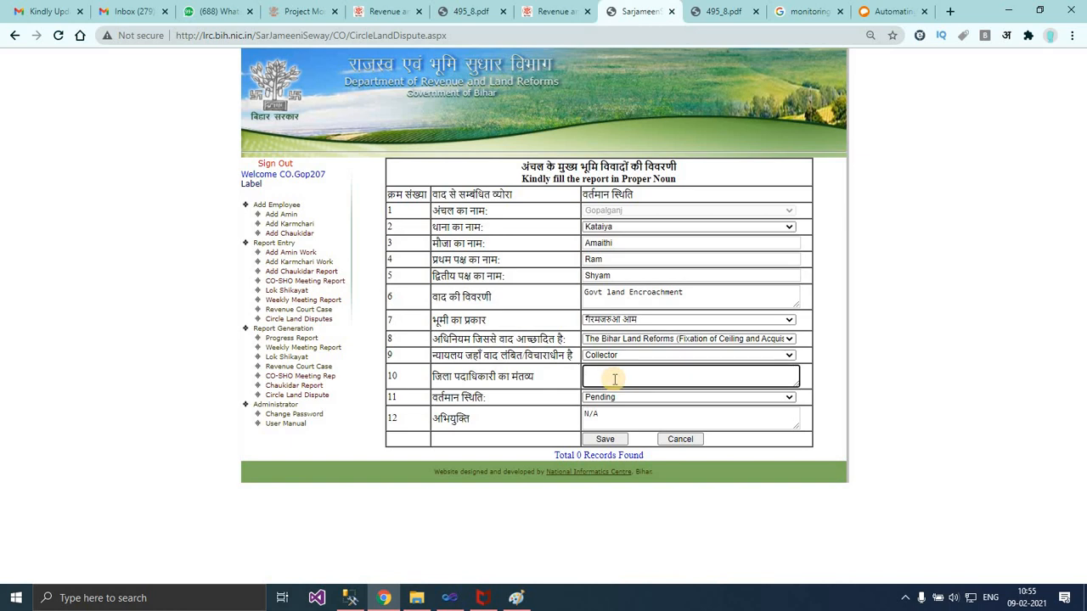
type("None")
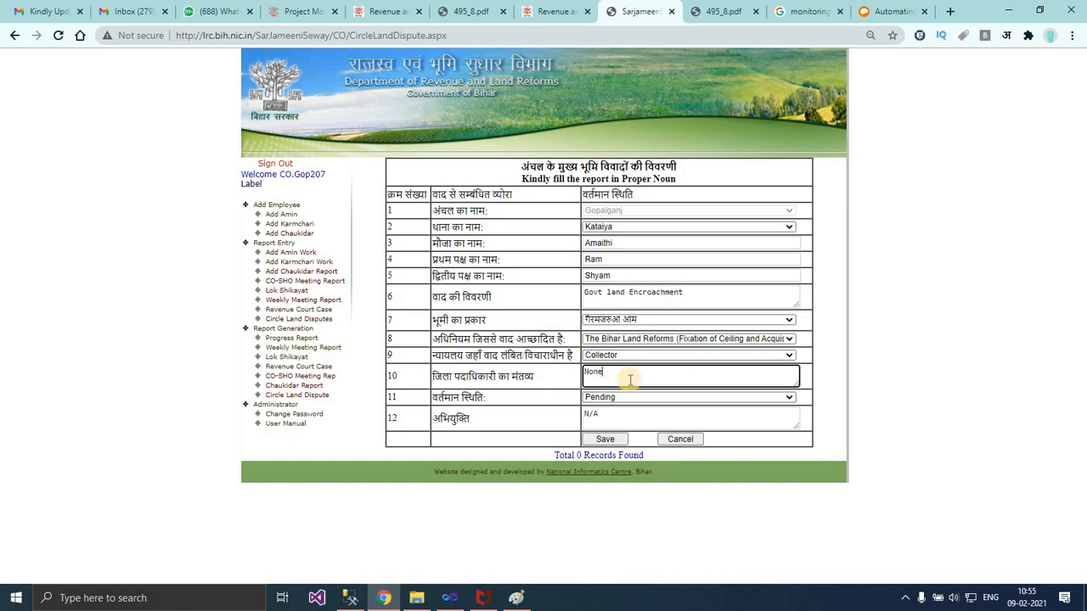
key("ctrl+a")
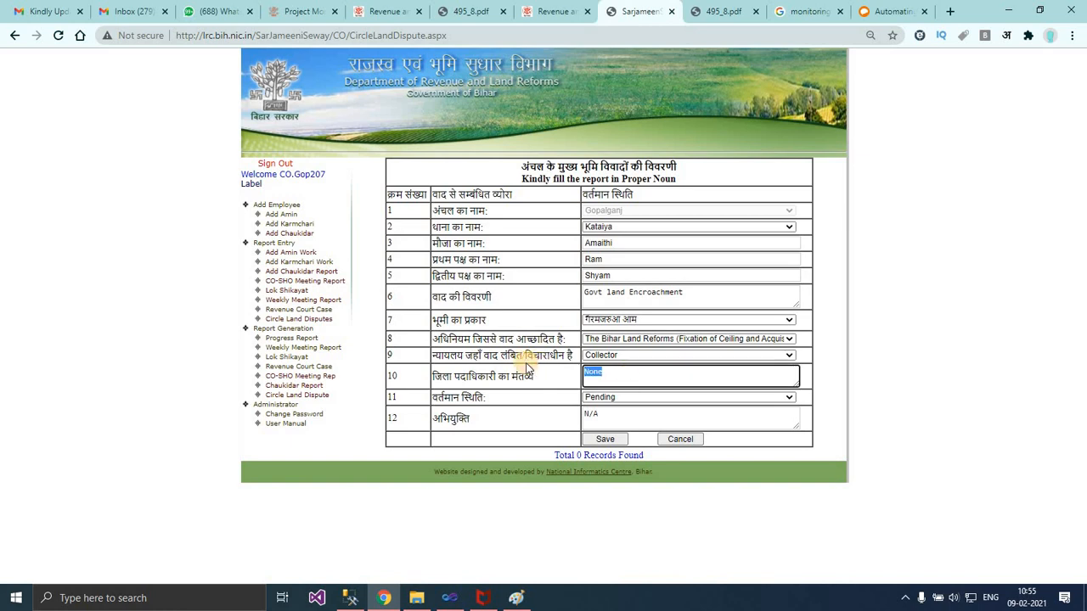
type("DM")
type("Comments")
left_click(608, 440)
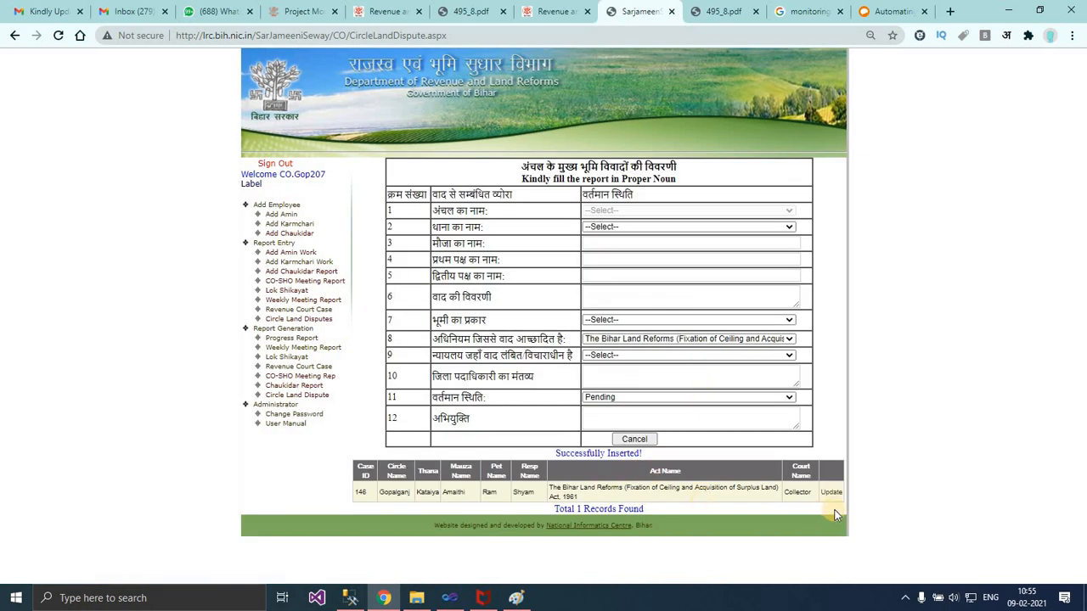
Step: Open the saved Amaithi land dispute record for updating, and load the weekly CO-SHO meeting report
left_click(832, 493)
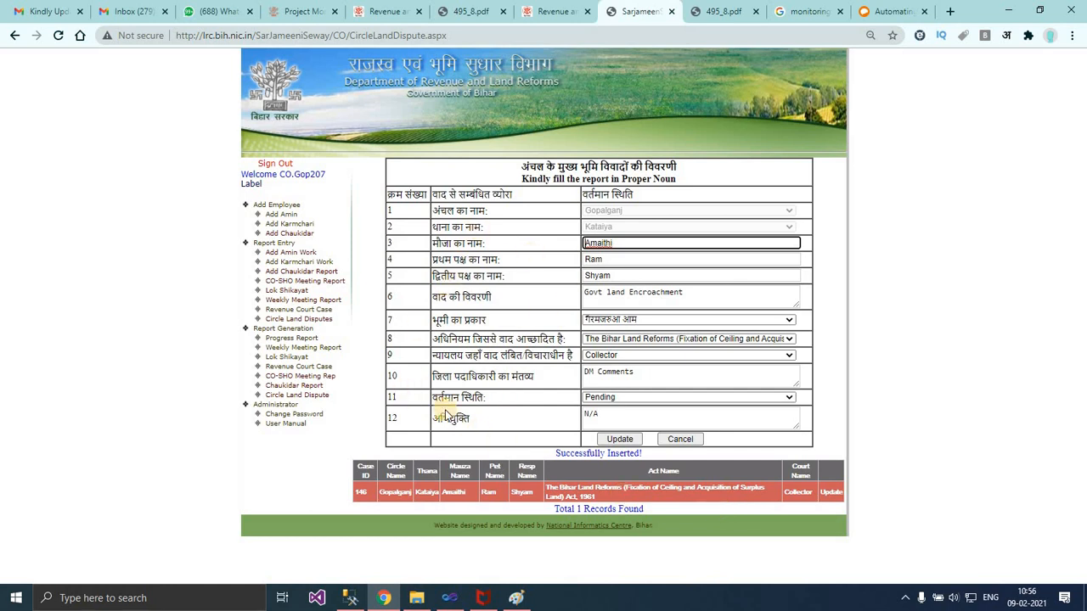
left_click(306, 380)
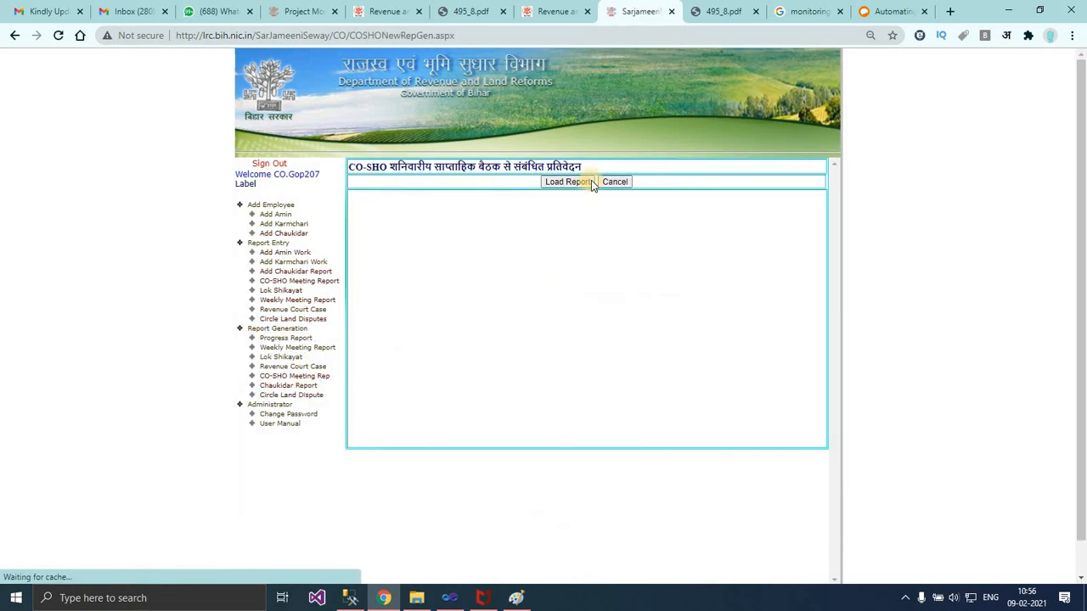
left_click(567, 182)
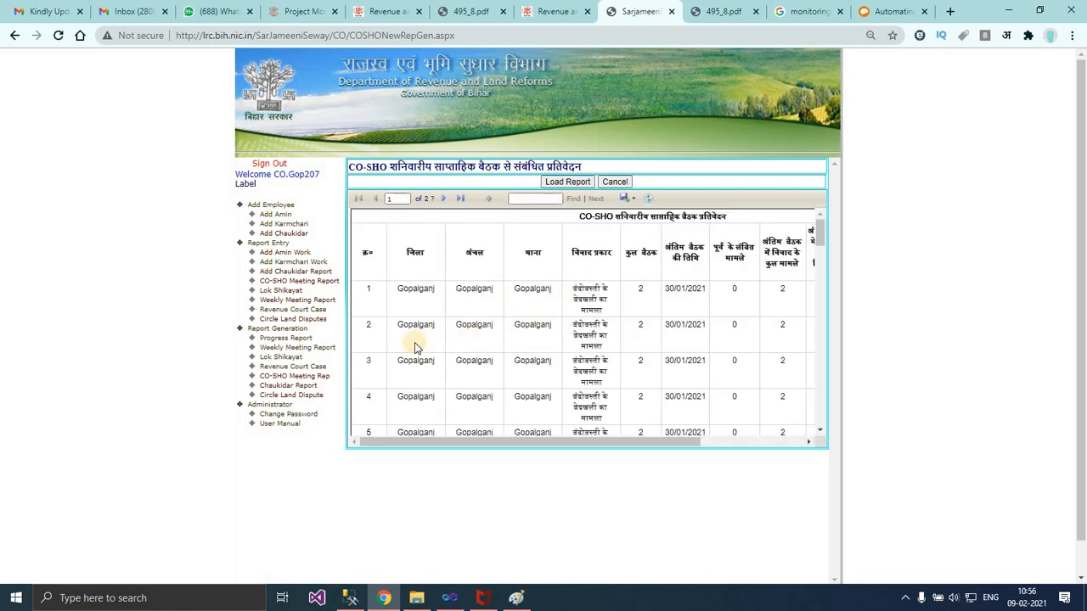
Step: Generate the full Chaukidar report for the circle
left_click(293, 347)
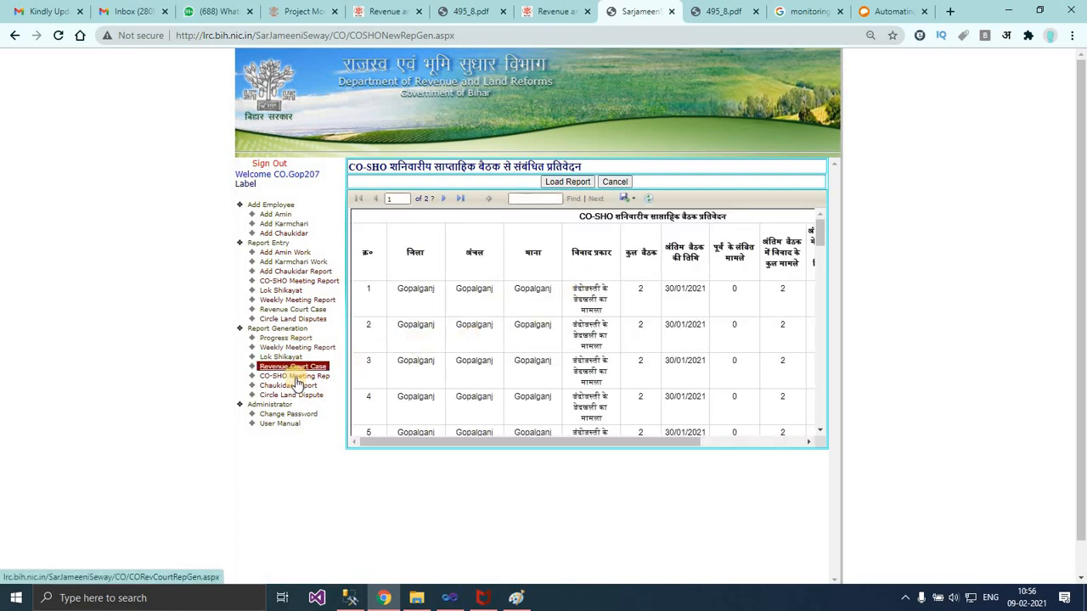
left_click(298, 390)
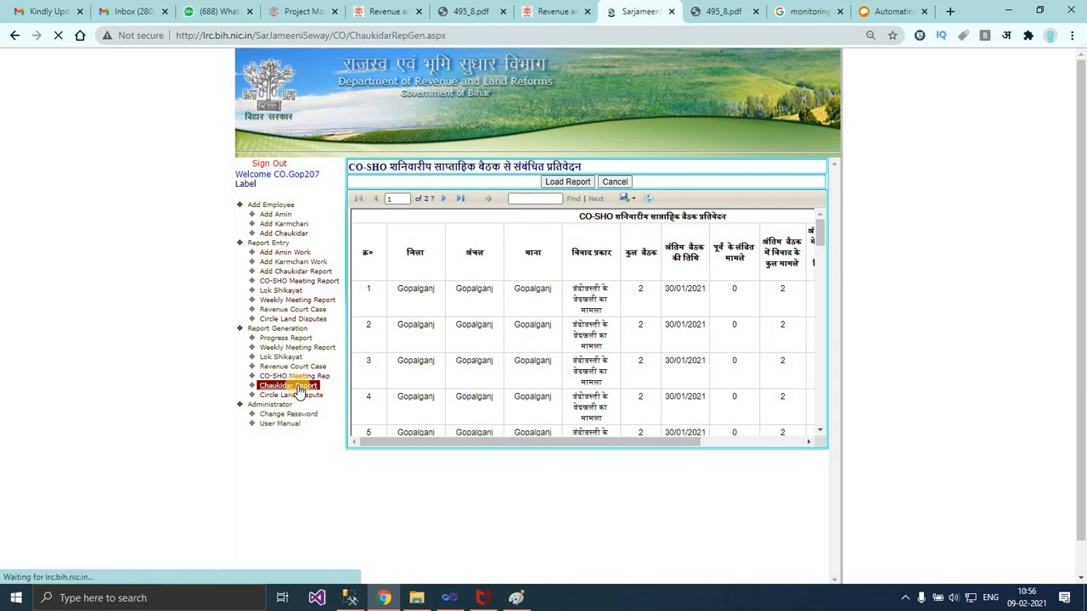
left_click(567, 181)
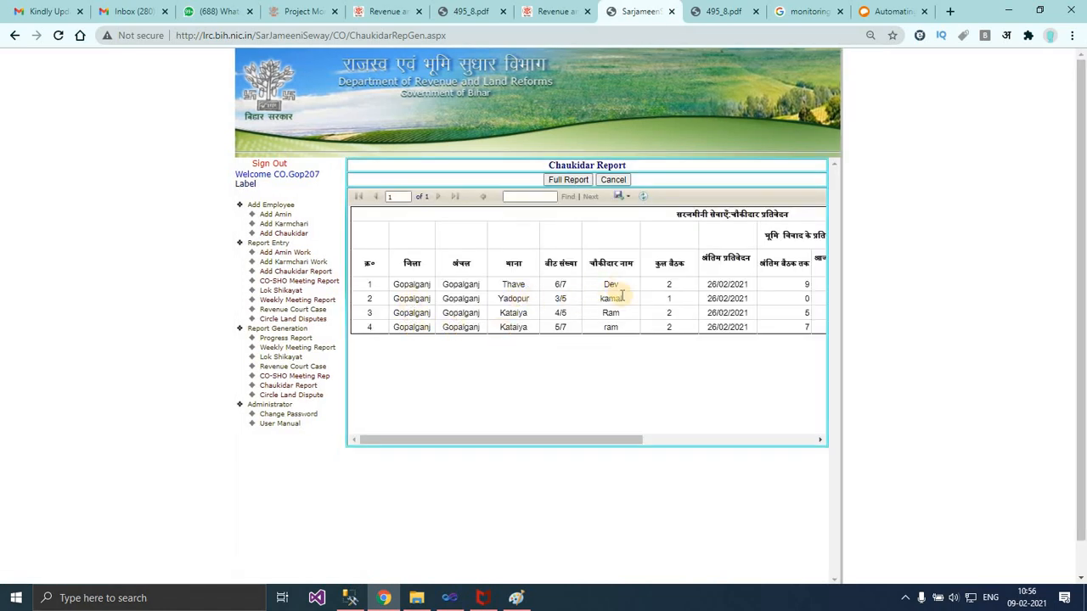
Step: Review all columns of the generated Circle Land Dispute report and sign out of the circle officer account
left_click(311, 397)
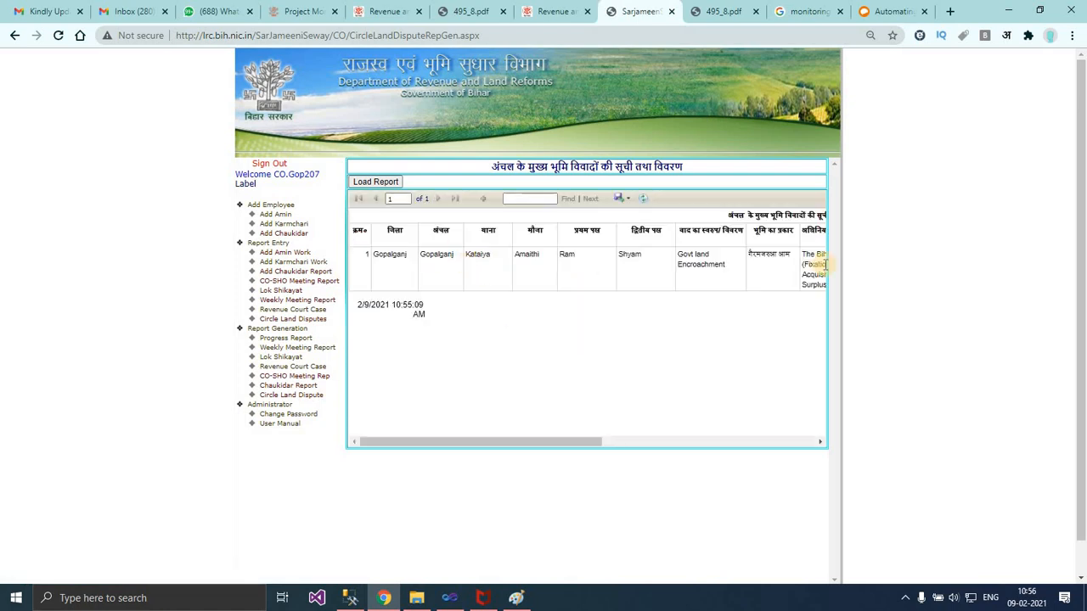
scroll(716, 273, "right", 5)
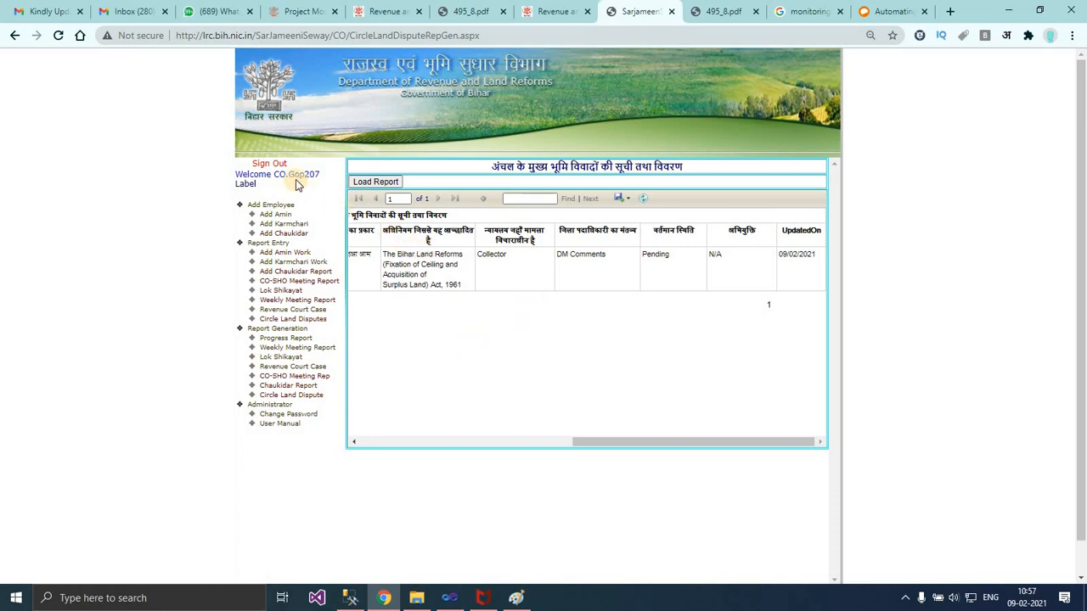
left_click(271, 166)
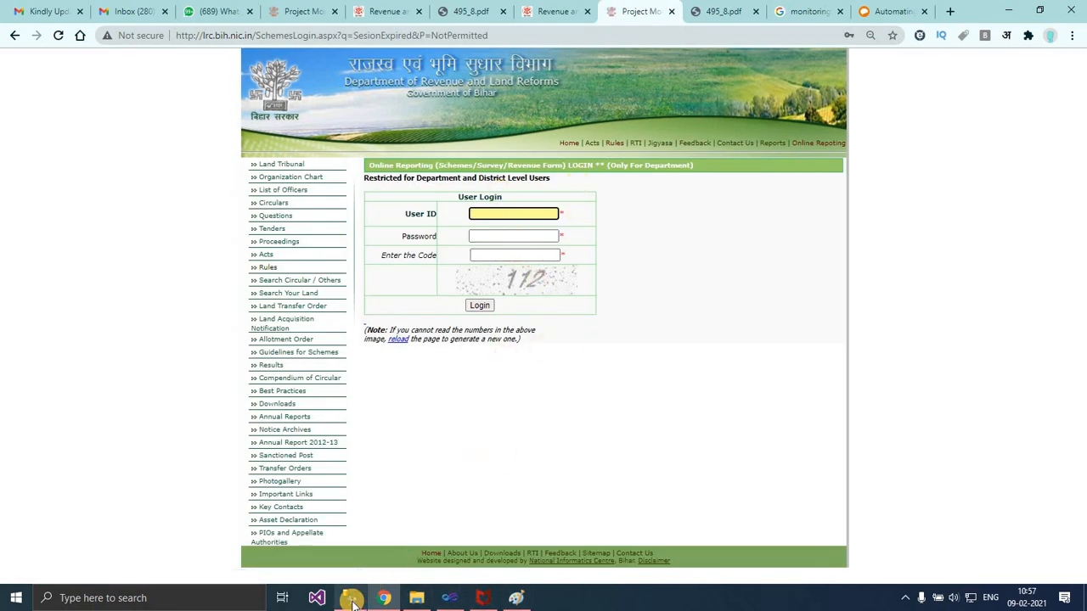
Step: Switch to SQL Server Management Studio and look through the login table query results up to the first row
mouse_move(383, 602)
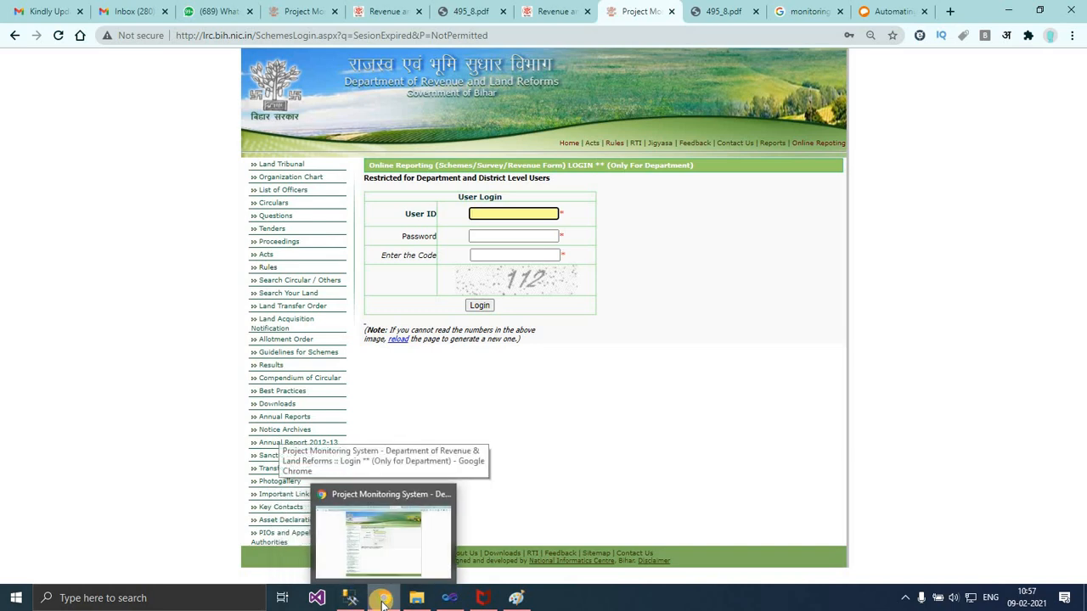
left_click(383, 601)
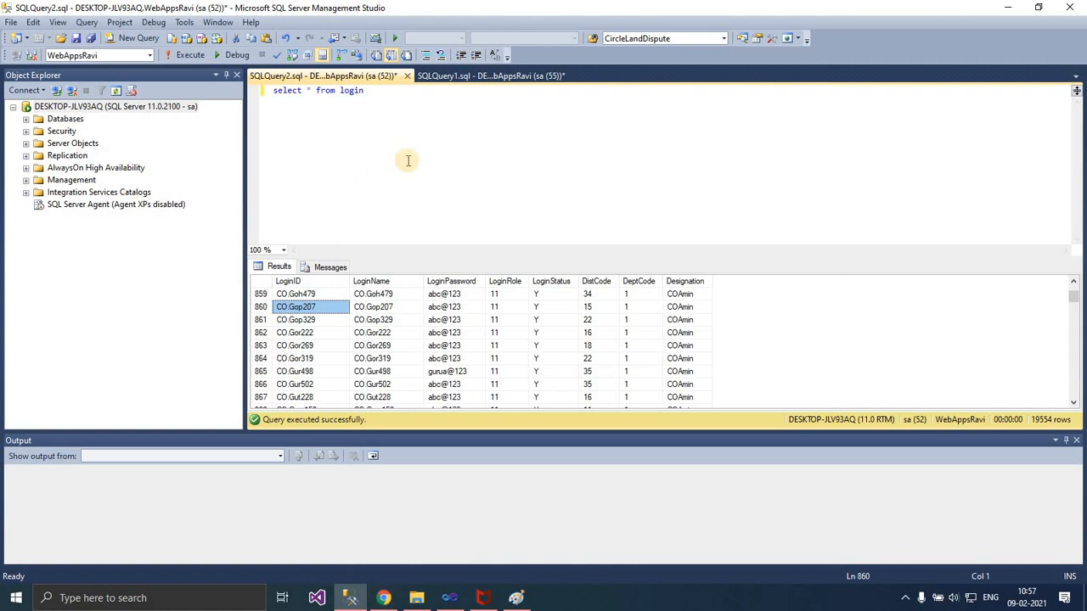
scroll(414, 377, "up", 20)
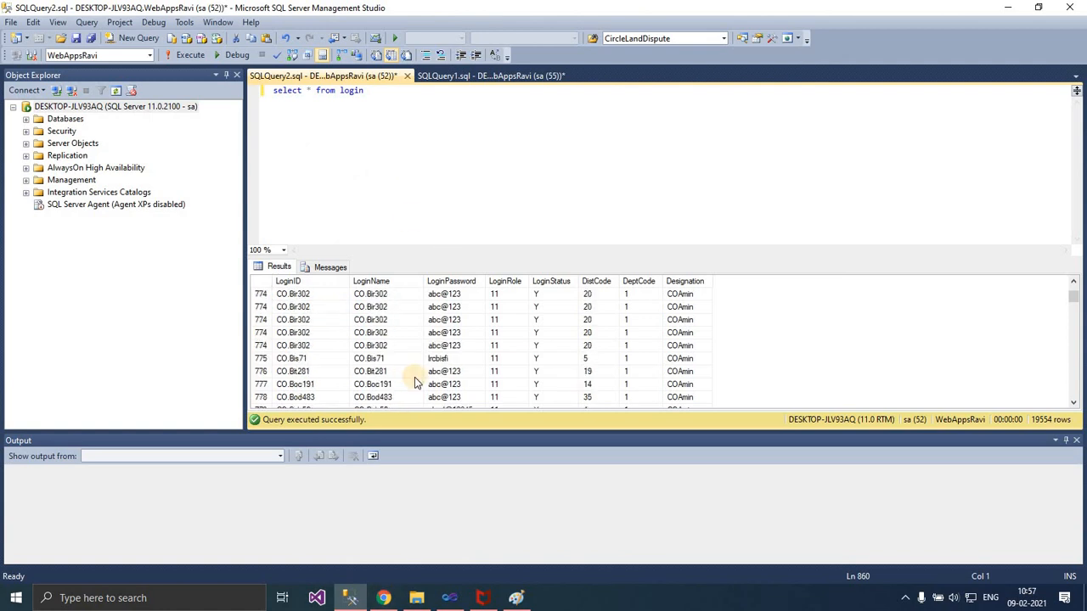
scroll(415, 377, "up", 20)
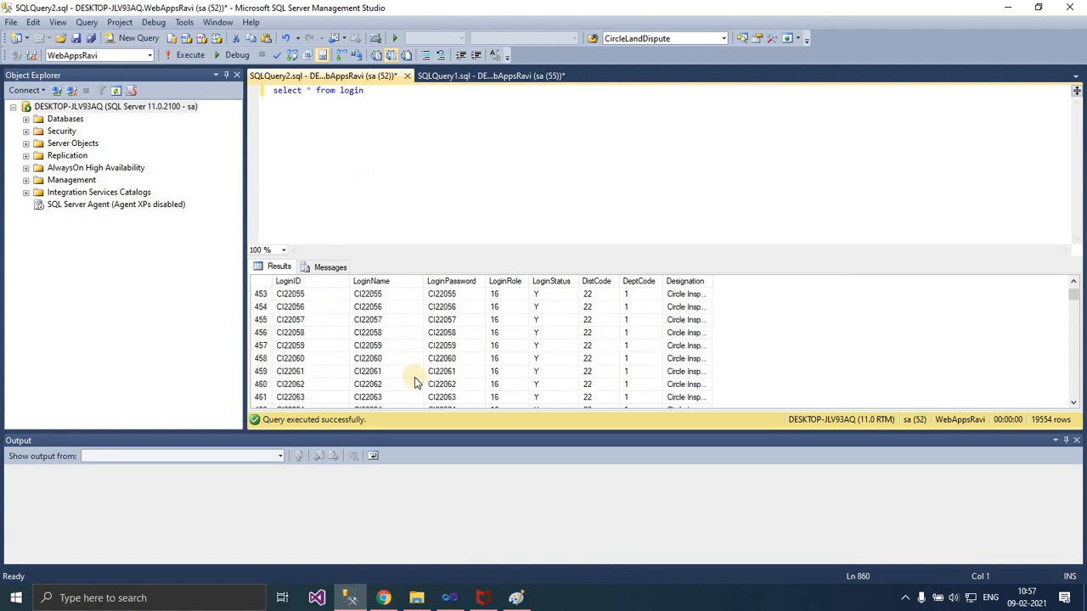
scroll(440, 329, "up", 20)
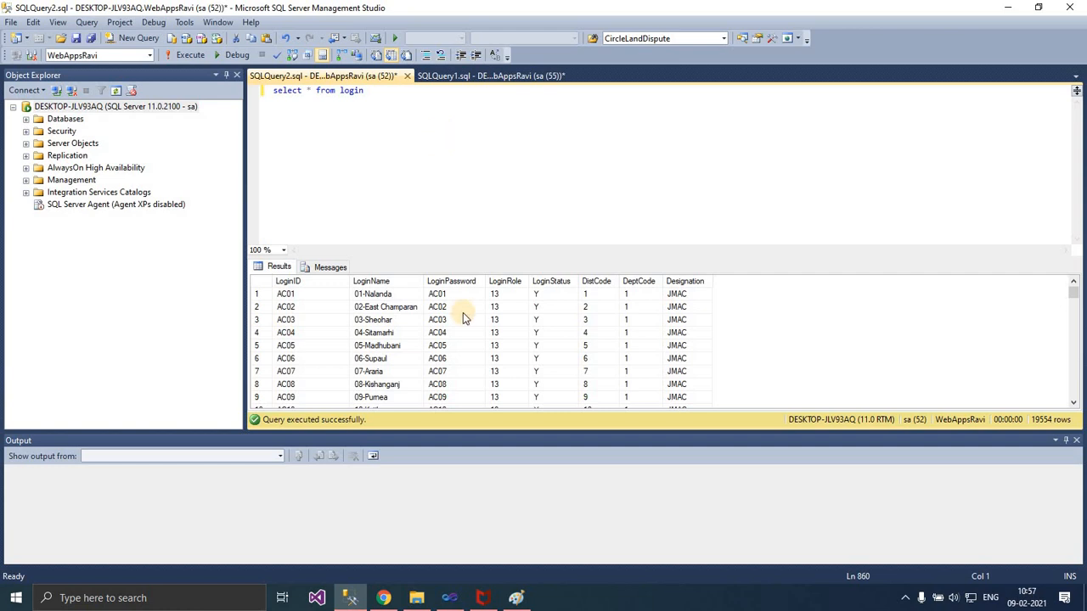
left_click(387, 600)
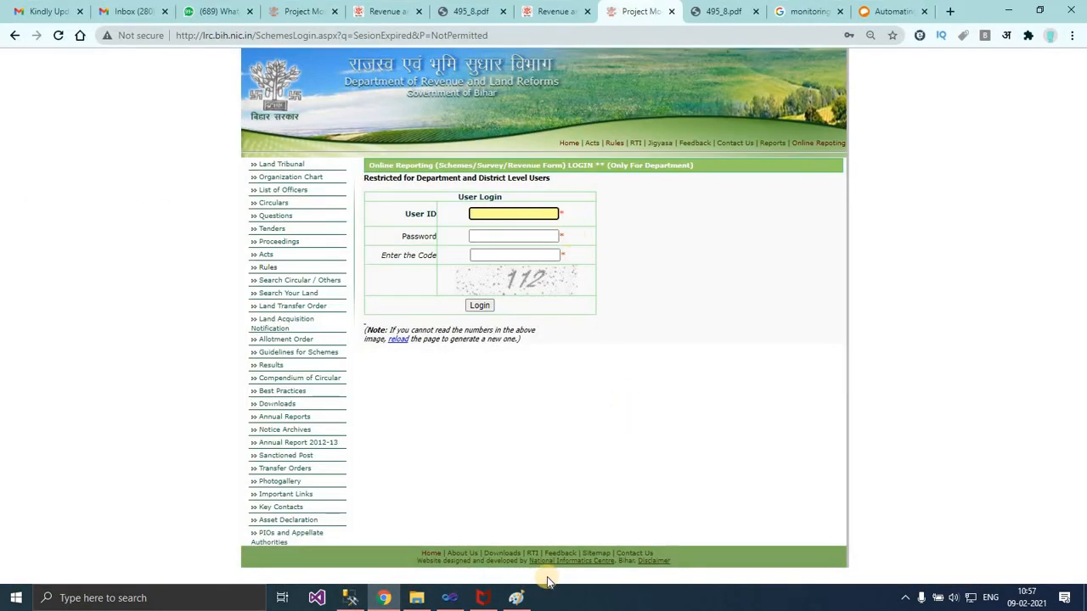
mouse_move(452, 600)
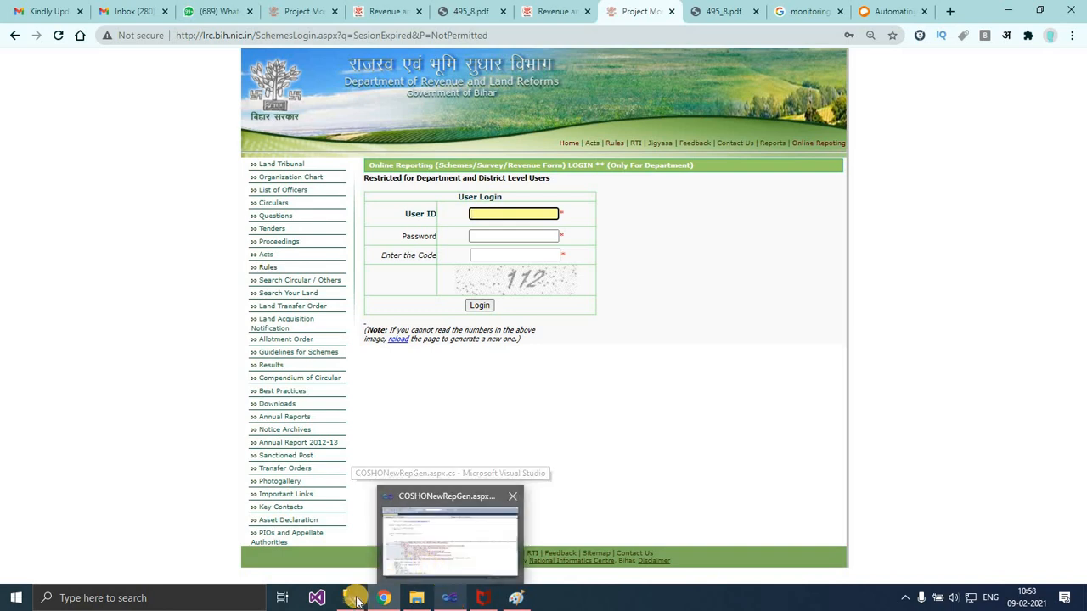
mouse_move(352, 599)
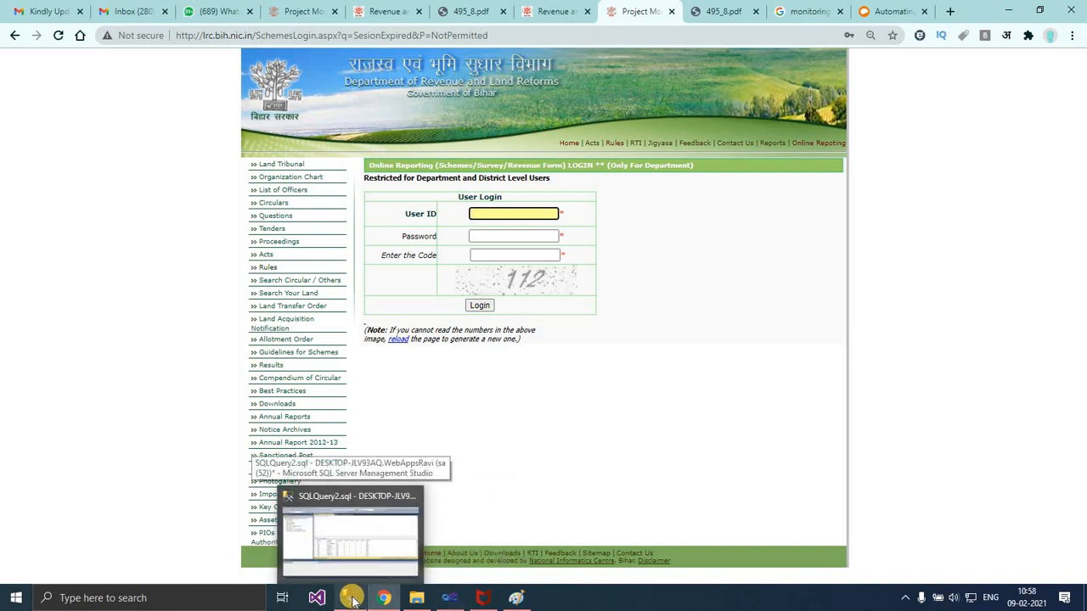
left_click(370, 552)
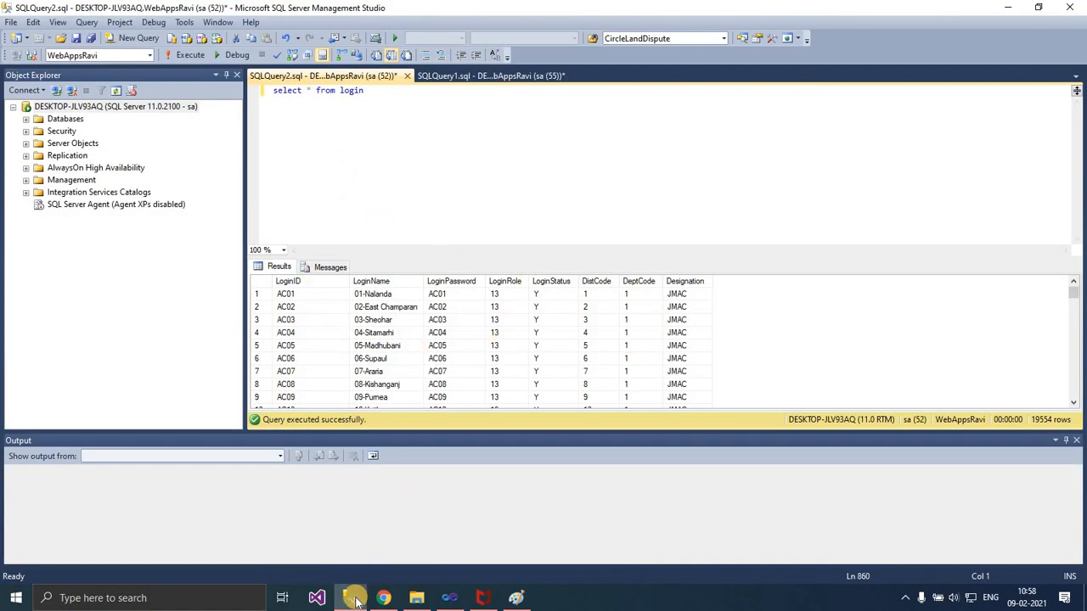
left_click(905, 597)
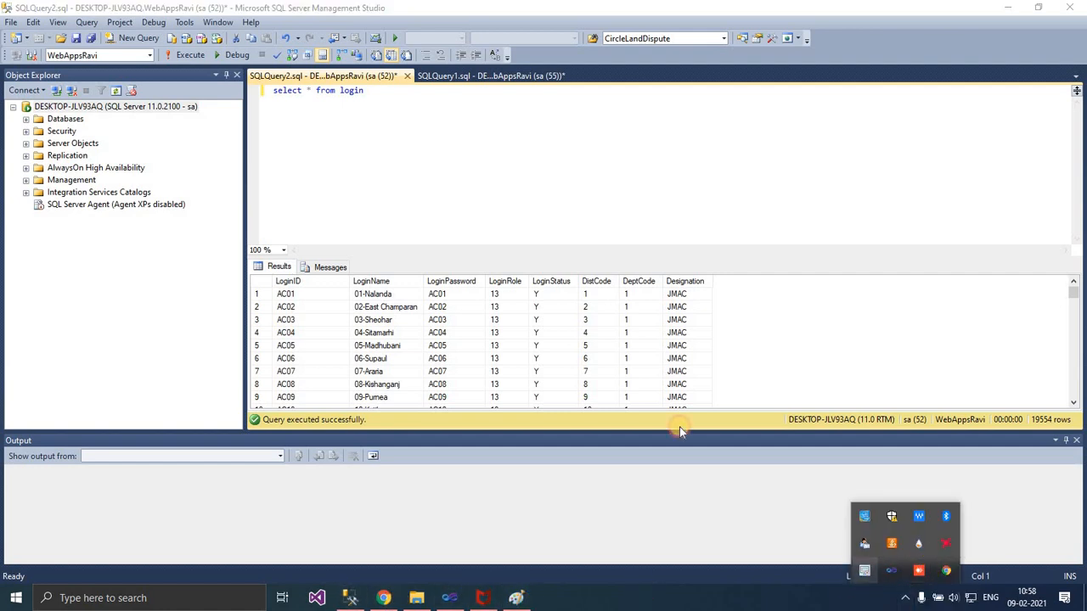